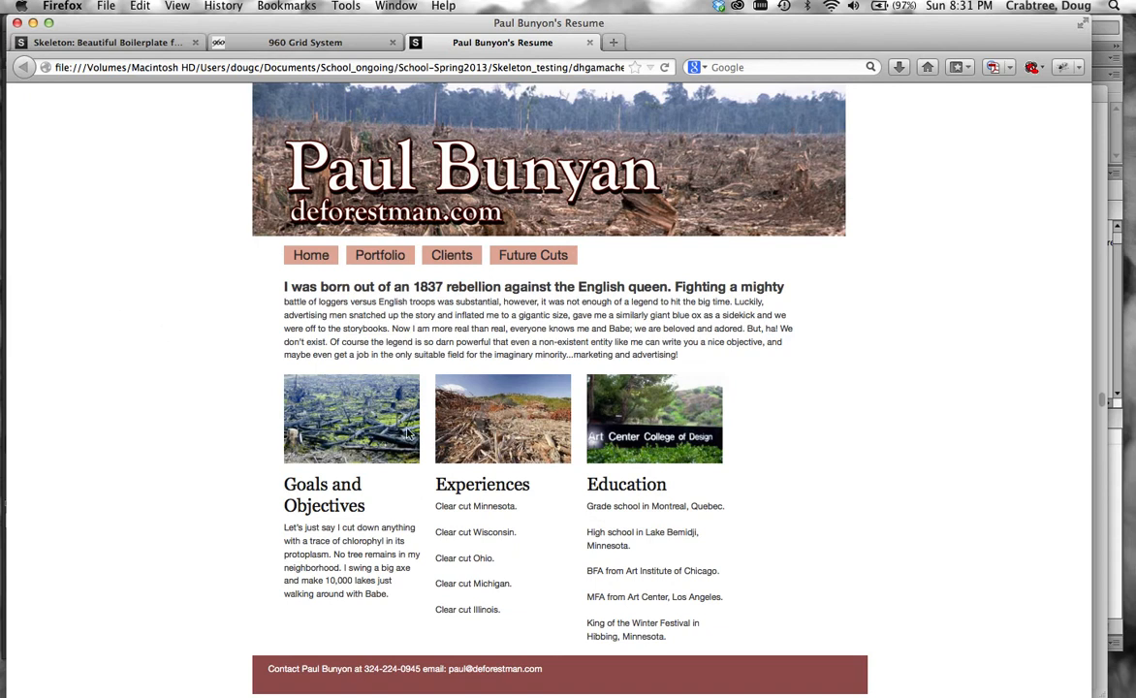
# Switch to Photoshop to view the hand-drawn layout sketch IMG_0825.png, and hide Photoshop to return to the résumé page.
pyautogui.moveTo(630, 688)
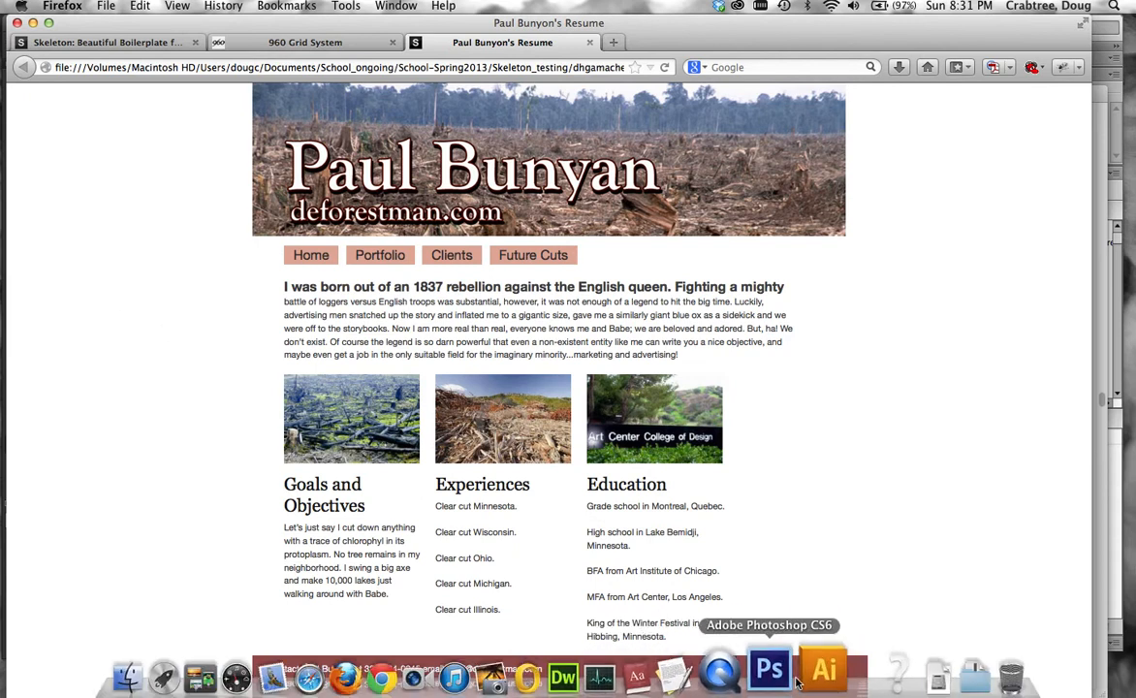
pyautogui.click(778, 669)
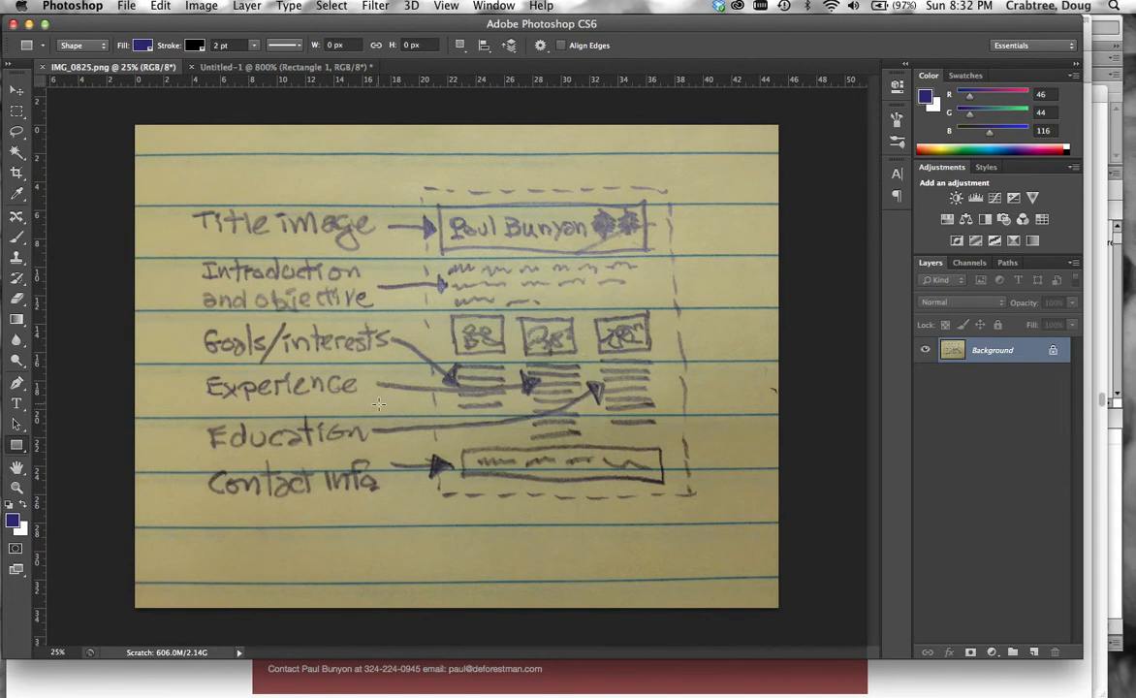
pyautogui.moveTo(308, 696)
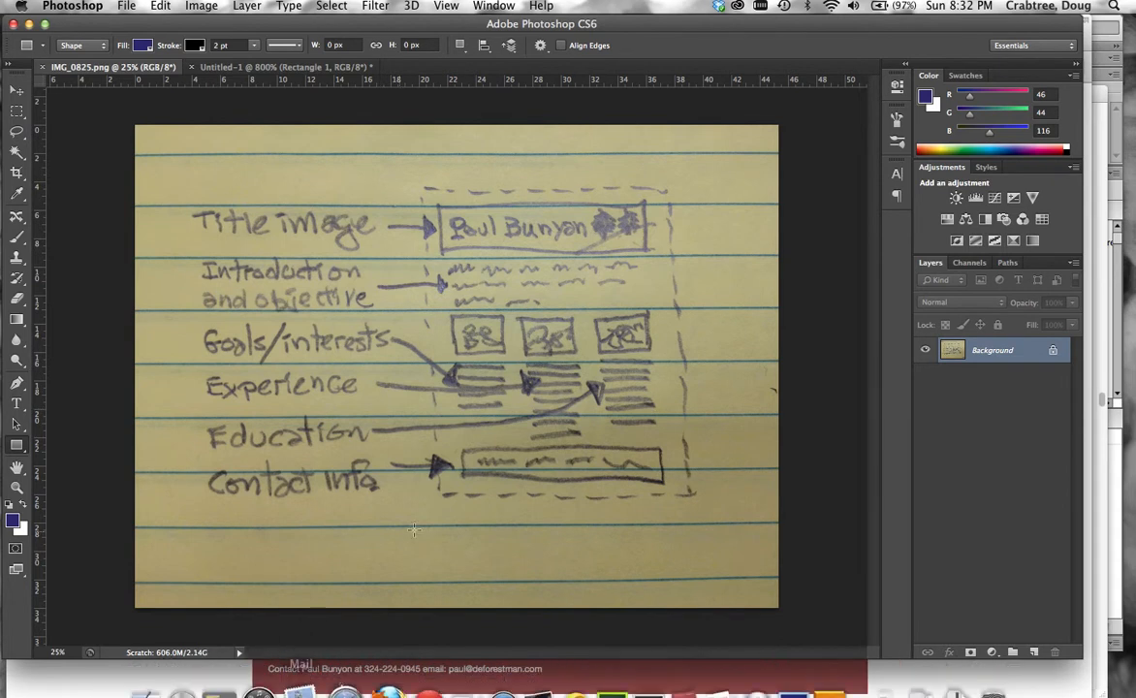
pyautogui.click(60, 8)
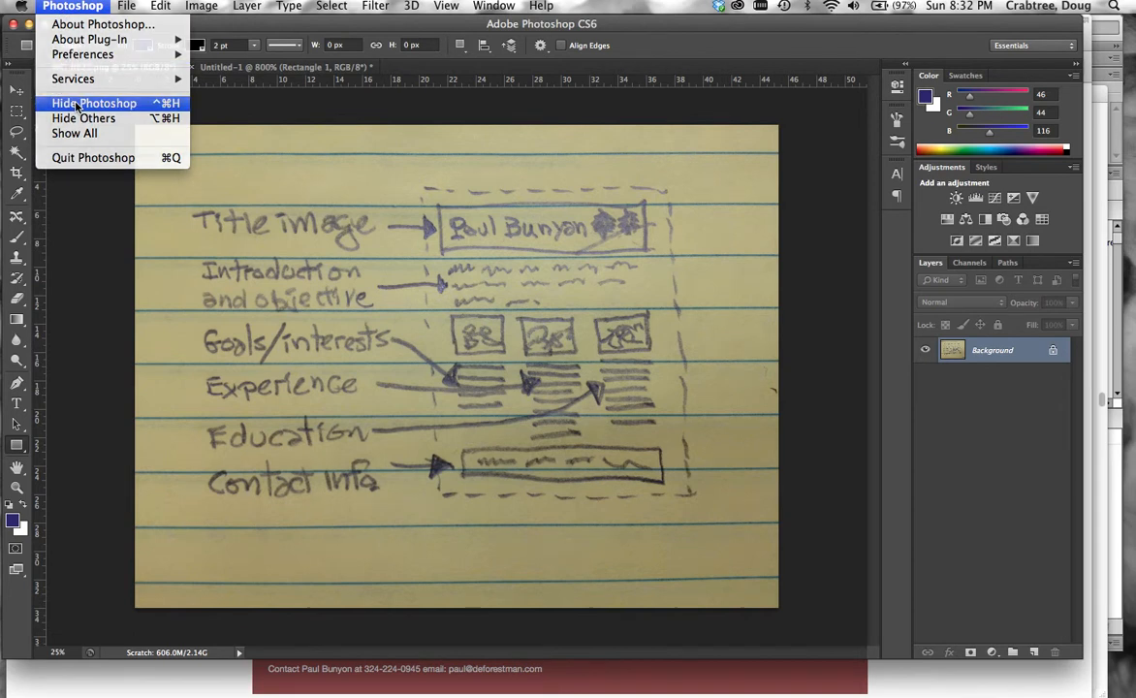
pyautogui.click(75, 103)
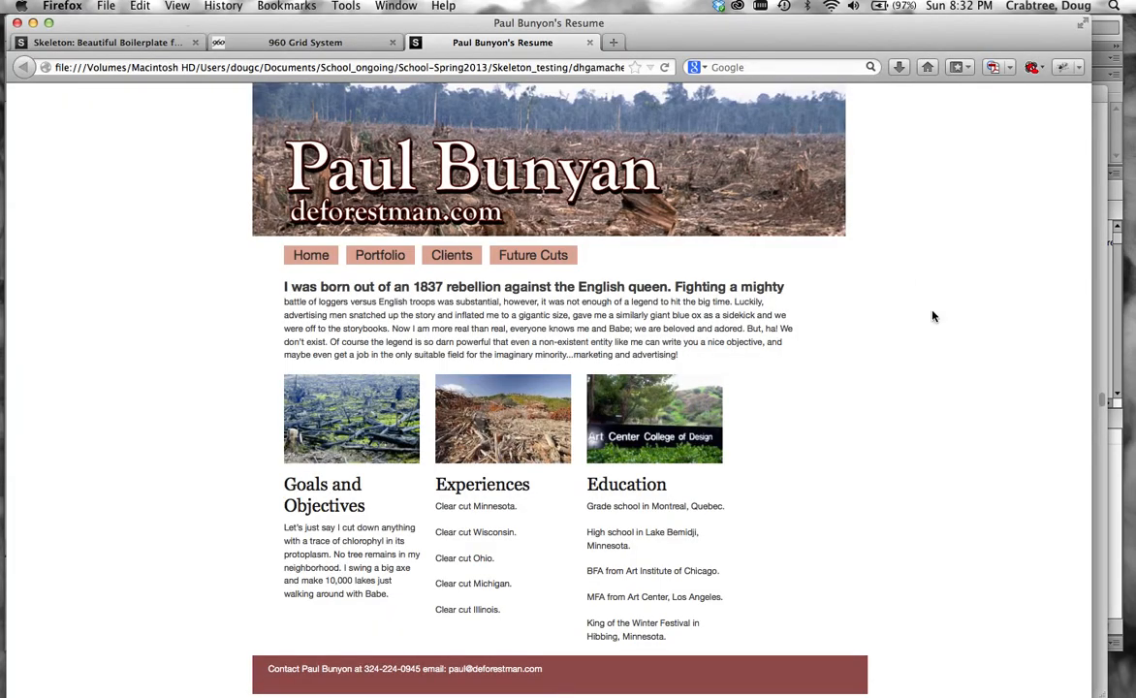
# Switch to the Illustrator mockup, show the 16 cols and GridGuides layers, and hide the contents layer.
pyautogui.click(815, 665)
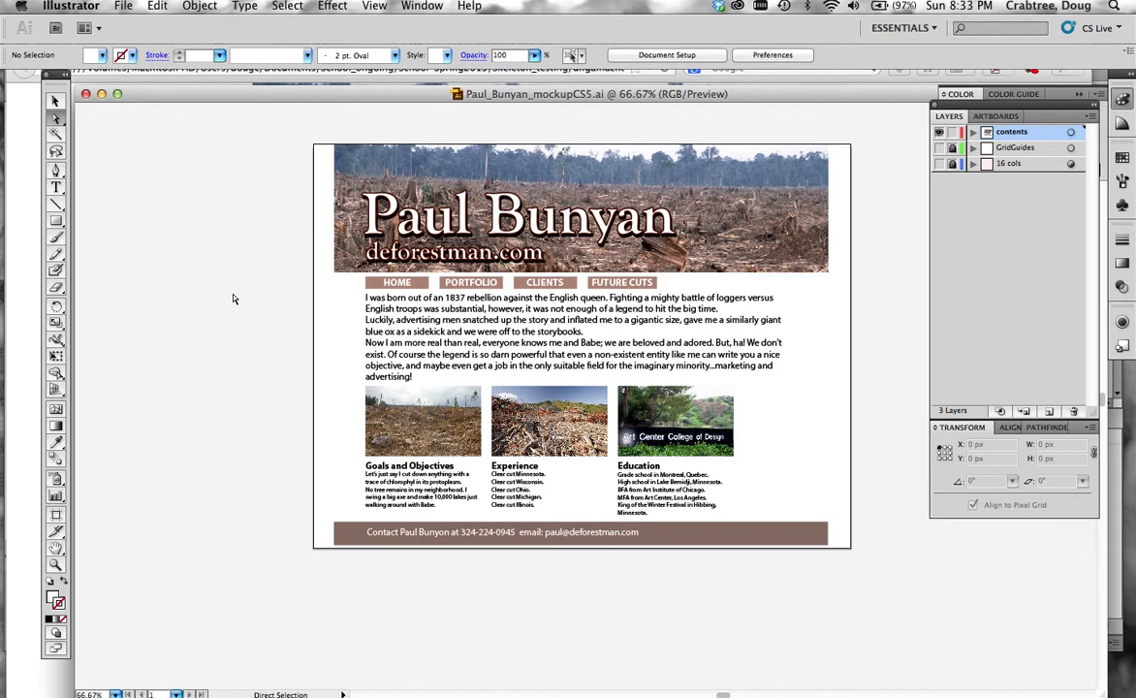
pyautogui.click(939, 161)
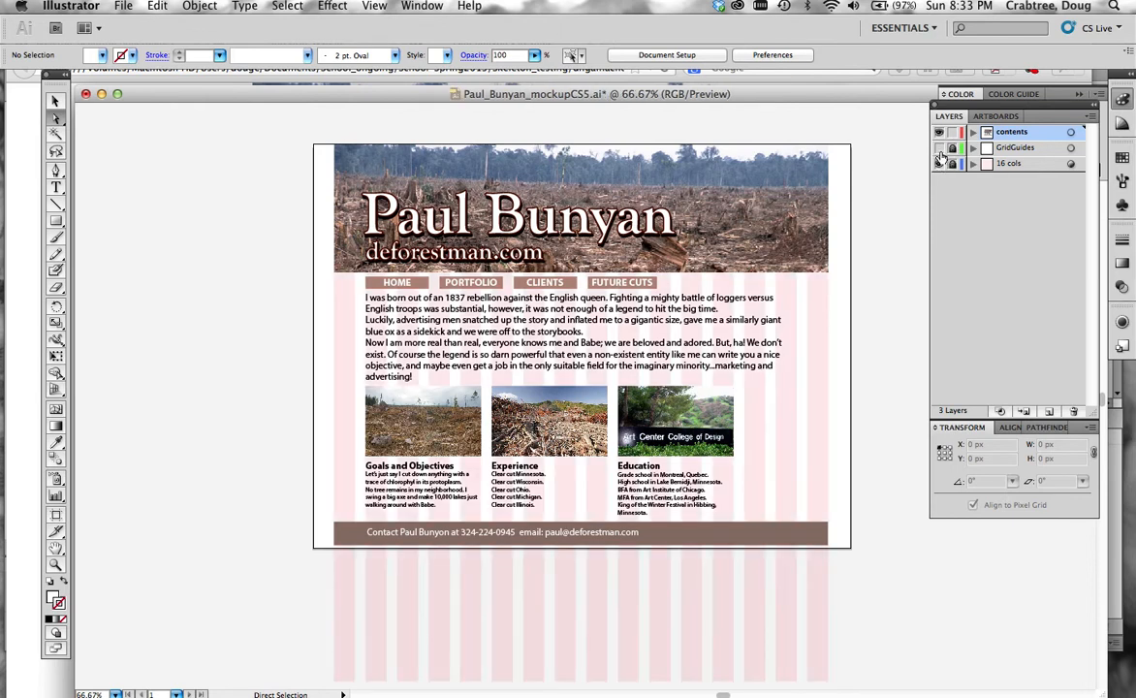
pyautogui.click(939, 147)
pyautogui.click(939, 130)
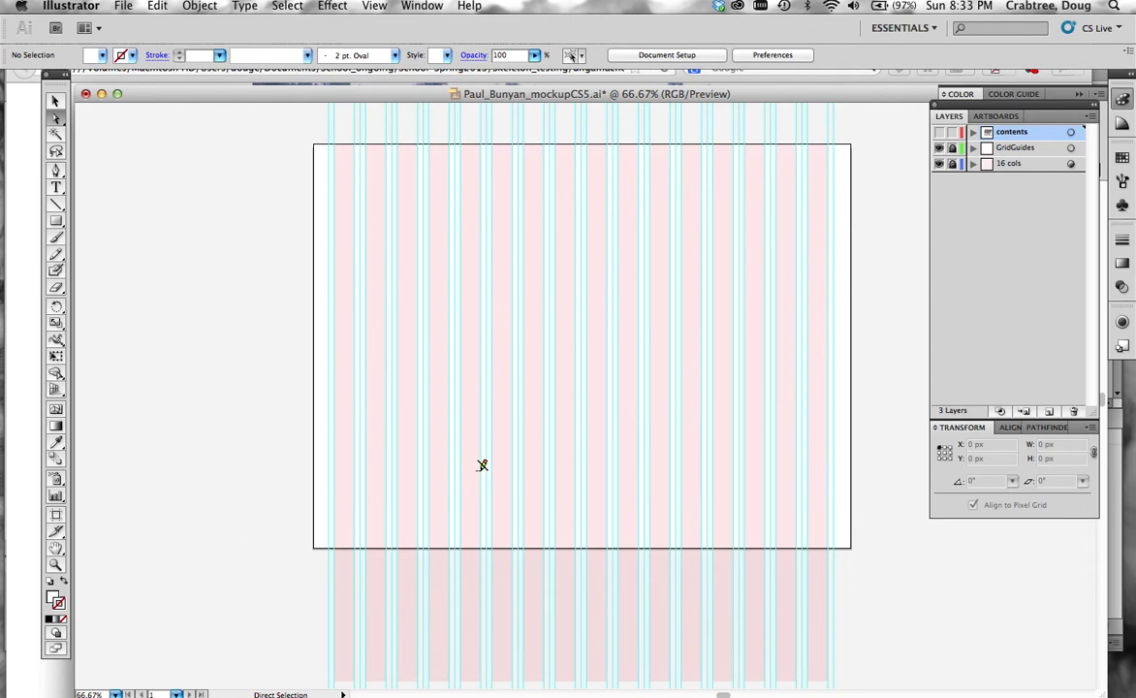
# Switch to Firefox and look through the 960 Grid System site, from its downloads to the example sites.
pyautogui.moveTo(241, 693)
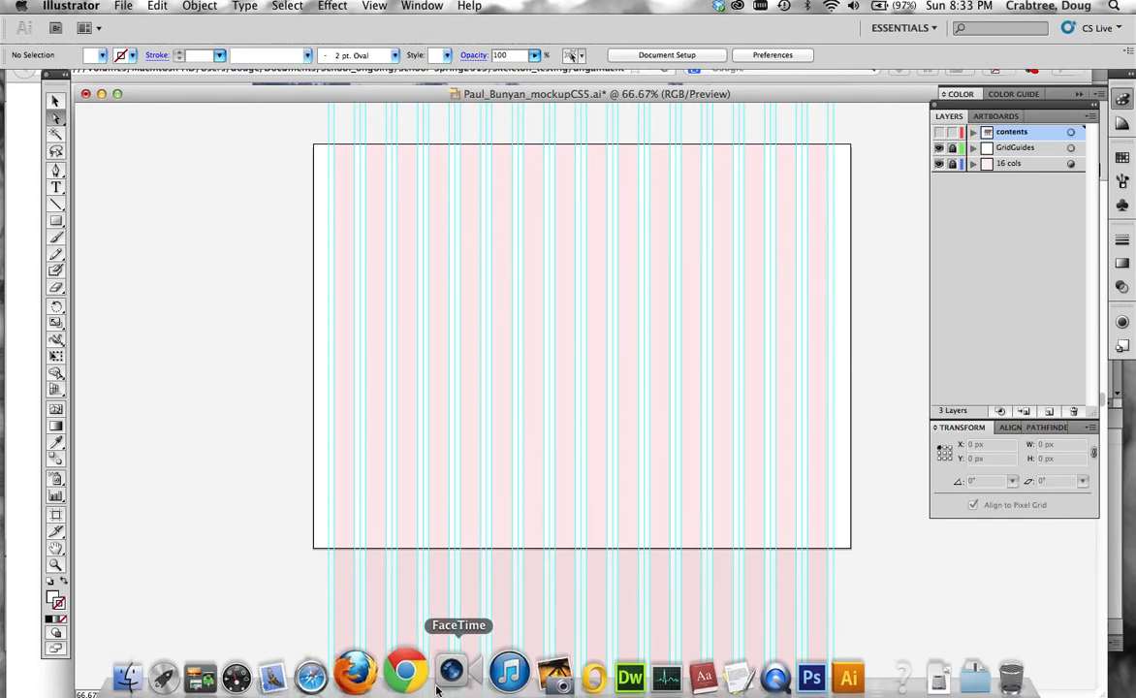
pyautogui.click(378, 671)
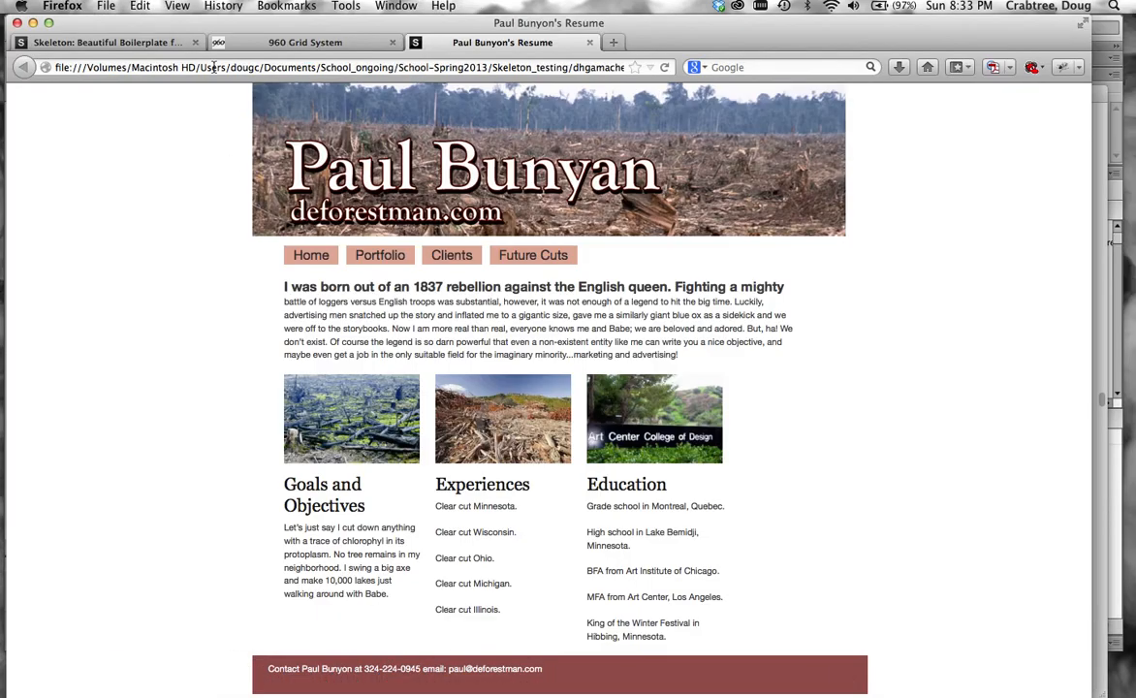
pyautogui.click(261, 41)
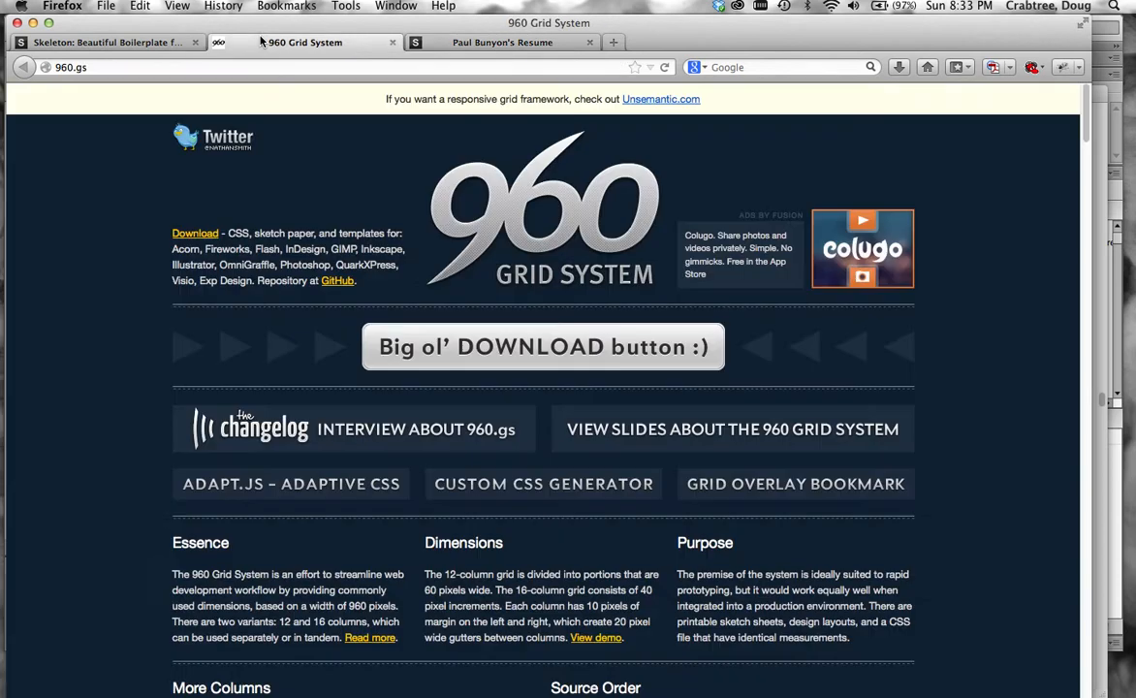
pyautogui.scroll(-15, 455, 417)
pyautogui.scroll(-5, 455, 428)
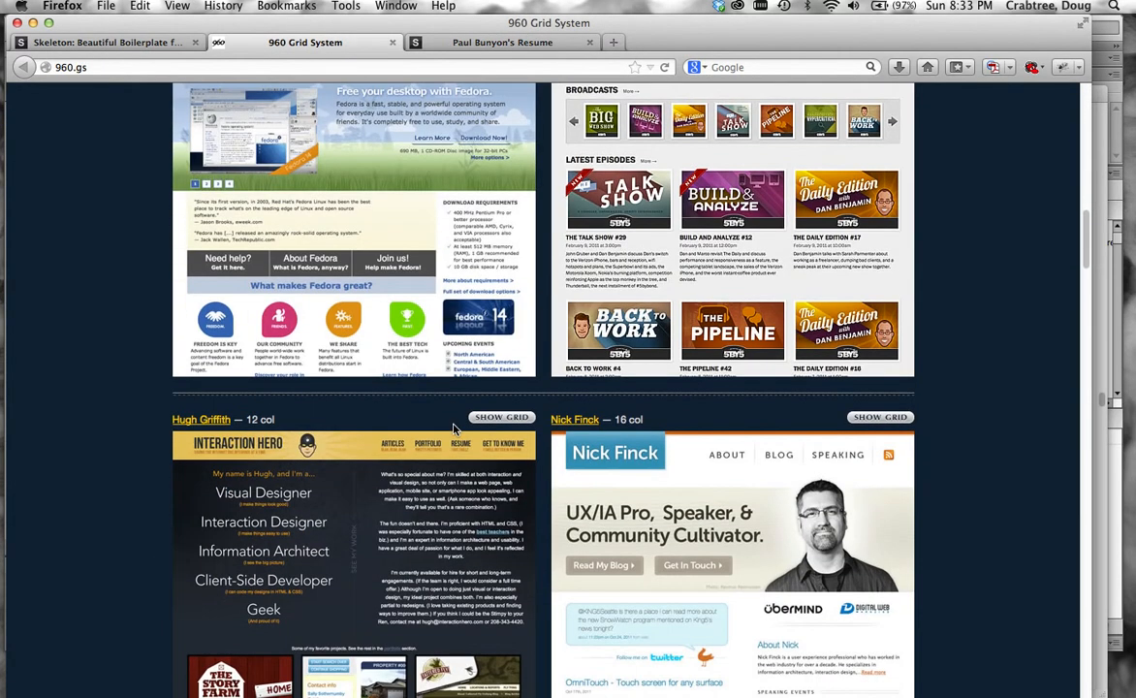
pyautogui.scroll(20, 454, 430)
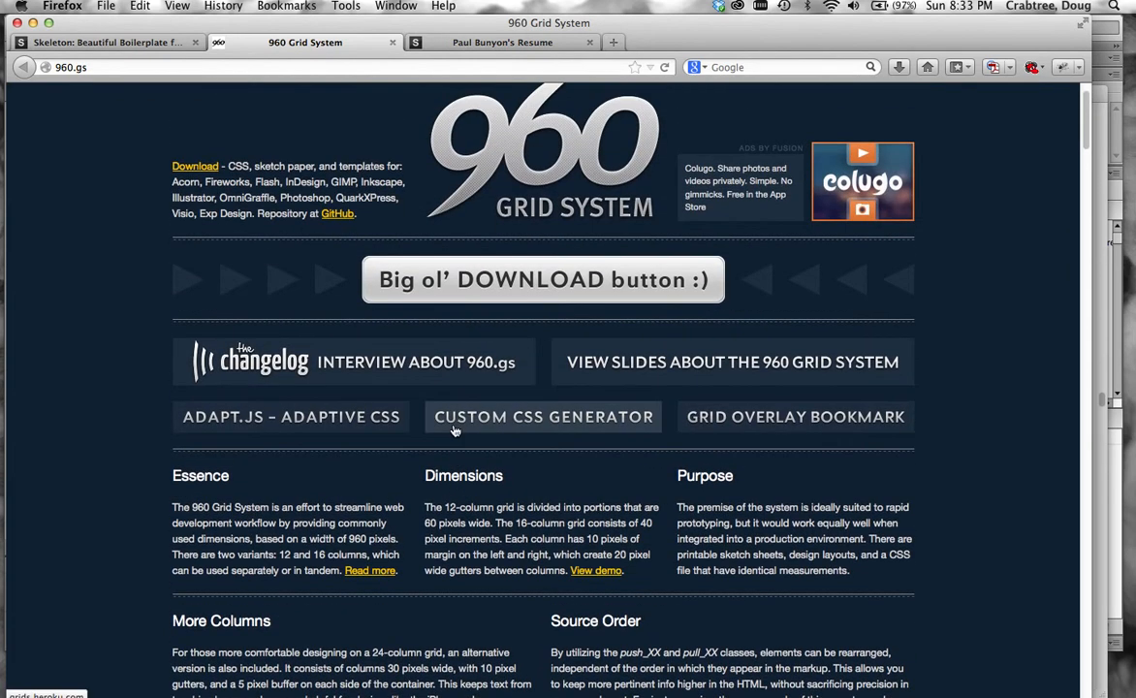
pyautogui.scroll(2, 455, 429)
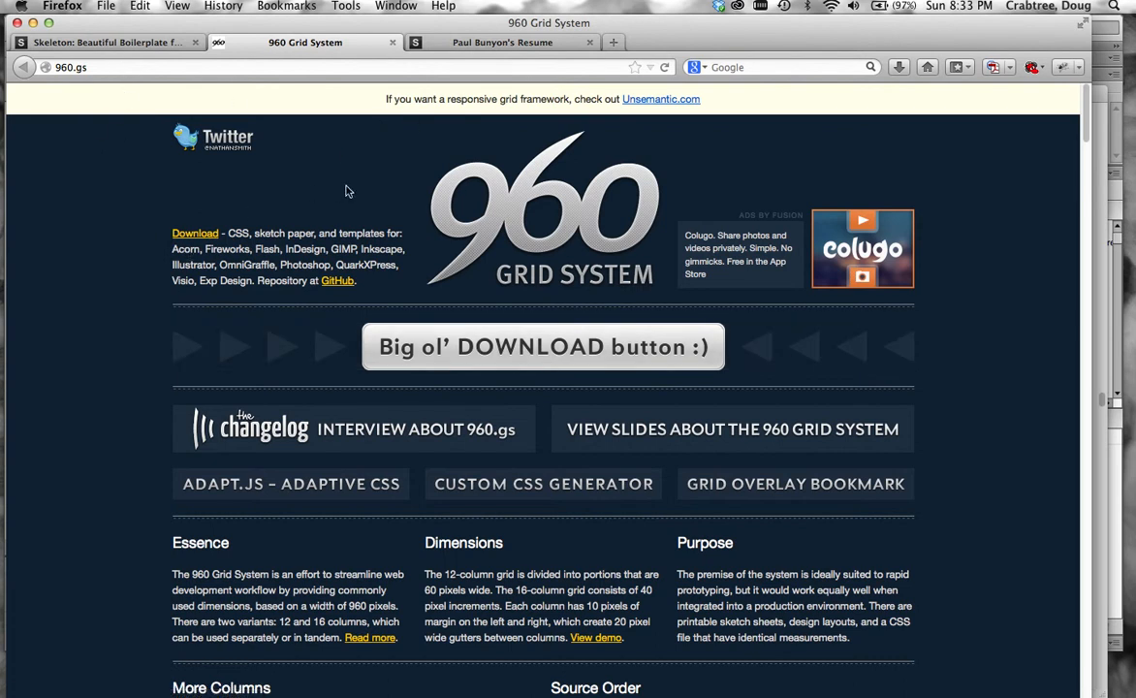
# Look over the Skeleton site's introduction, grid, typography, buttons and forms sections.
pyautogui.click(111, 44)
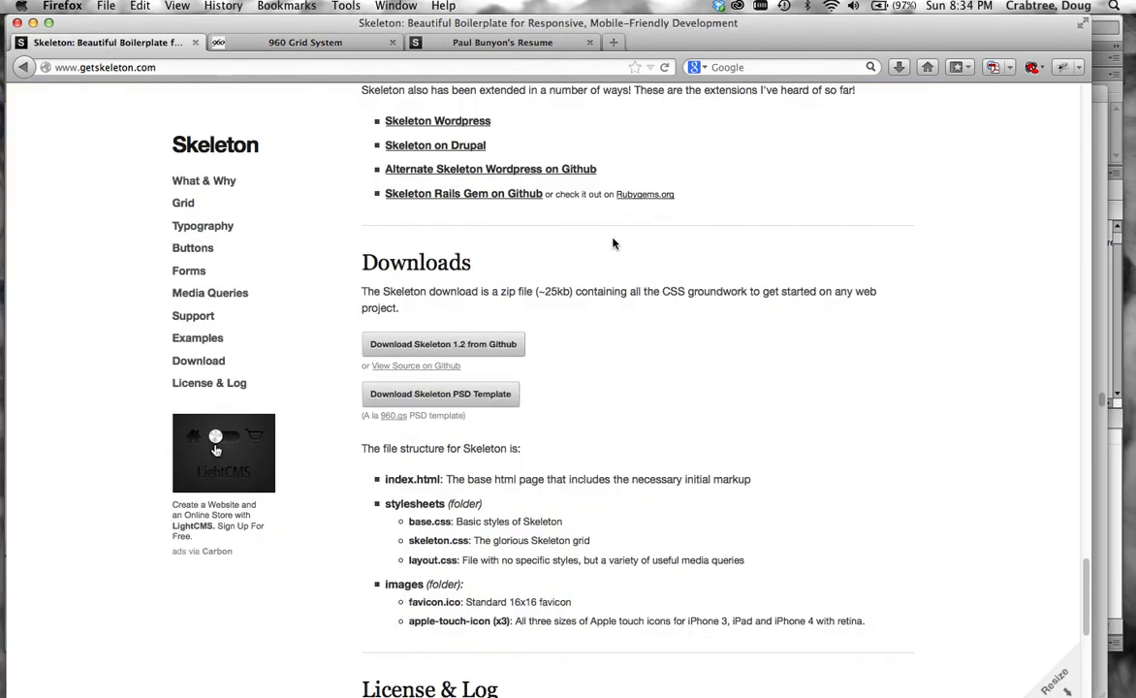
pyautogui.scroll(20, 626, 233)
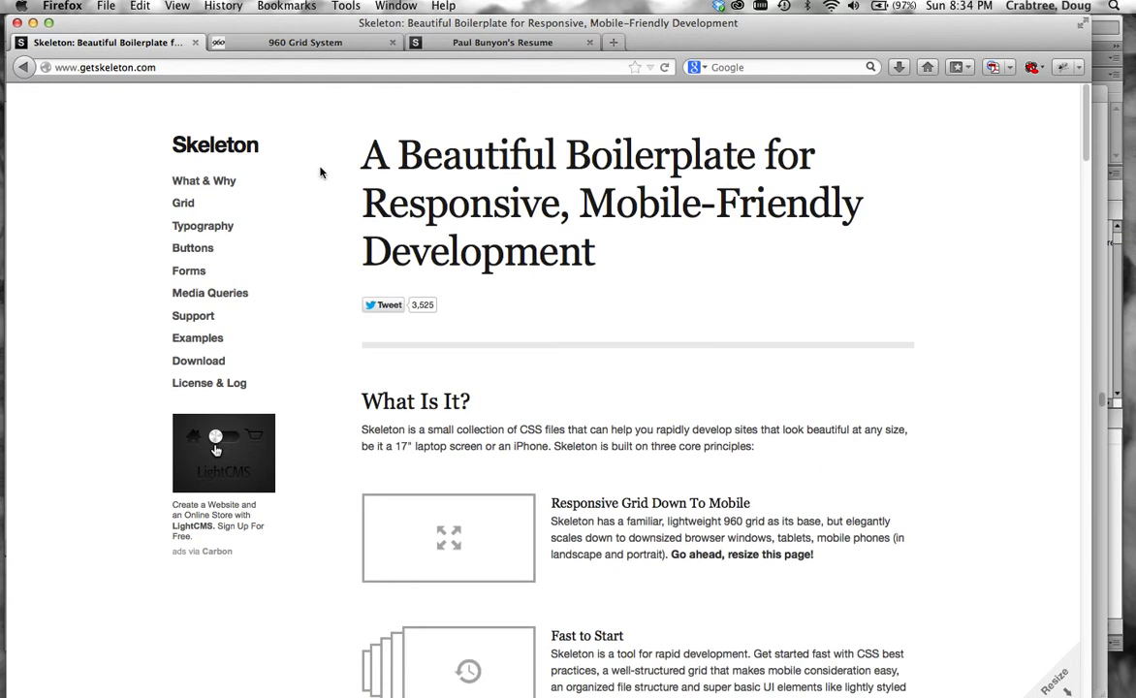
pyautogui.scroll(-3, 542, 418)
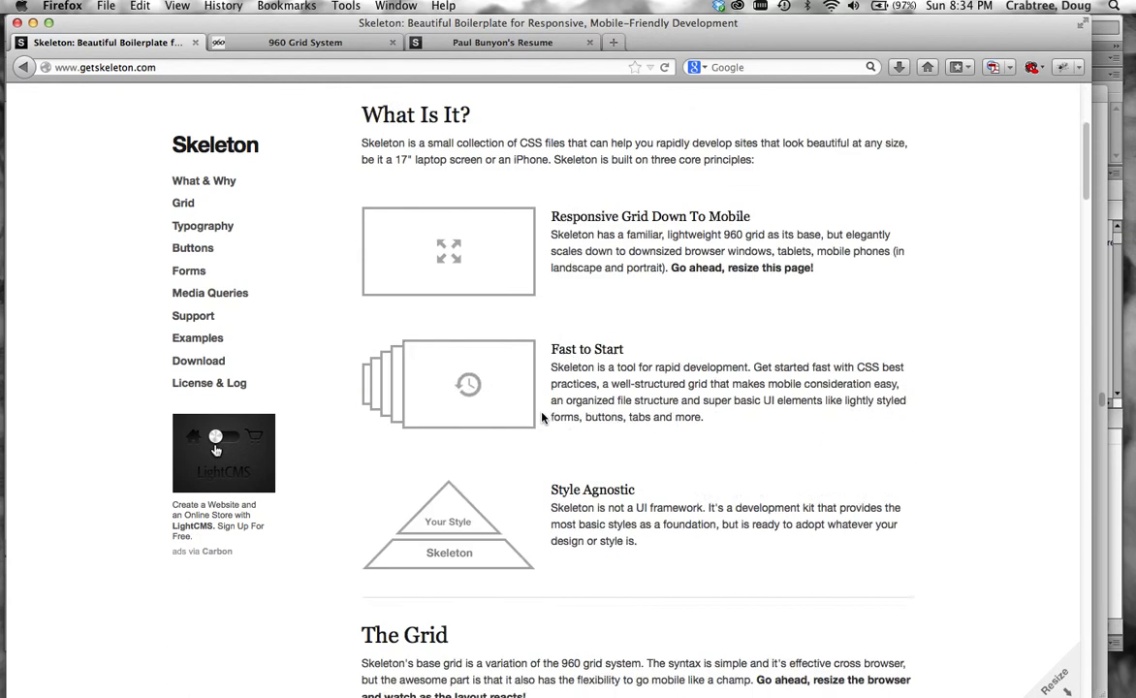
pyautogui.scroll(-12, 542, 418)
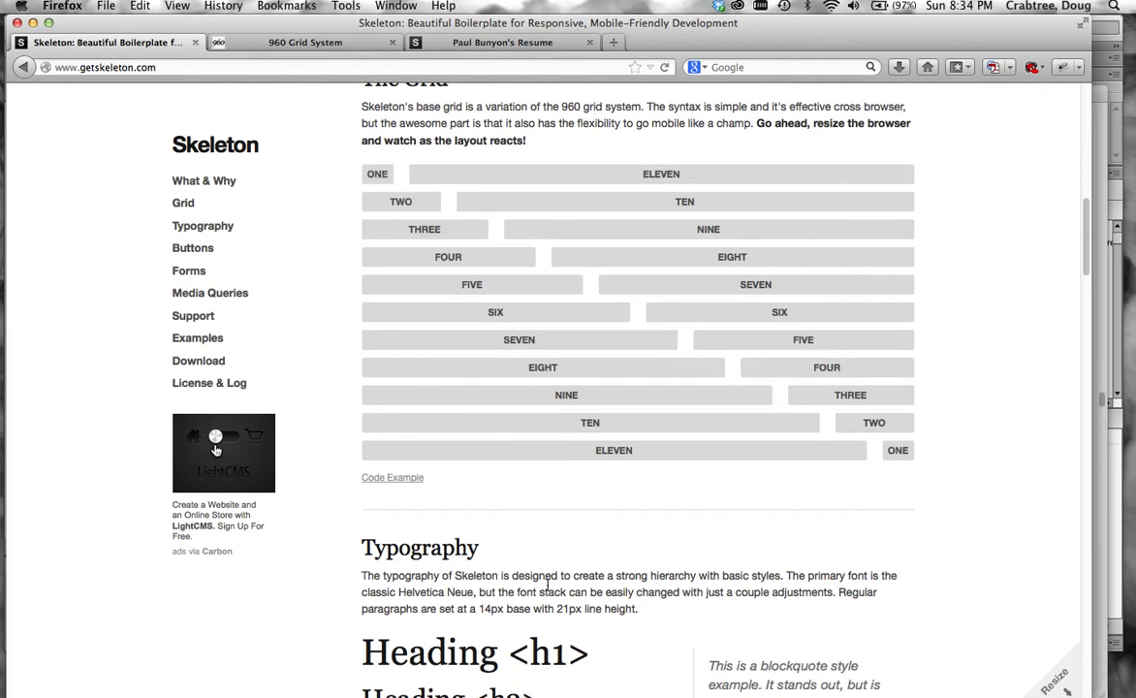
pyautogui.scroll(-10, 596, 494)
pyautogui.scroll(1, 589, 446)
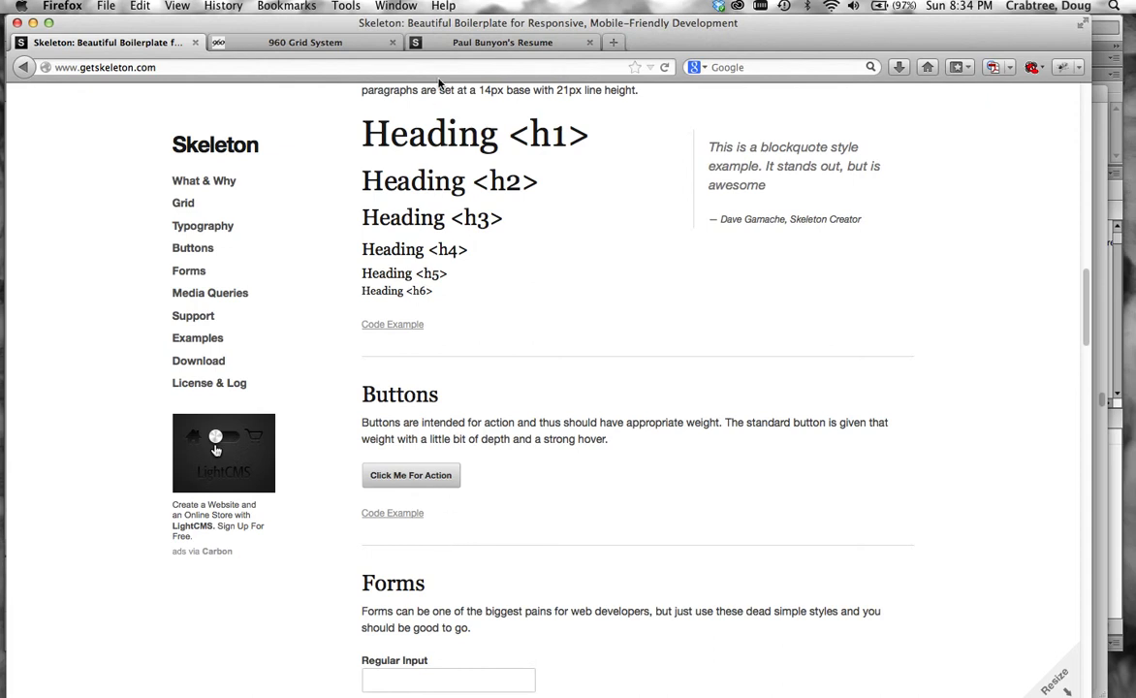
pyautogui.scroll(-5, 443, 266)
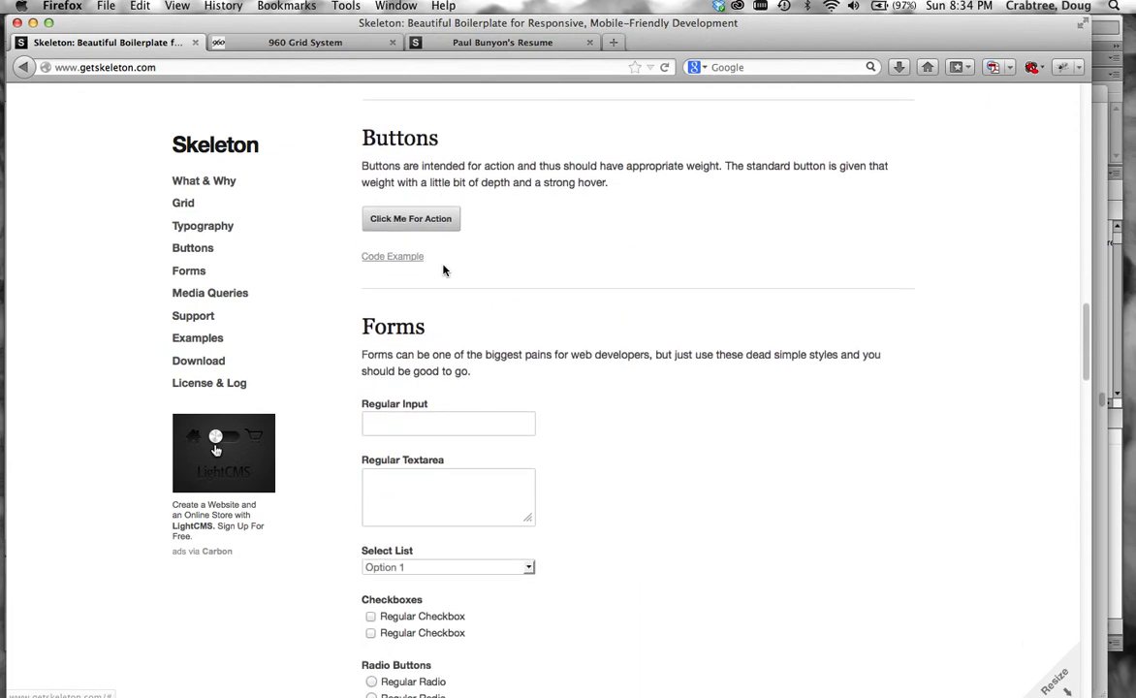
pyautogui.scroll(-2, 443, 270)
pyautogui.scroll(-1, 471, 381)
# Read the Skeleton site's media queries and browser support sections, on through to its downloads and file structure.
pyautogui.scroll(-10, 471, 383)
pyautogui.scroll(3, 472, 383)
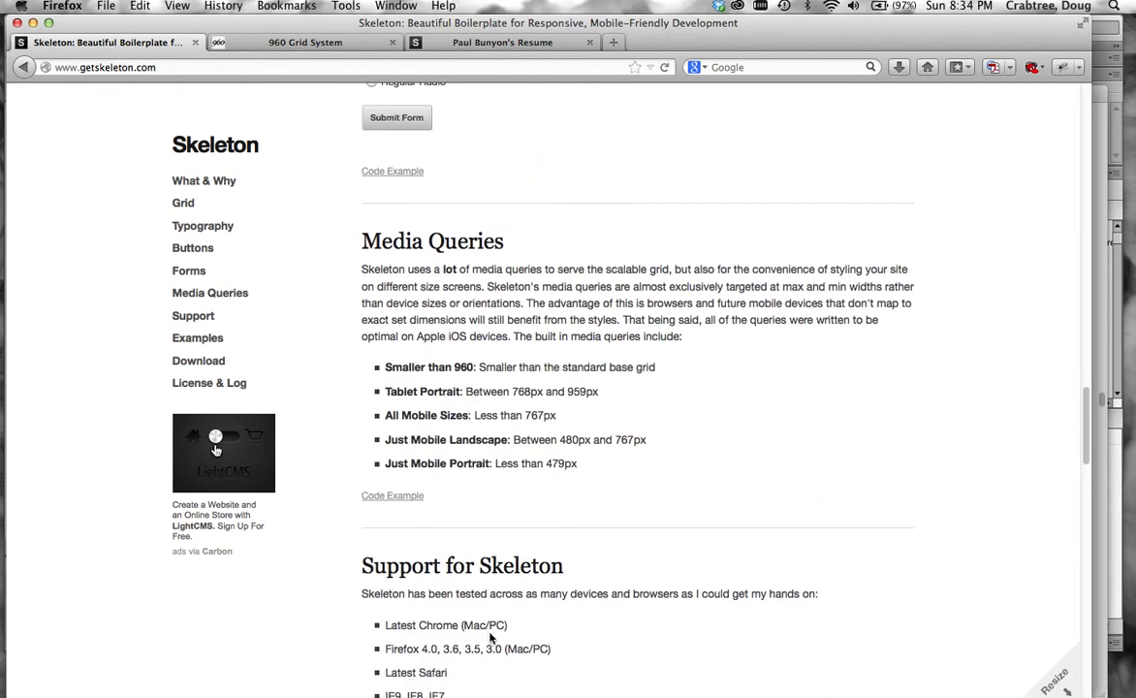
pyautogui.scroll(-4, 458, 639)
pyautogui.scroll(4, 444, 432)
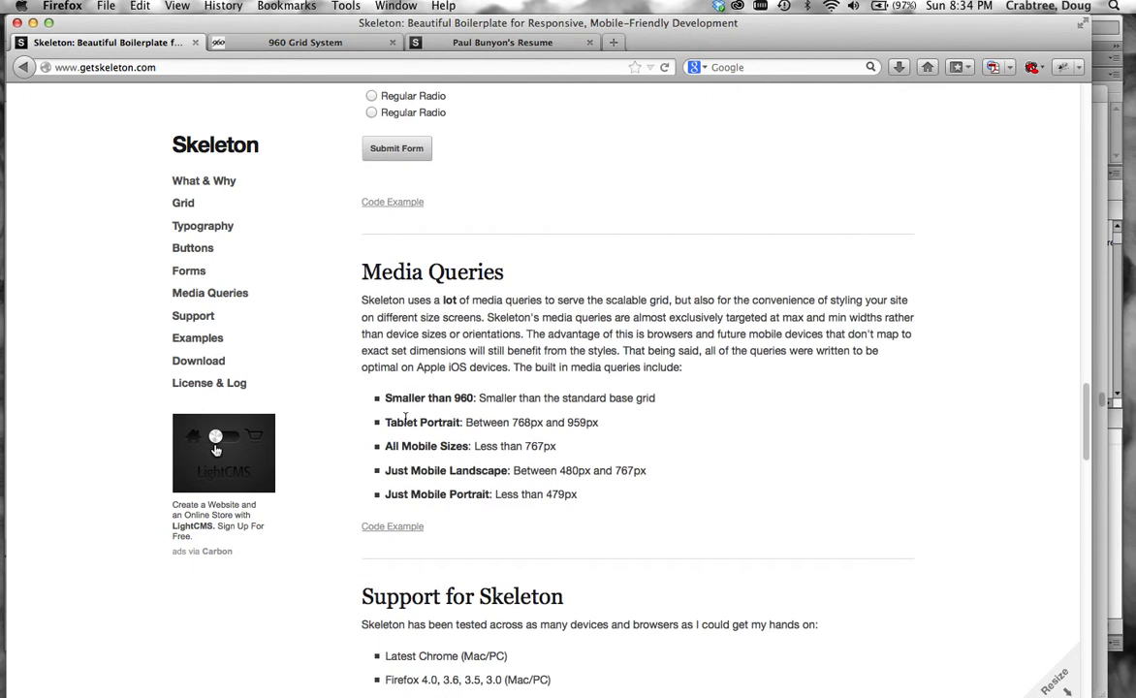
pyautogui.scroll(-2, 379, 456)
pyautogui.scroll(-4, 401, 488)
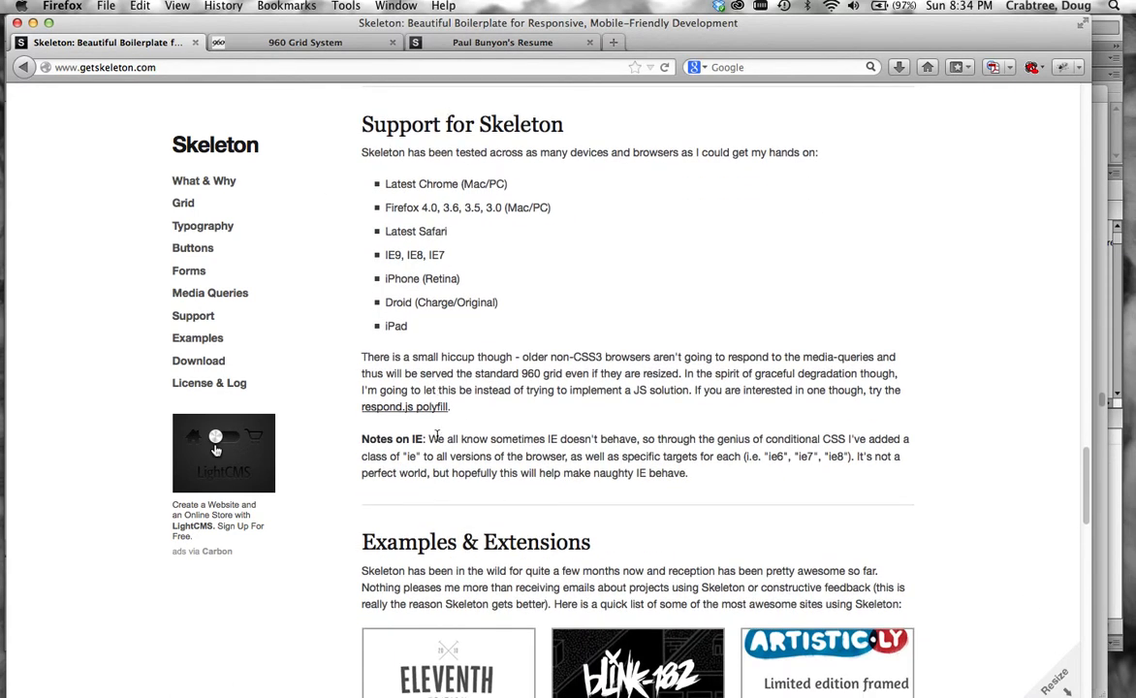
pyautogui.scroll(-3, 436, 438)
pyautogui.scroll(-3, 439, 441)
pyautogui.scroll(-1, 439, 441)
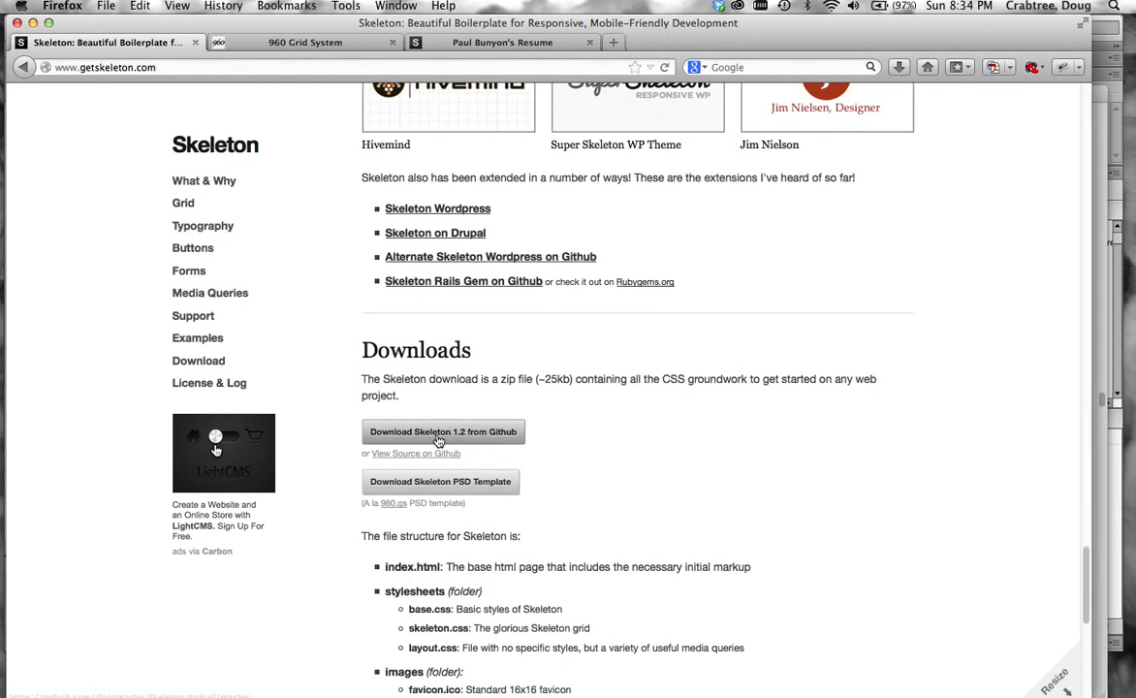
pyautogui.scroll(-3, 442, 436)
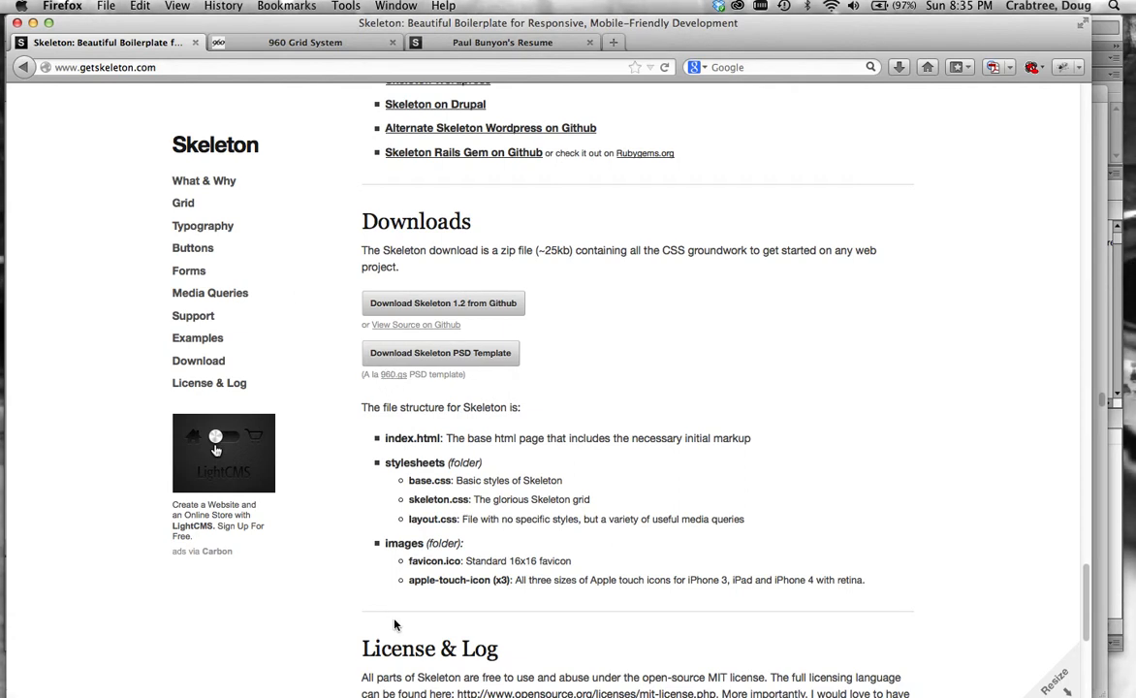
# Switch back to the Illustrator mockup, hide the GridGuides layer, and show the contents layer over the 16-column grid.
pyautogui.moveTo(737, 669)
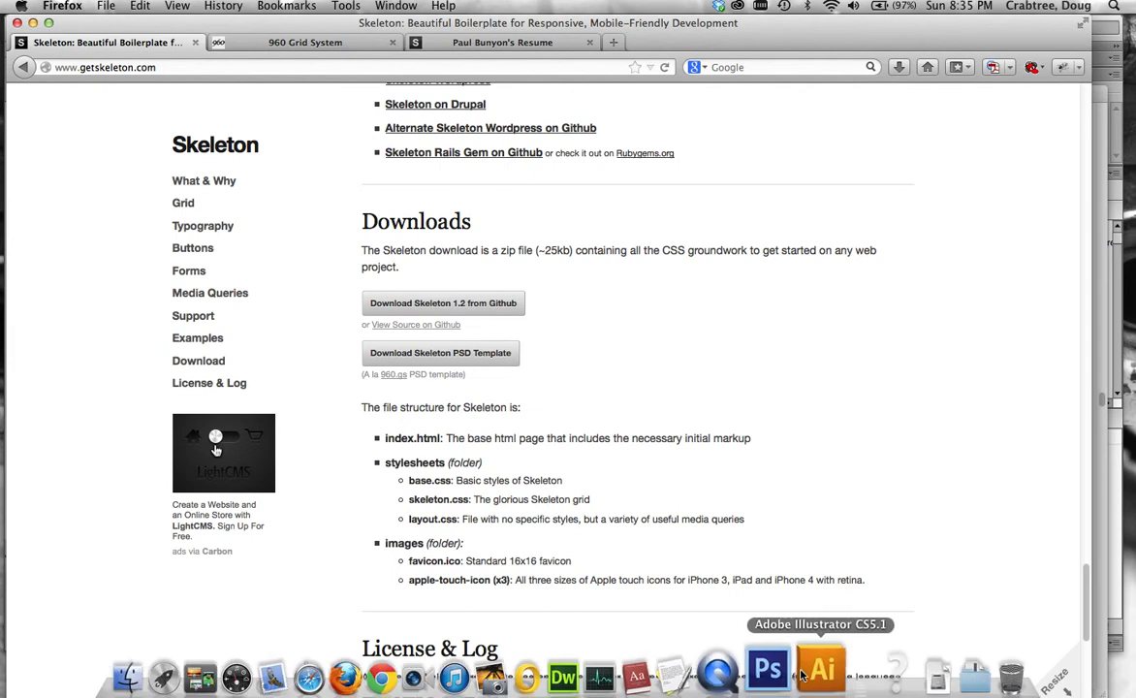
pyautogui.click(814, 671)
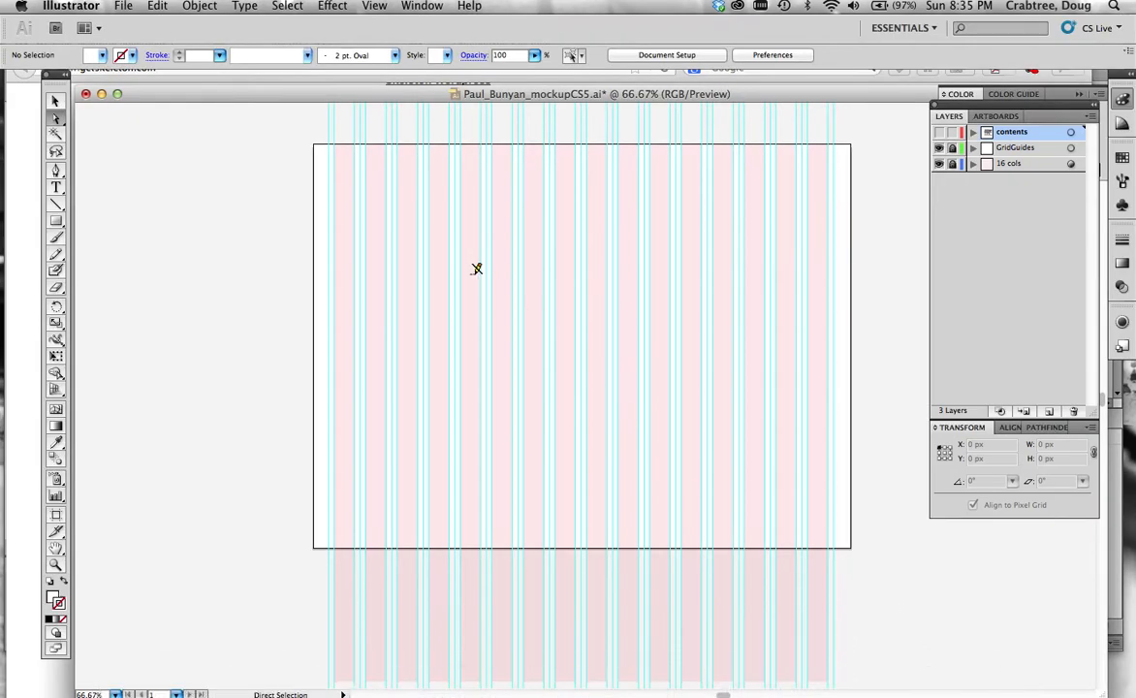
pyautogui.click(940, 148)
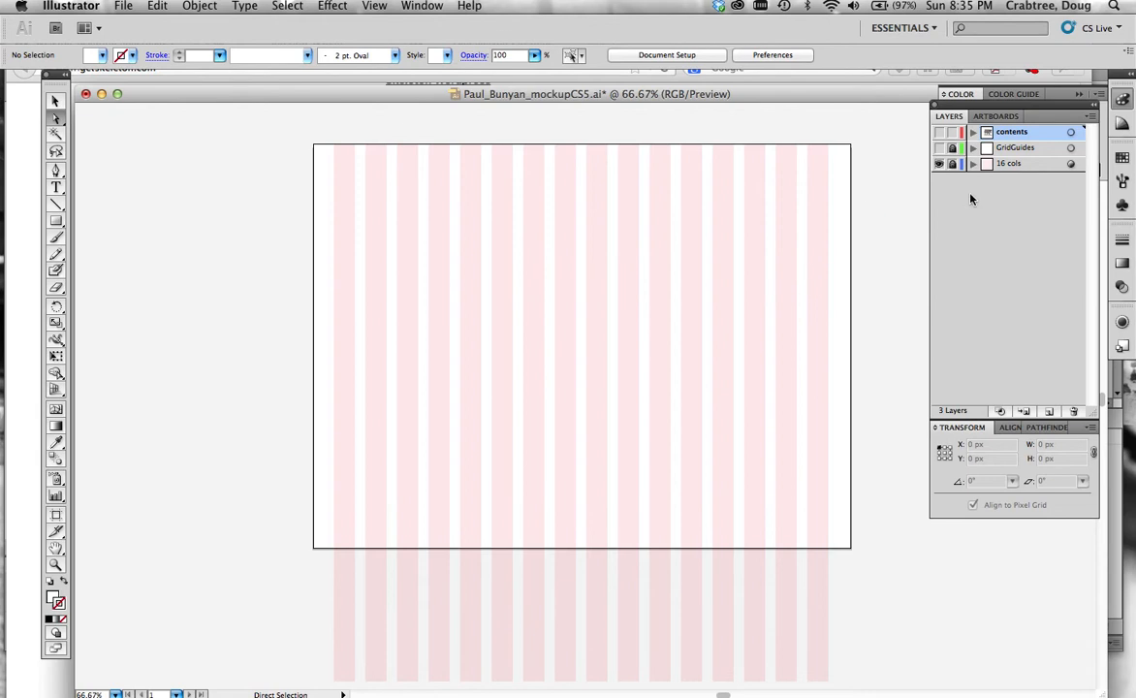
pyautogui.click(939, 133)
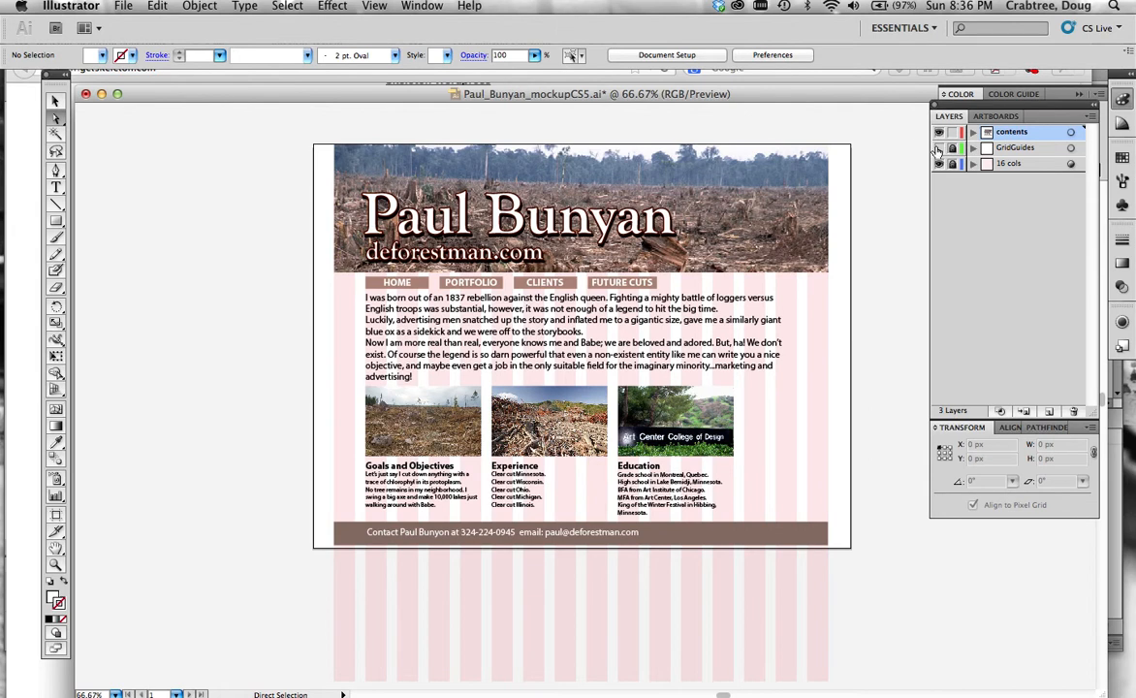
# Expand the contents layer, select the header image to locate its group, and toggle that group's visibility off and on.
pyautogui.click(974, 134)
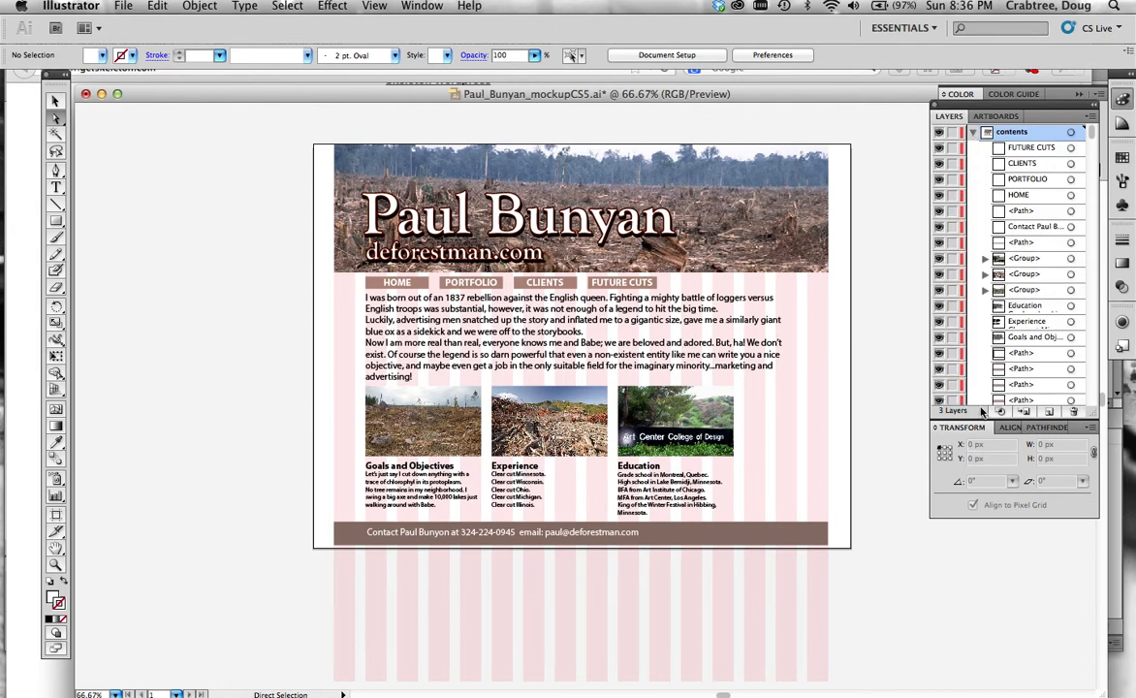
pyautogui.click(720, 211)
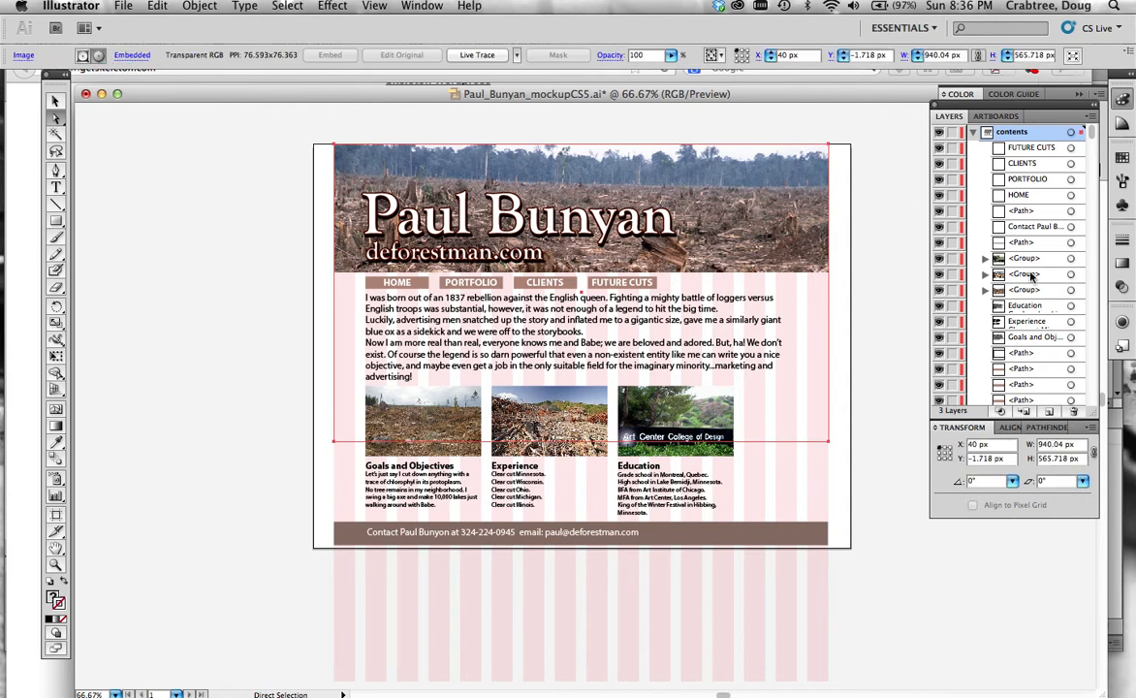
pyautogui.scroll(-3, 1032, 276)
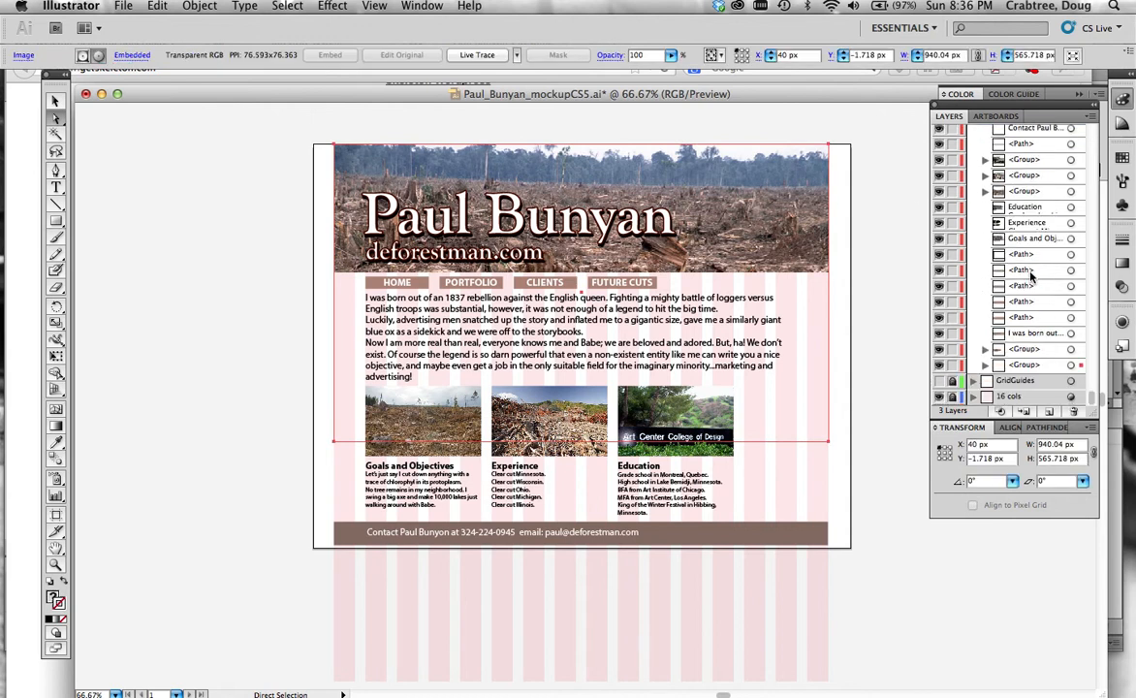
pyautogui.click(938, 365)
pyautogui.click(939, 367)
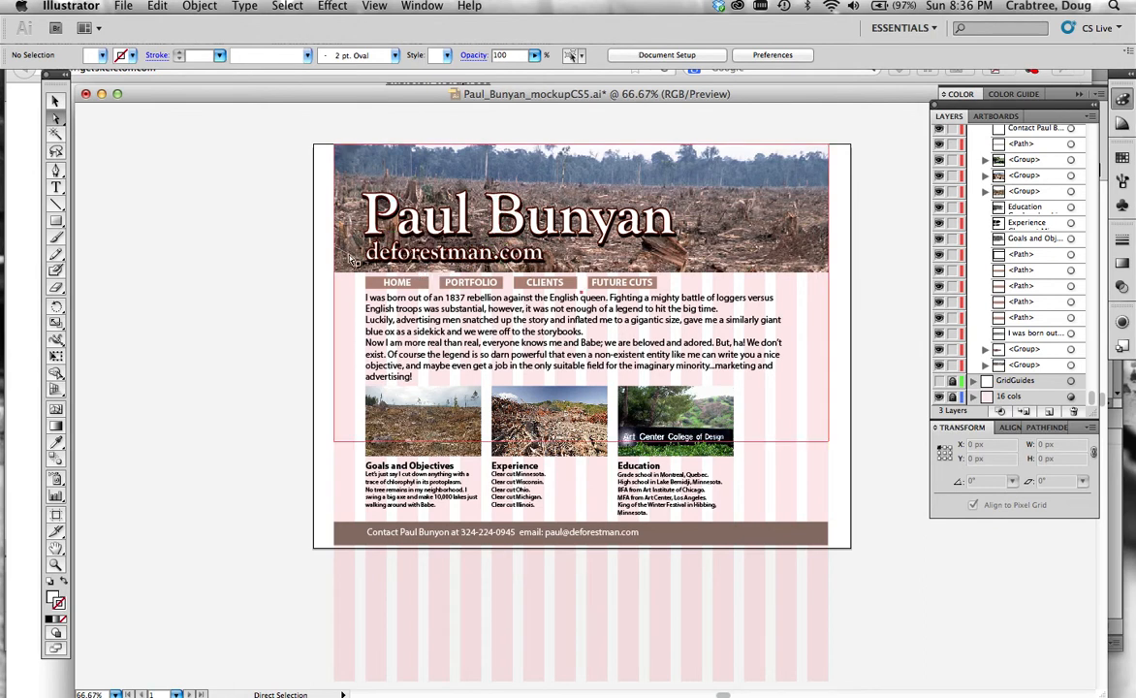
# Examine how the three images above the text columns line up with the 16-column grid.
pyautogui.scroll(-3, 741, 215)
pyautogui.scroll(-1, 742, 214)
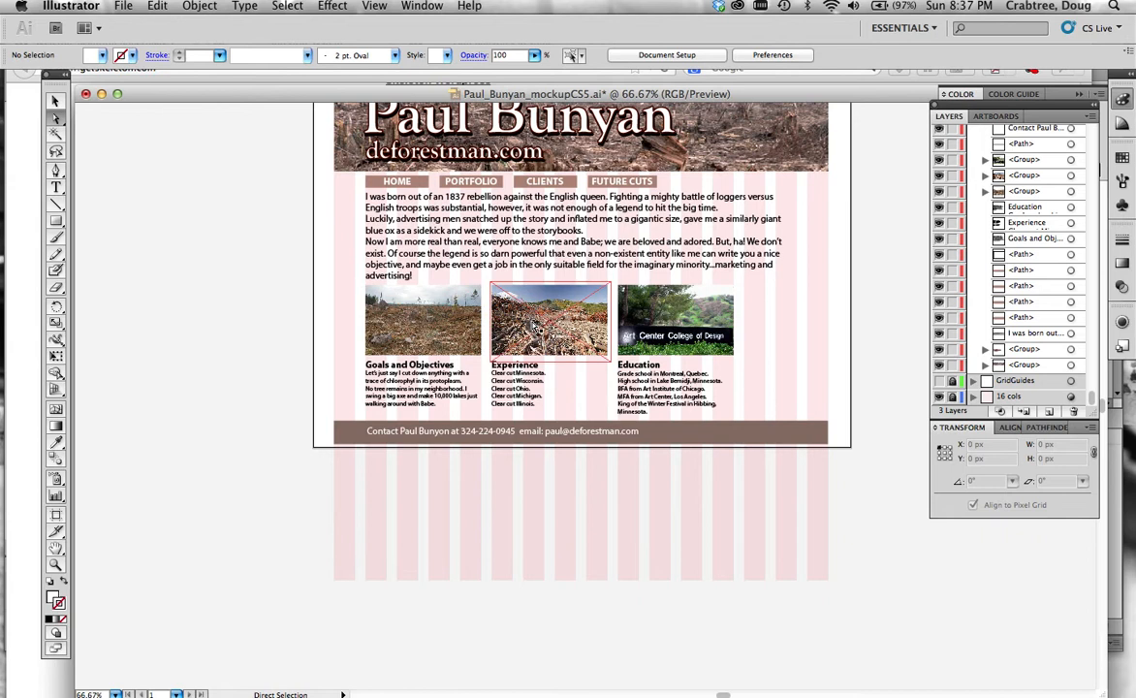
pyautogui.click(378, 333)
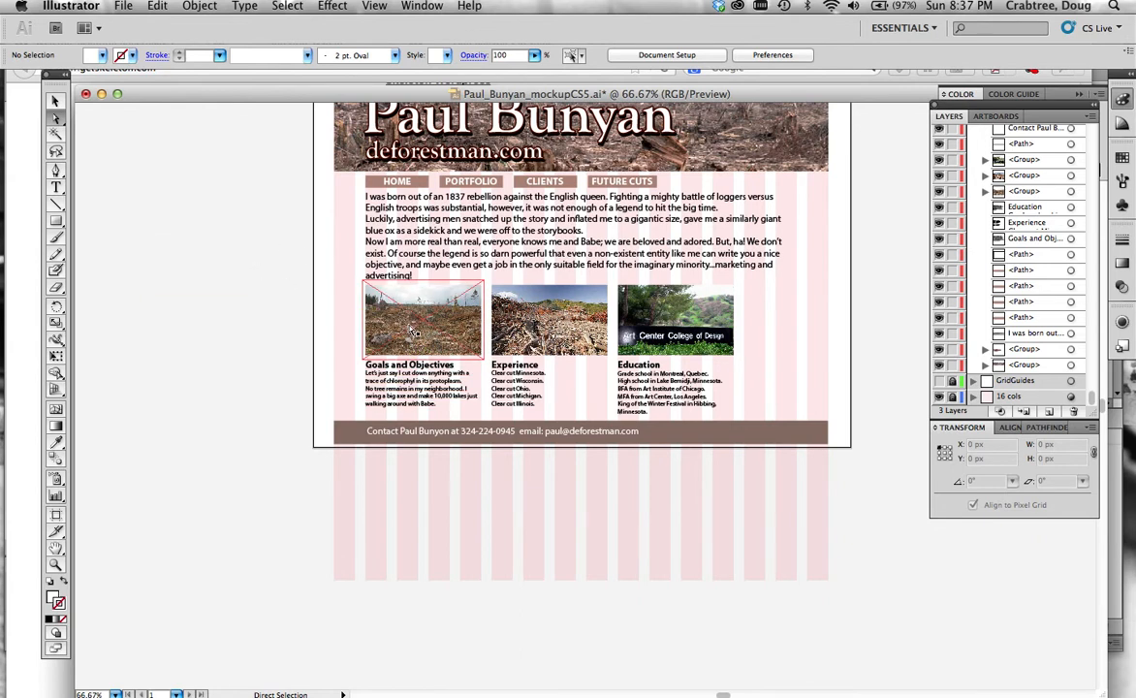
# Collapse the contents layer in the layer list, show the GridGuides layer and hide the 16 cols layer.
pyautogui.scroll(5, 409, 317)
pyautogui.scroll(-2, 409, 320)
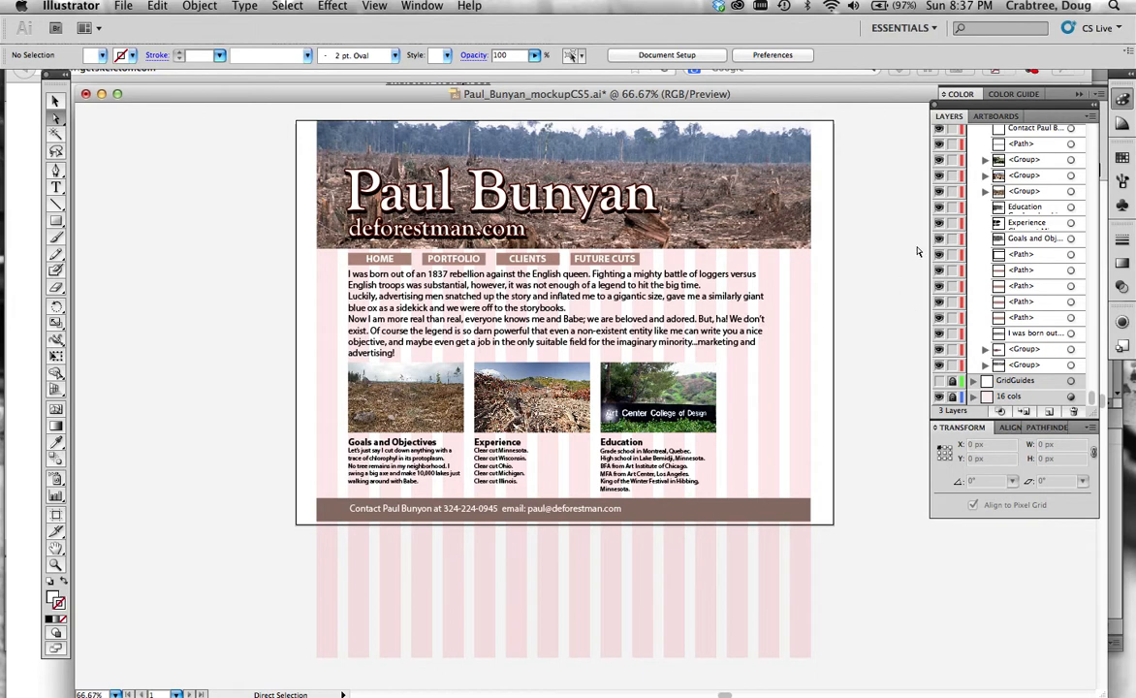
pyautogui.scroll(5, 980, 140)
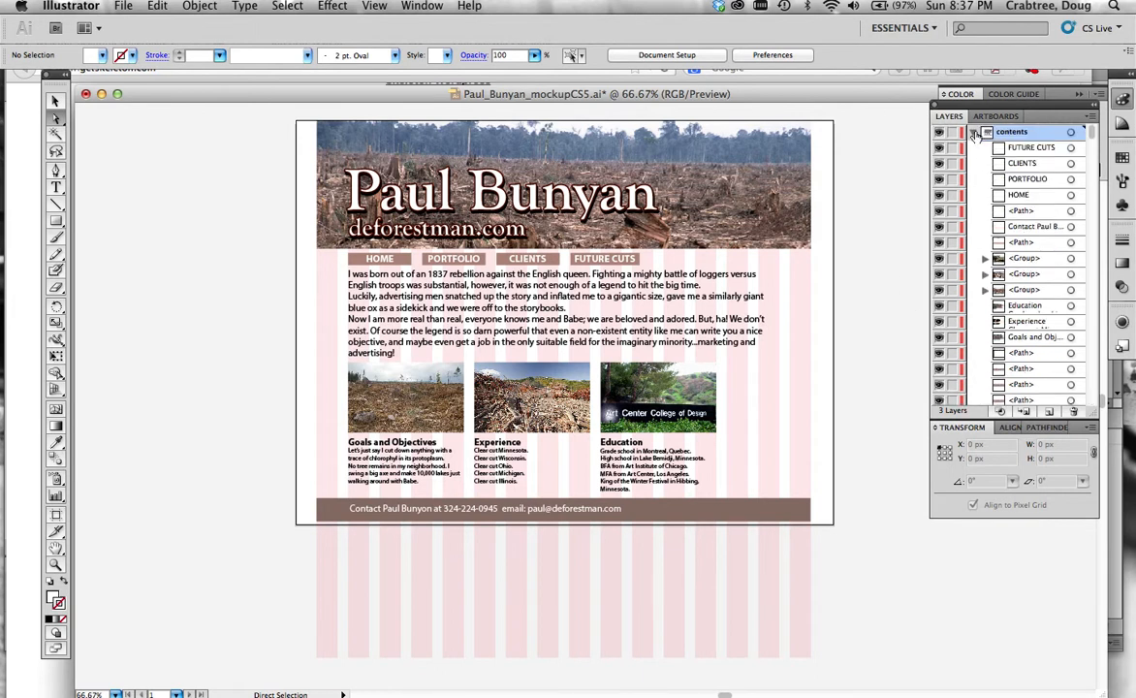
pyautogui.click(973, 132)
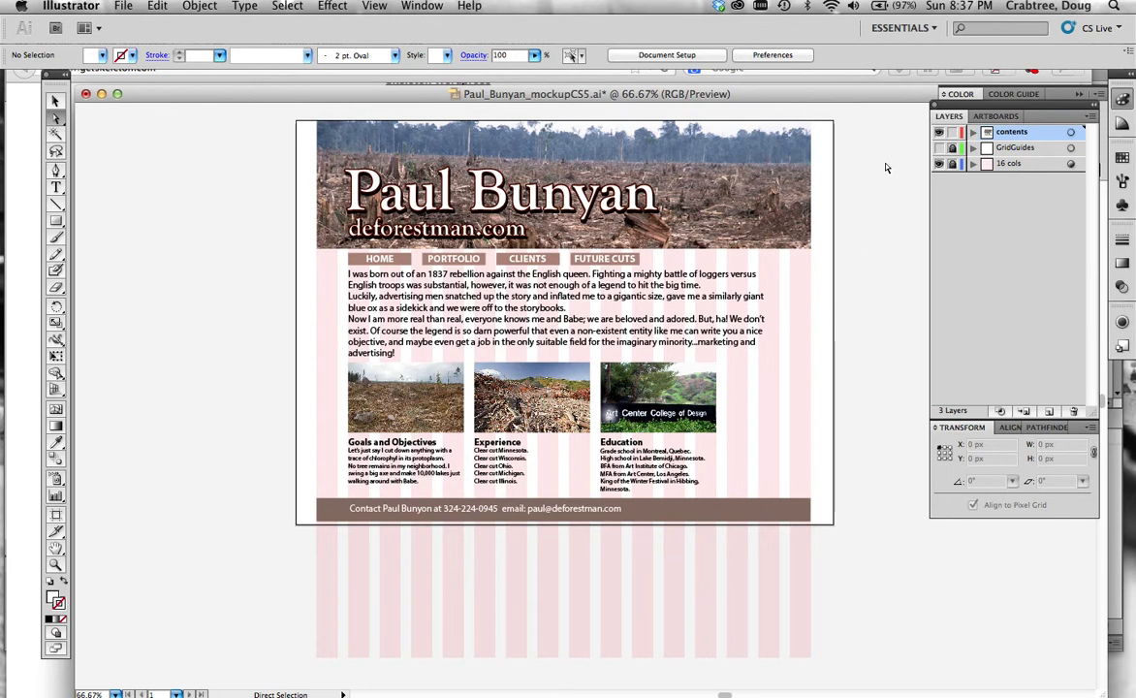
pyautogui.click(939, 147)
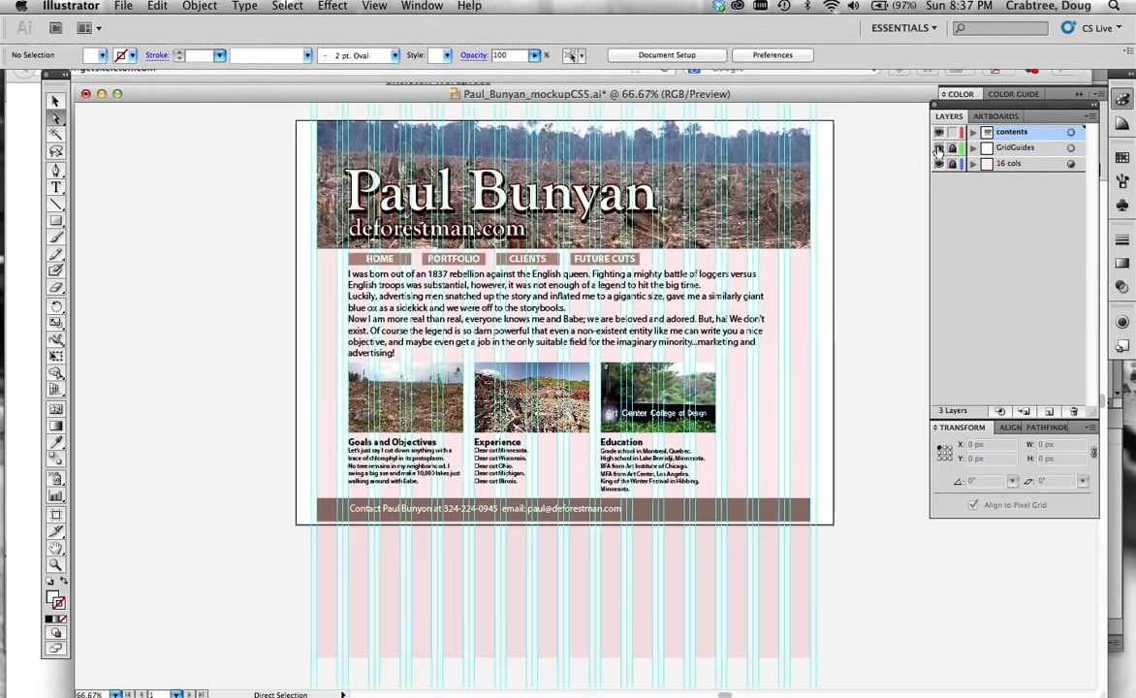
pyautogui.click(938, 163)
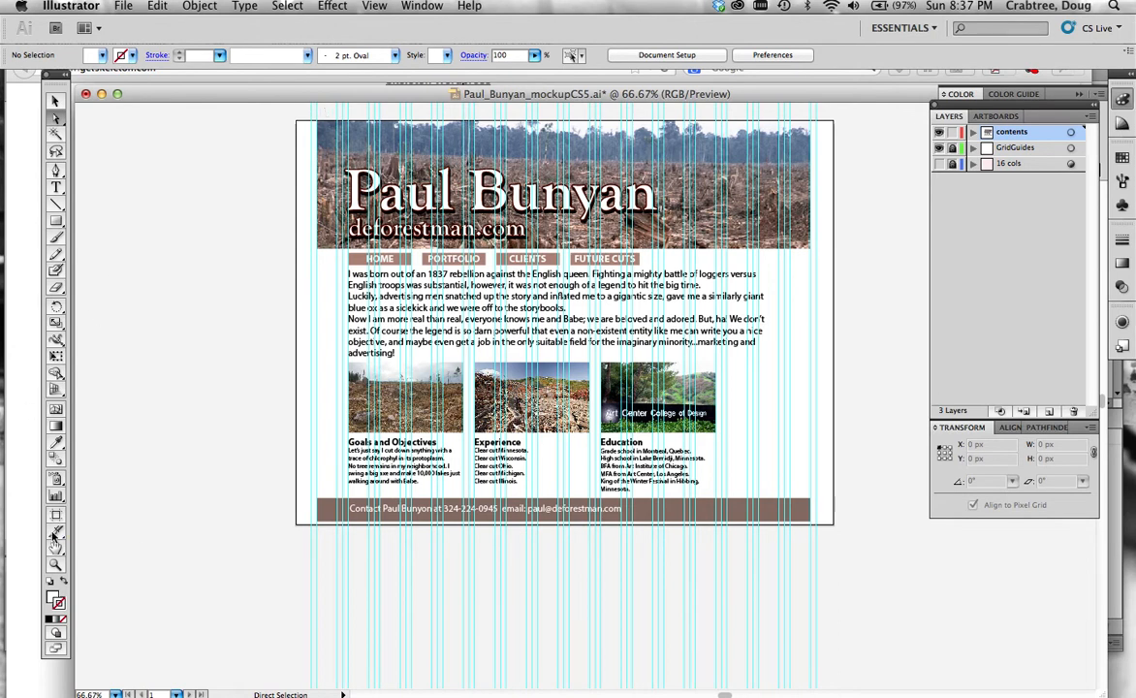
# Draw a slice over the header image with the Slice tool, about 939 px wide and 239 px high.
pyautogui.moveTo(54, 531); pyautogui.dragTo(103, 540)
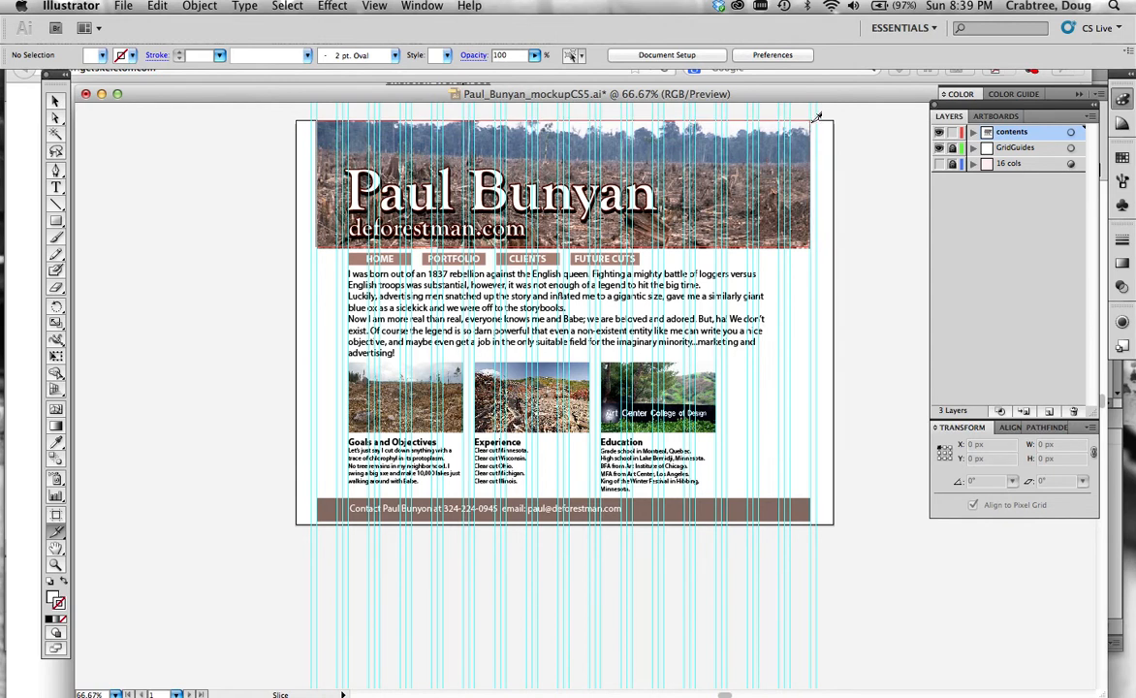
pyautogui.moveTo(818, 117); pyautogui.dragTo(817, 117)
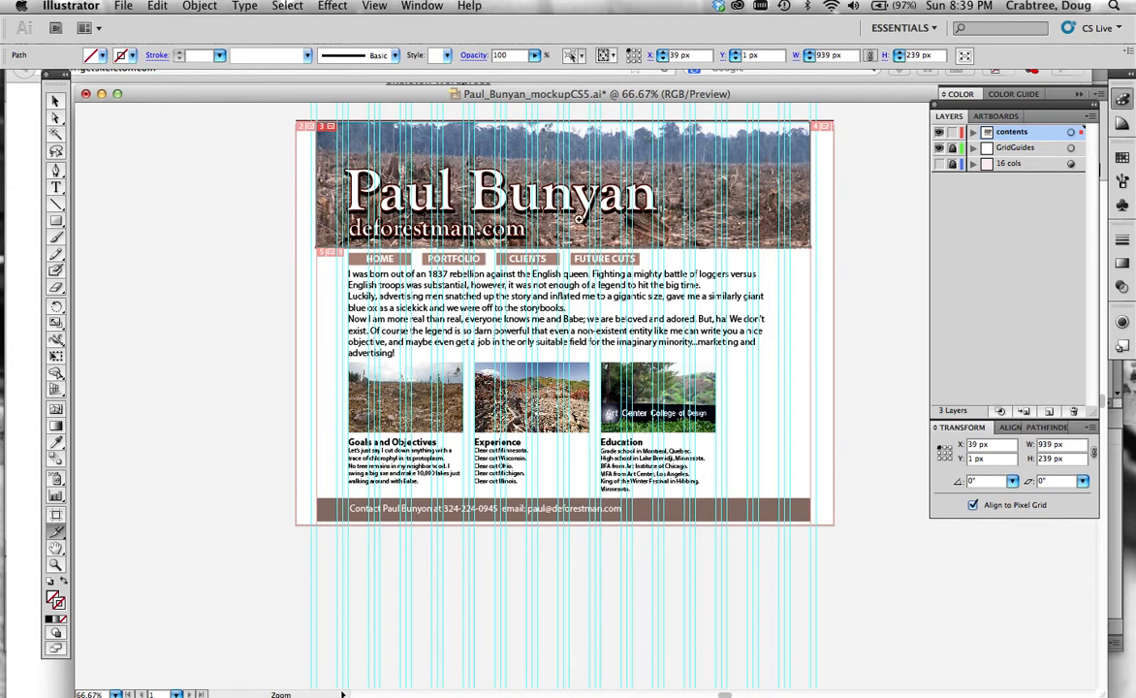
# Adjust the header slice's lower edge to the bottom of the header image with the Slice Selection tool, making it 243 px high.
pyautogui.keyDown('super'); pyautogui.click(565, 232); pyautogui.keyUp('super')
pyautogui.keyDown('super'); pyautogui.click(517, 380); pyautogui.keyUp('super')
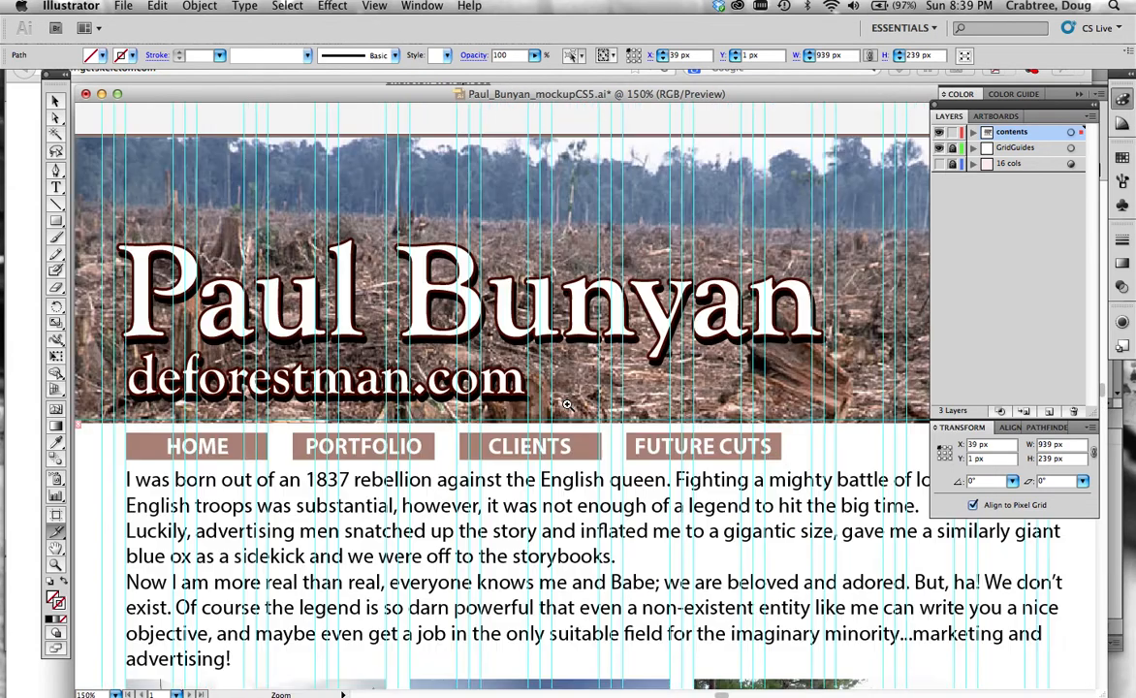
pyautogui.keyDown('super'); pyautogui.click(514, 373); pyautogui.keyUp('super')
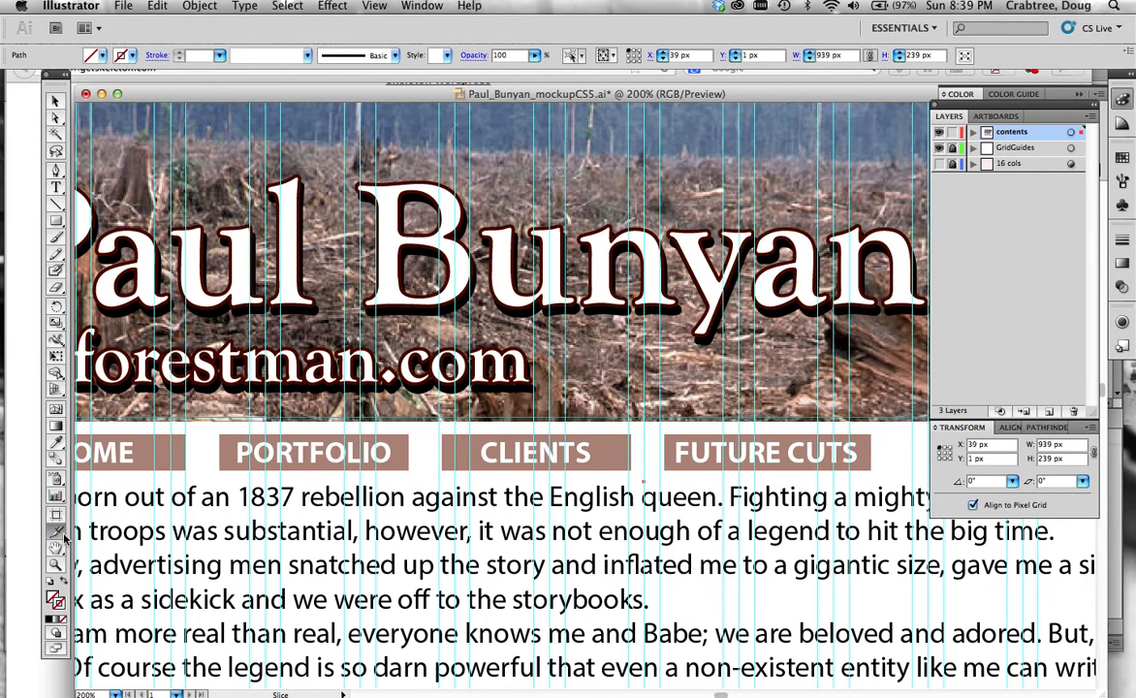
pyautogui.moveTo(60, 532); pyautogui.dragTo(111, 510)
pyautogui.keyDown('alt'); pyautogui.keyDown('super'); pyautogui.click(548, 447); pyautogui.keyUp('super'); pyautogui.keyUp('alt')
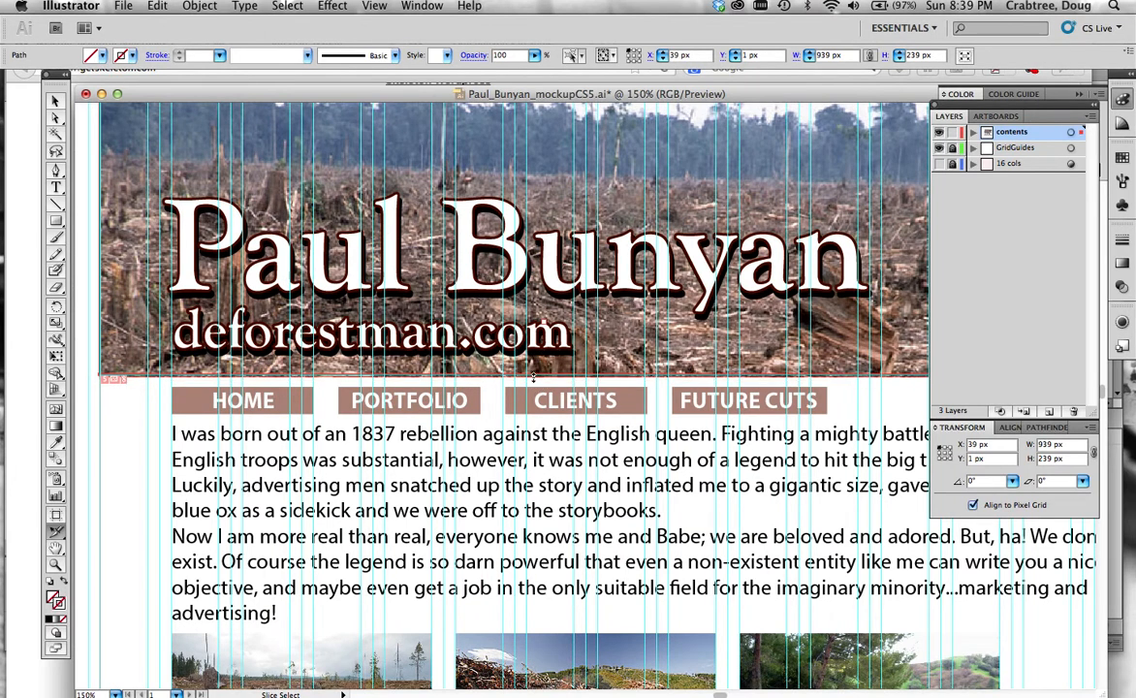
pyautogui.moveTo(534, 377); pyautogui.dragTo(534, 380)
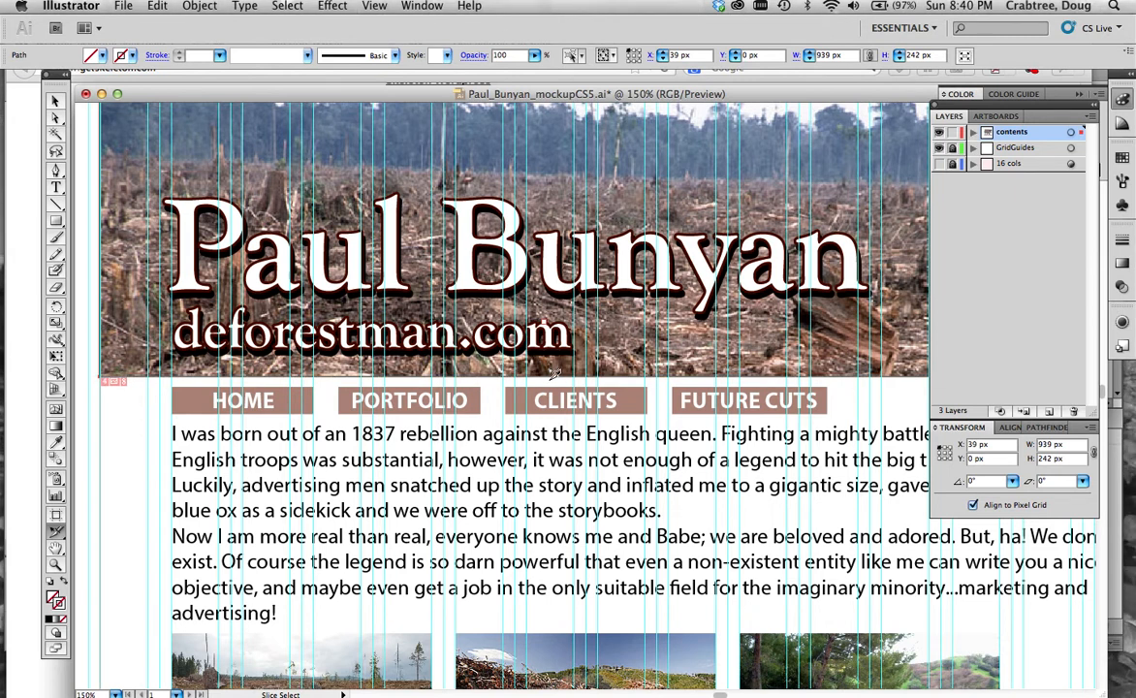
pyautogui.moveTo(543, 377); pyautogui.dragTo(536, 237)
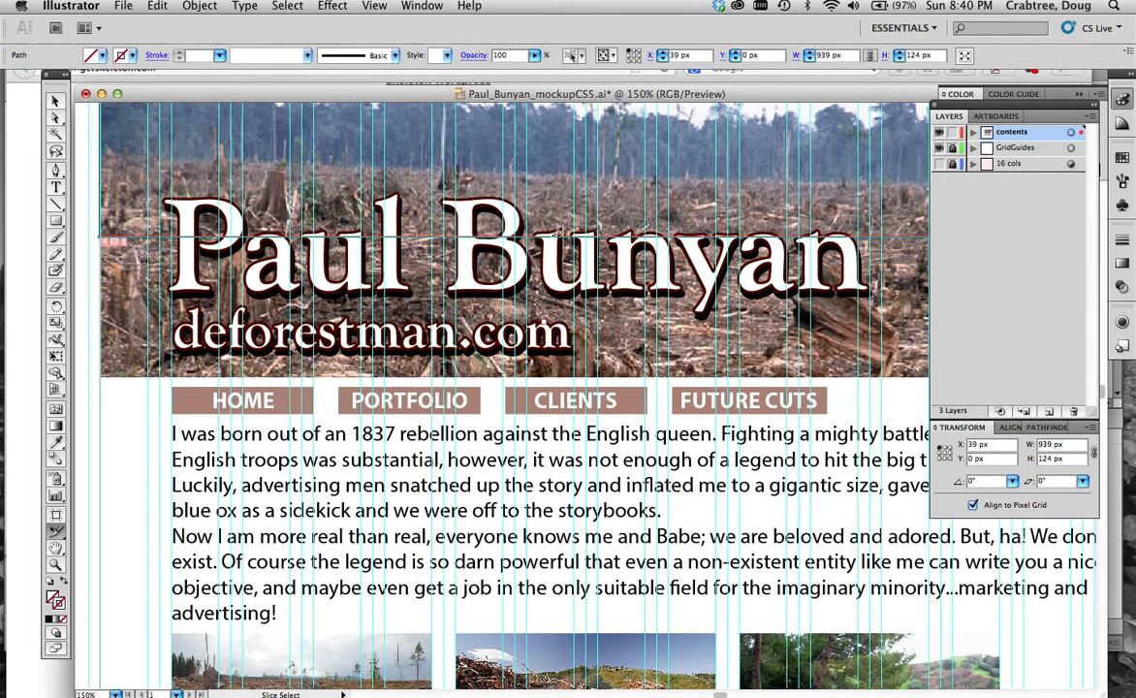
pyautogui.moveTo(549, 236); pyautogui.dragTo(555, 379)
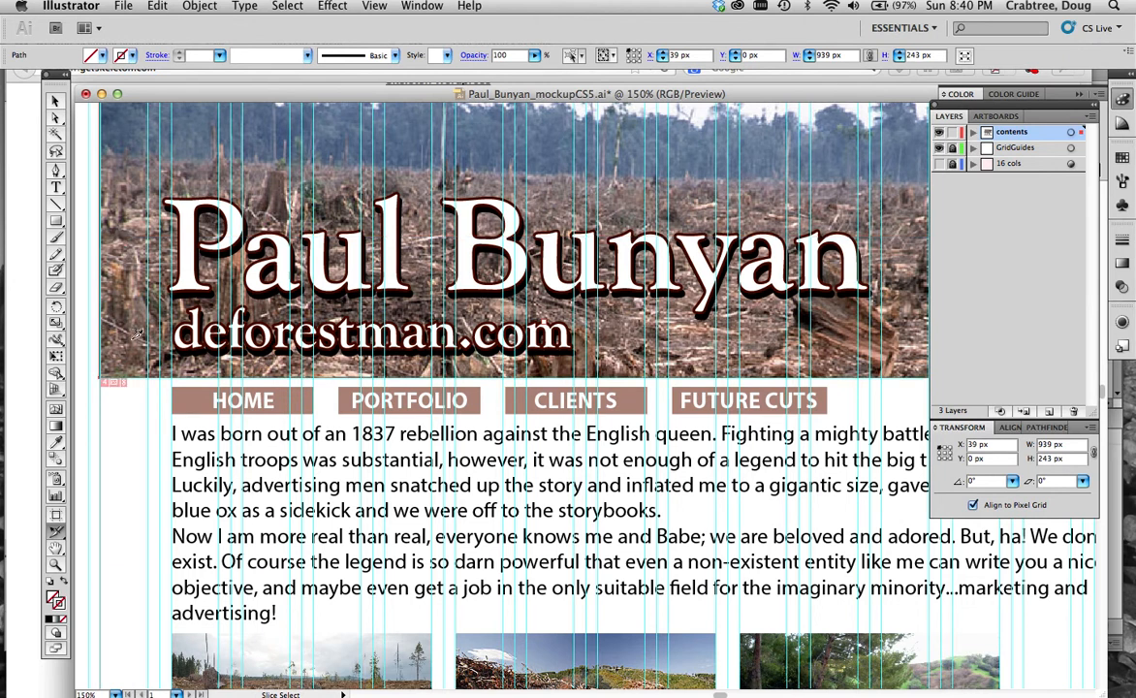
# Draw slices over the Goals and Objectives image, about 220 by 133 px, and the Experience image, about 221 by 133 px.
pyautogui.scroll(-6, 427, 494)
pyautogui.scroll(4, 469, 536)
pyautogui.scroll(5, 469, 536)
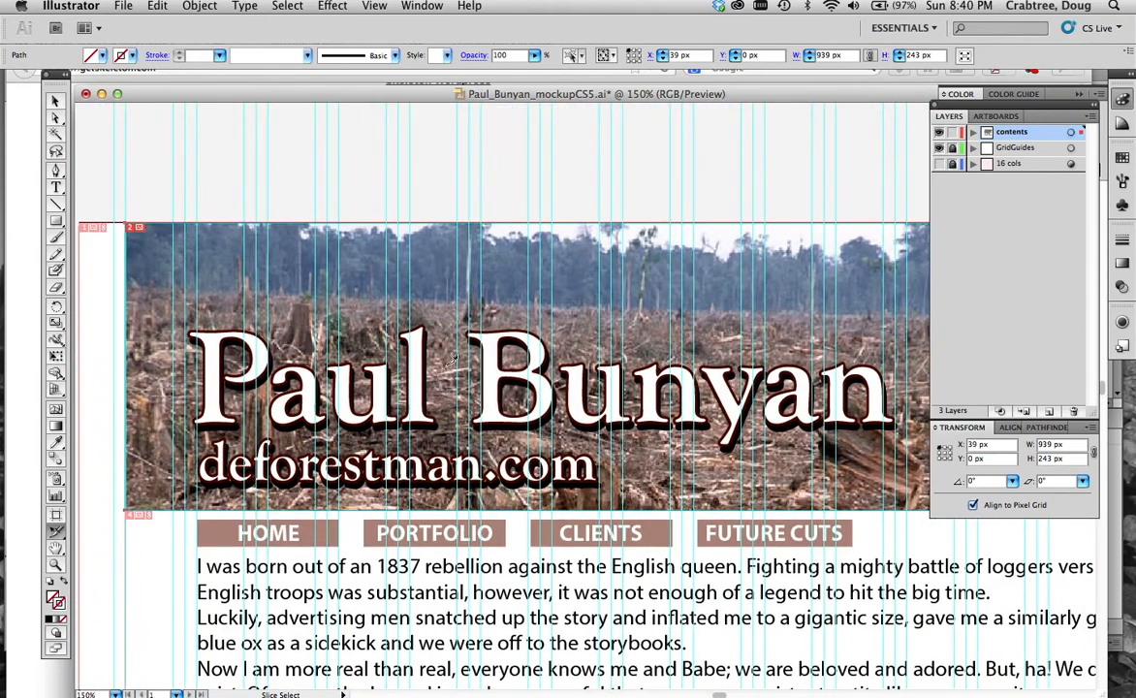
pyautogui.scroll(-10, 263, 366)
pyautogui.scroll(1, 144, 233)
pyautogui.hscroll(2, 144, 233)
pyautogui.scroll(3, 142, 228)
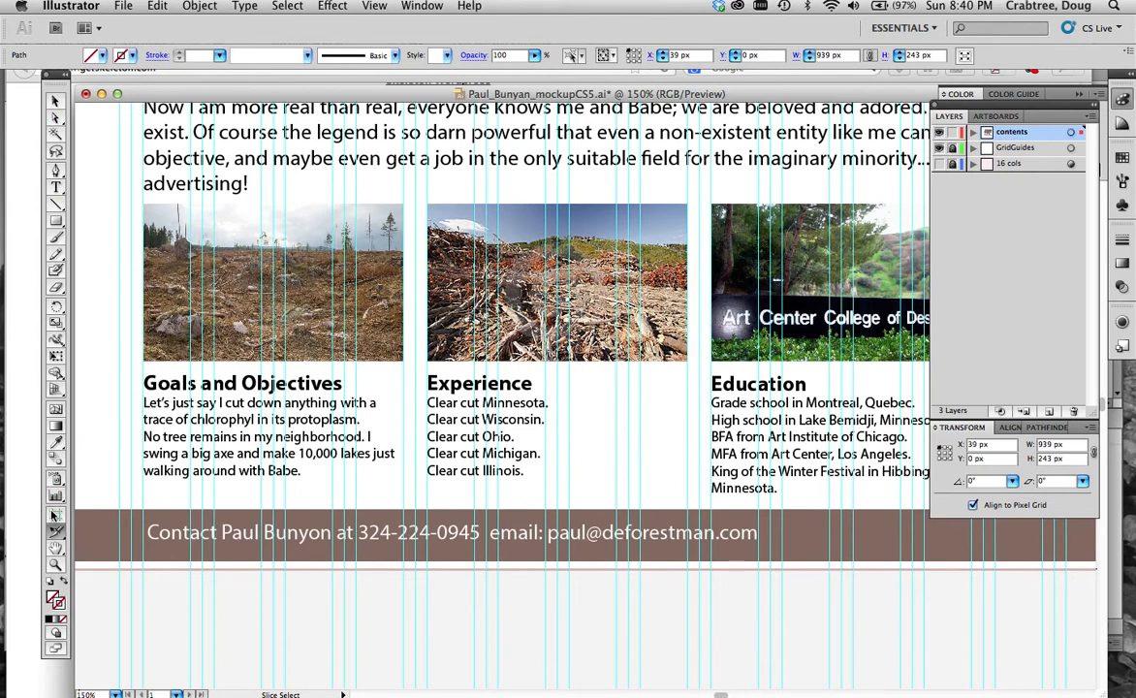
pyautogui.moveTo(57, 531); pyautogui.dragTo(86, 490)
pyautogui.moveTo(150, 201); pyautogui.dragTo(410, 357)
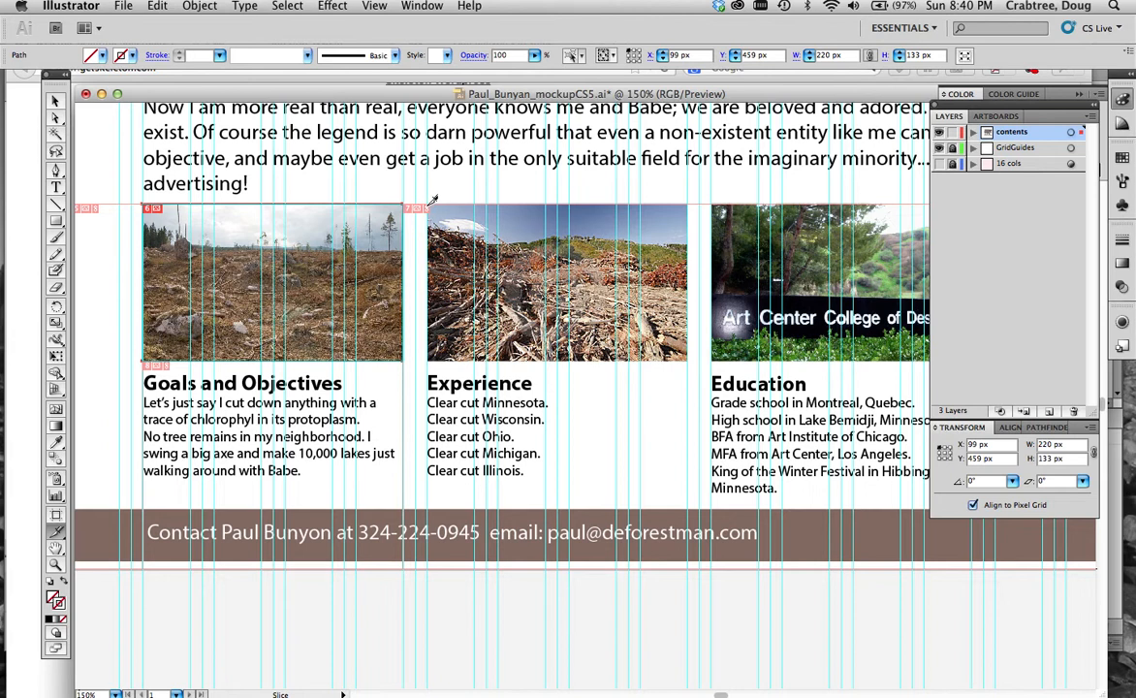
pyautogui.moveTo(427, 203); pyautogui.dragTo(686, 361)
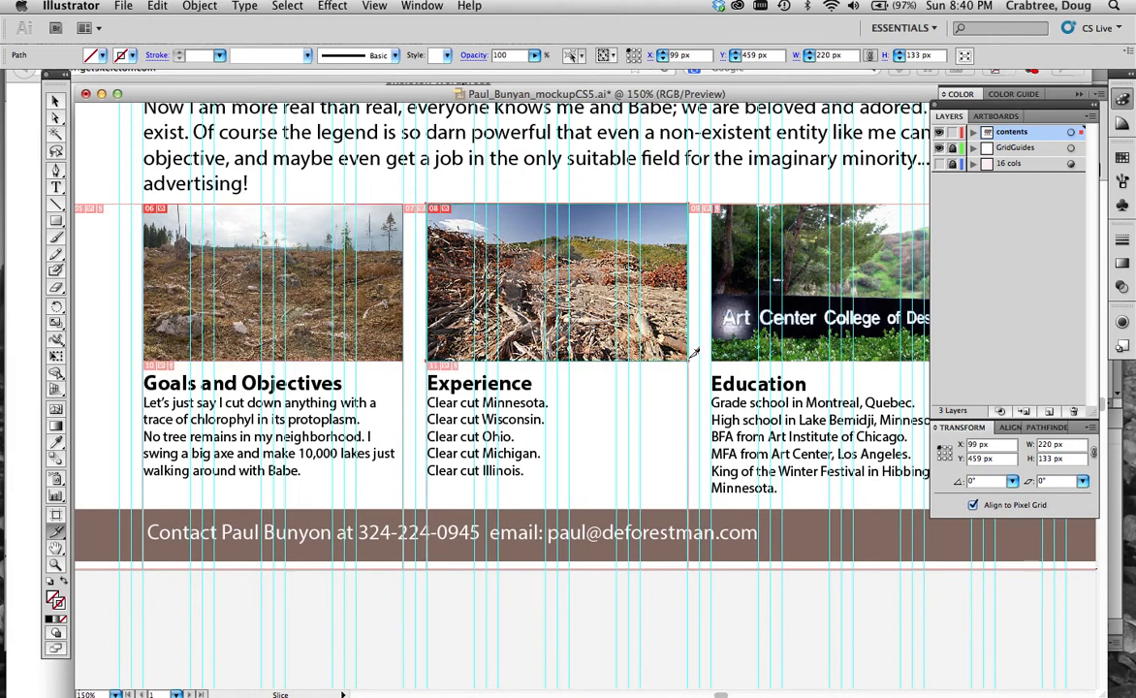
# Draw a slice about 219 px wide over the Education image and extend its lower edge to make it 133 px high.
pyautogui.hscroll(5, 695, 354)
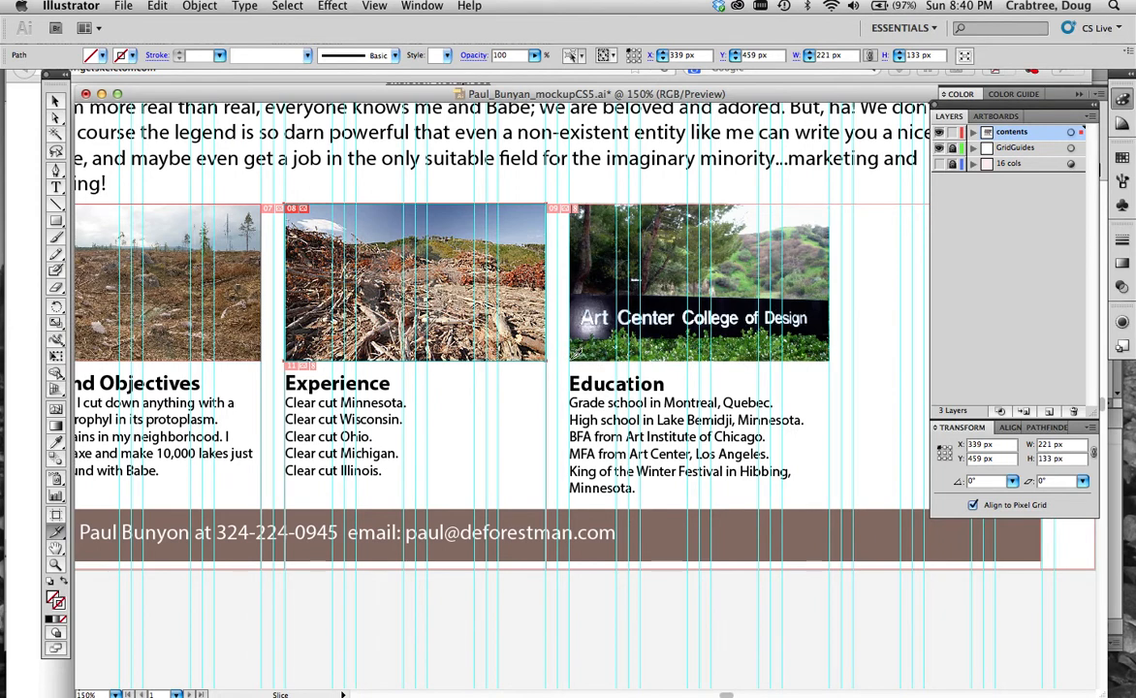
pyautogui.moveTo(576, 353); pyautogui.dragTo(831, 203)
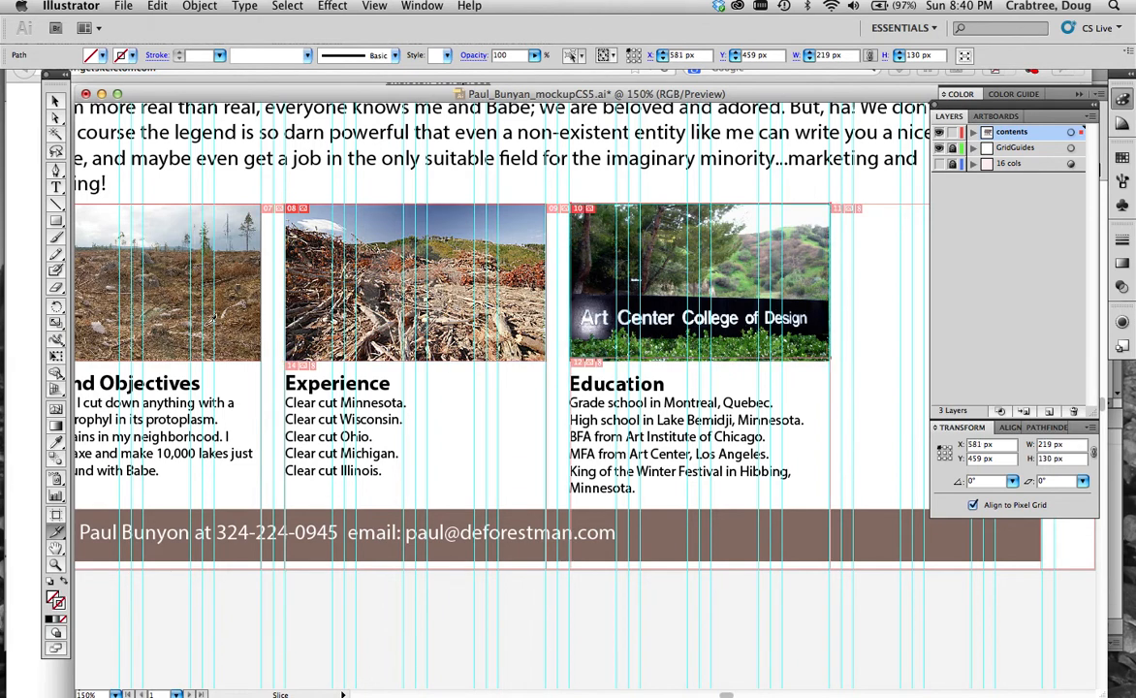
pyautogui.moveTo(55, 531); pyautogui.dragTo(102, 550)
pyautogui.click(725, 361)
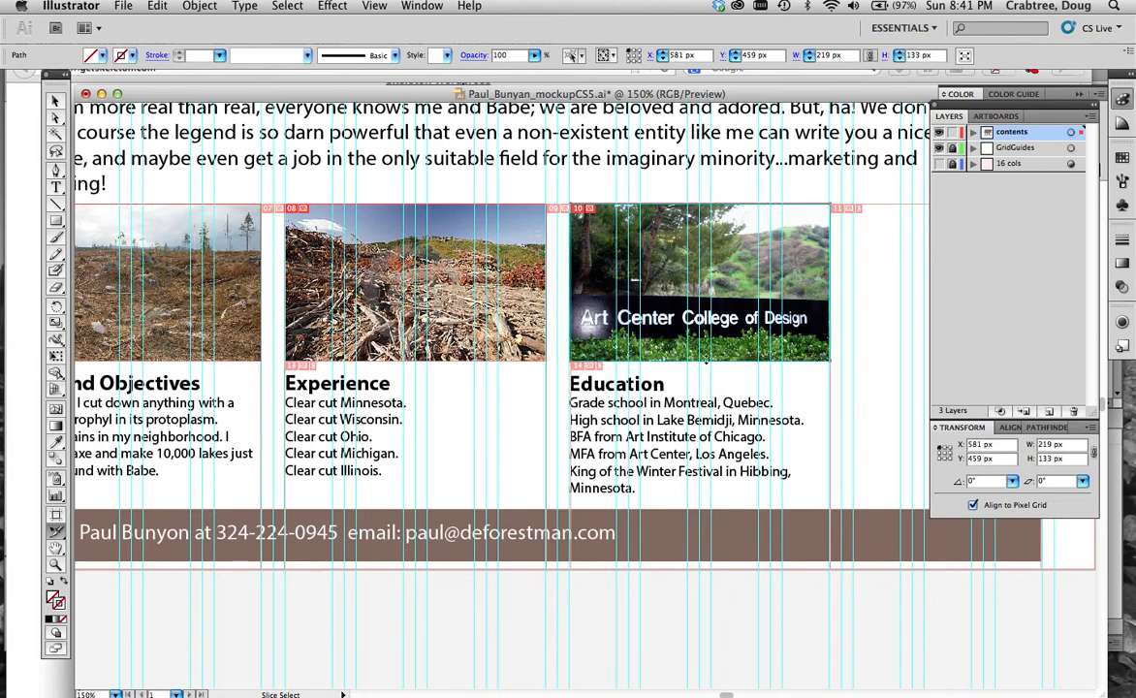
# Examine the slices over the three images and the automatic slices in the gaps and text areas around them.
pyautogui.hscroll(-5, 398, 274)
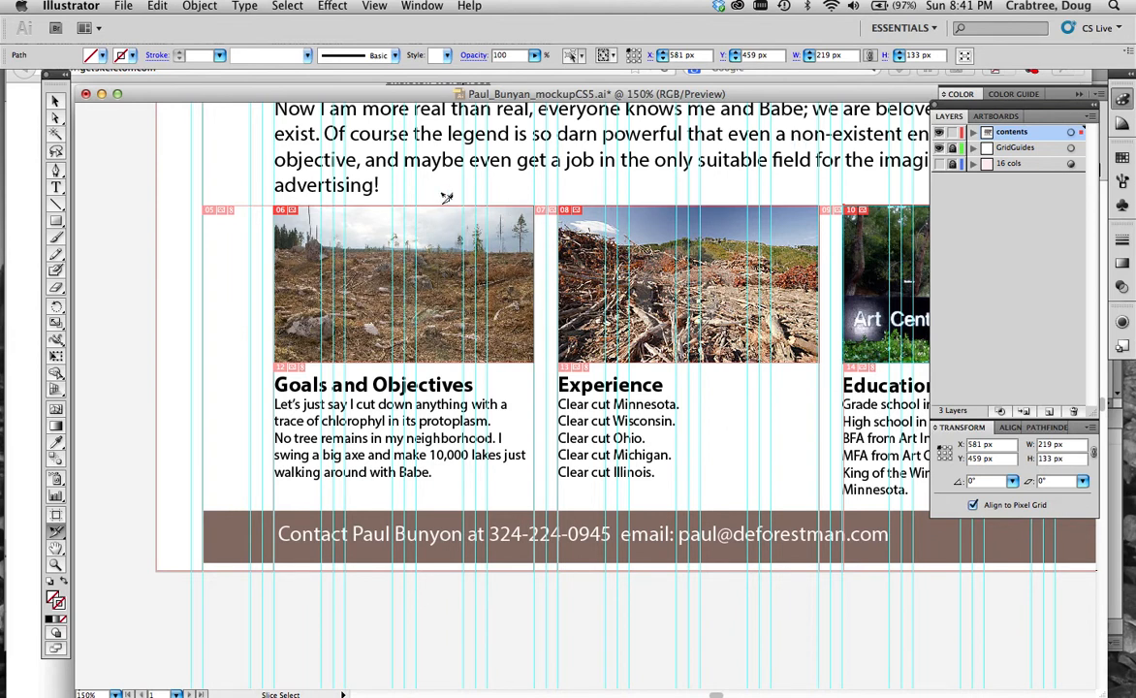
pyautogui.hscroll(3, 500, 221)
pyautogui.hscroll(2, 499, 281)
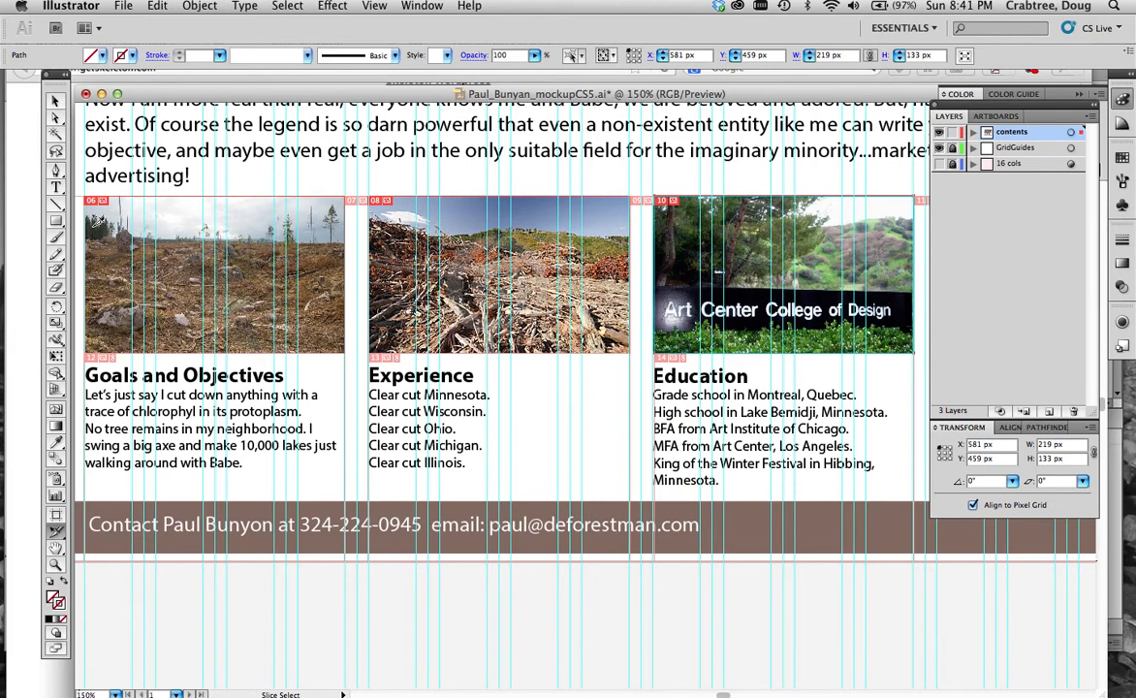
pyautogui.hscroll(-3, 108, 221)
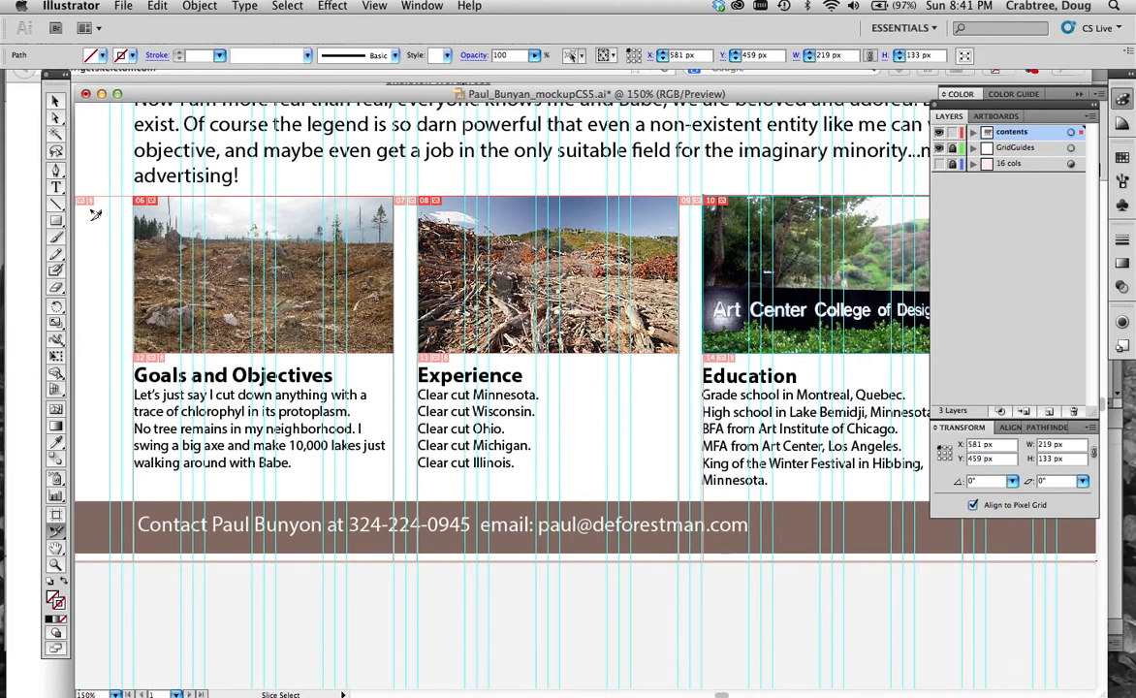
pyautogui.hscroll(-3, 92, 214)
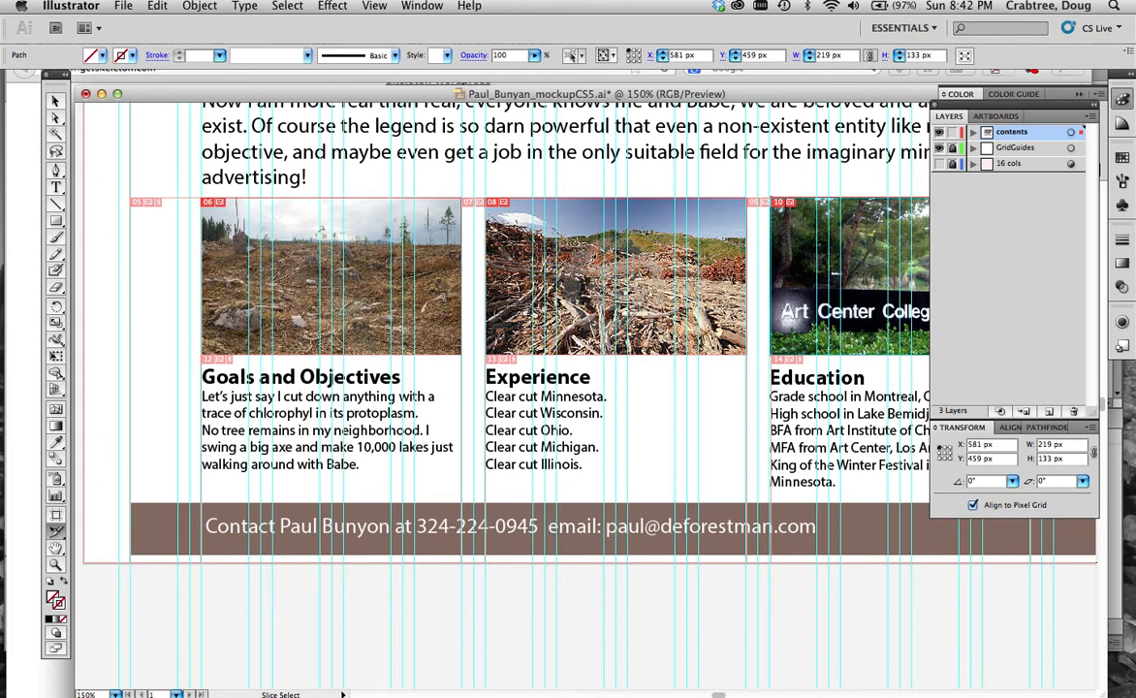
pyautogui.hscroll(5, 504, 339)
pyautogui.hscroll(-1, 590, 256)
pyautogui.hscroll(1, 591, 258)
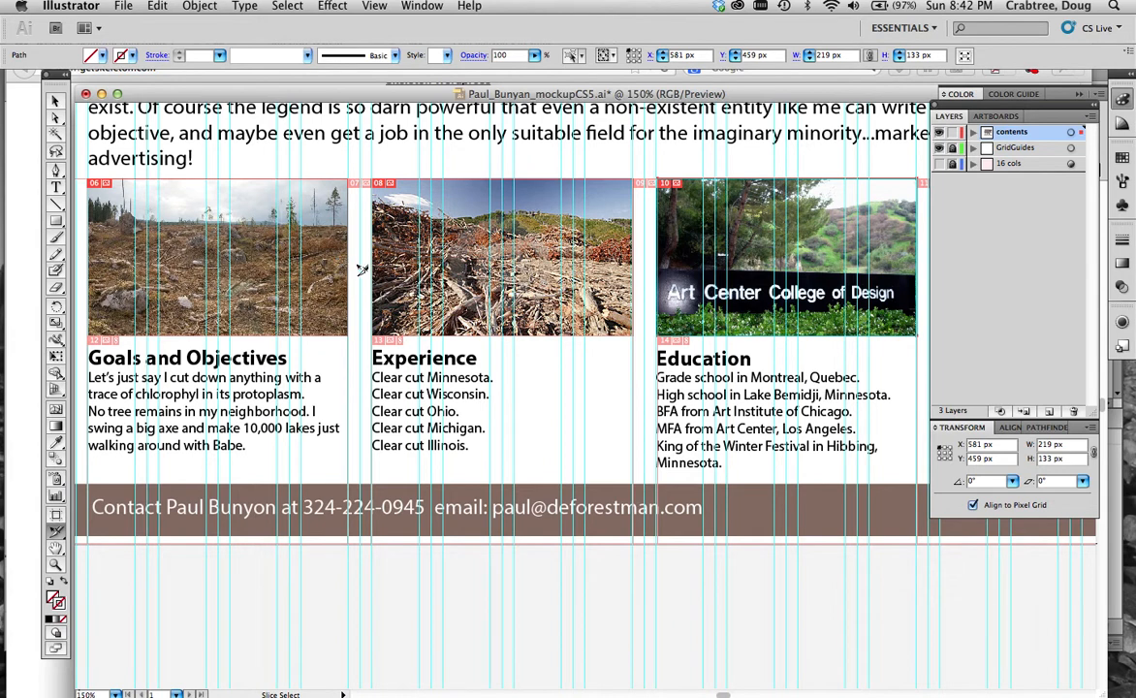
# Review the available slice commands, including Create from Guides.
pyautogui.click(198, 7)
pyautogui.moveTo(199, 279)
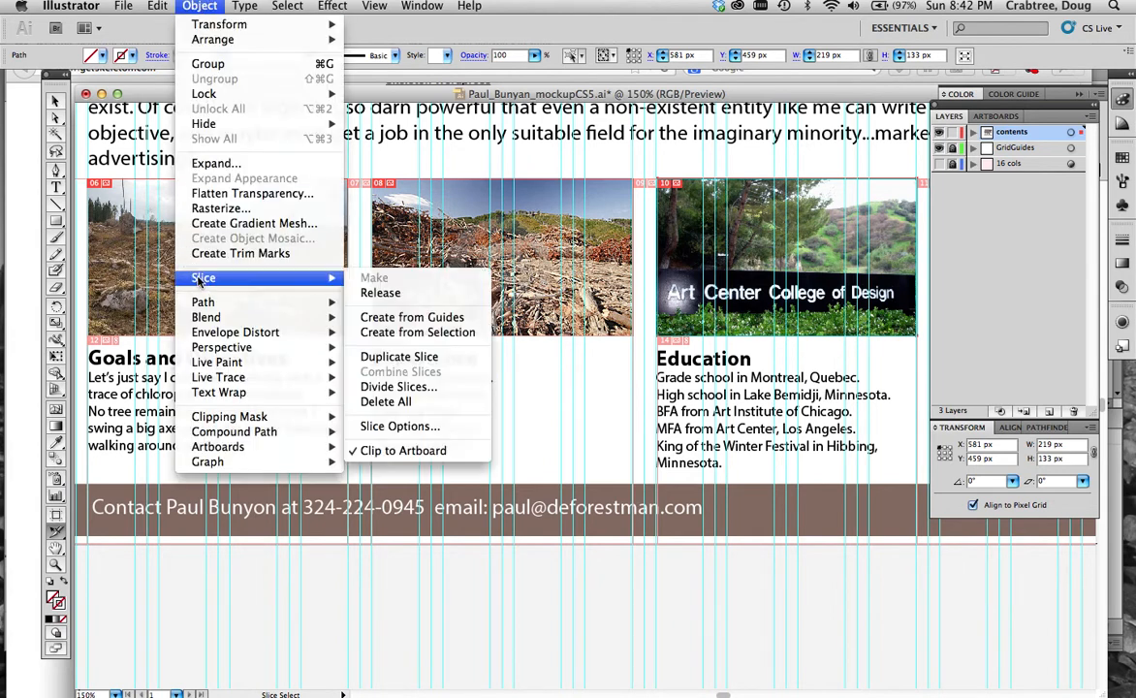
pyautogui.click(393, 323)
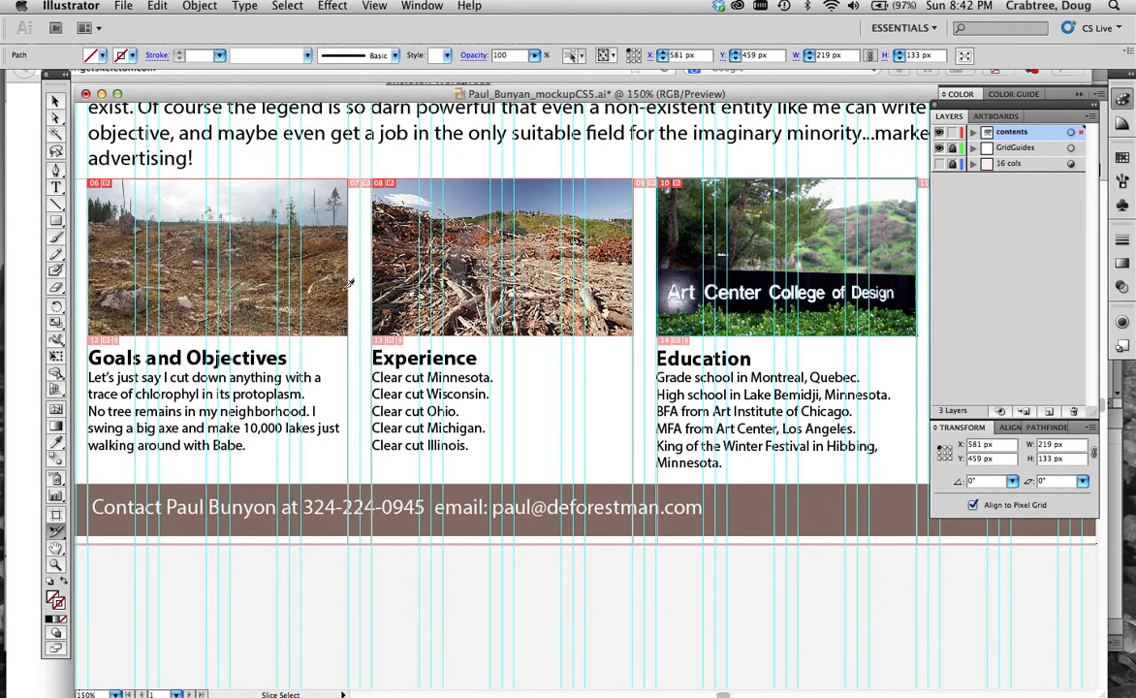
# Select the header slice and open Save for Web & Devices for the sliced mockup.
pyautogui.scroll(5, 349, 283)
pyautogui.hscroll(-4, 349, 283)
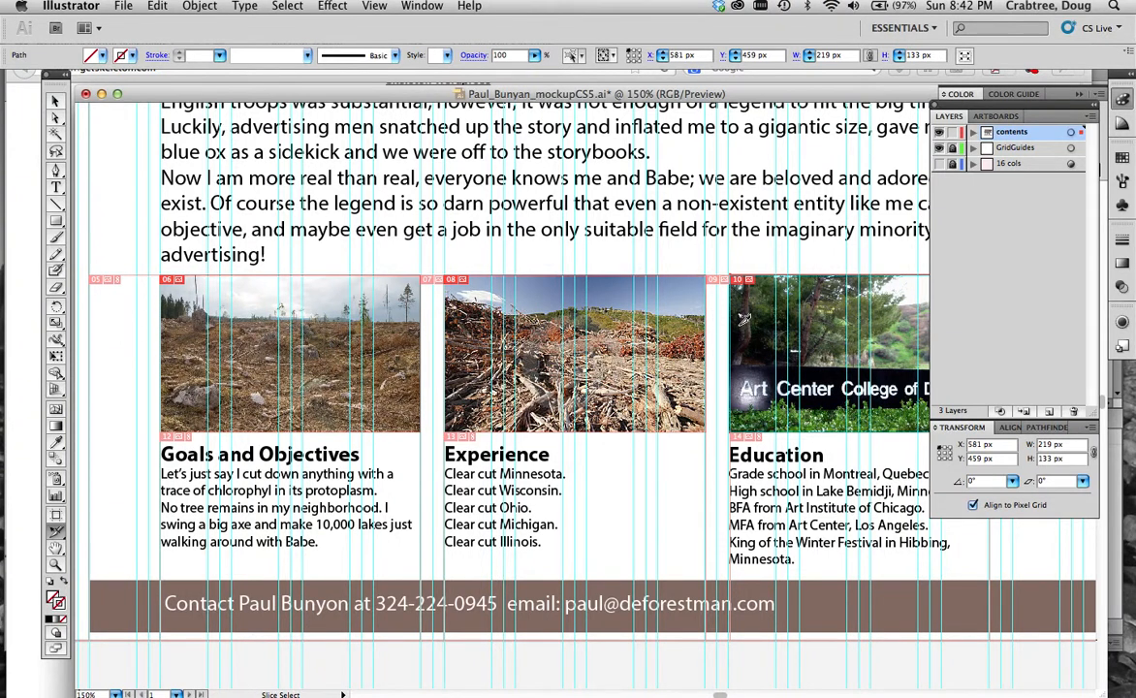
pyautogui.scroll(15, 582, 291)
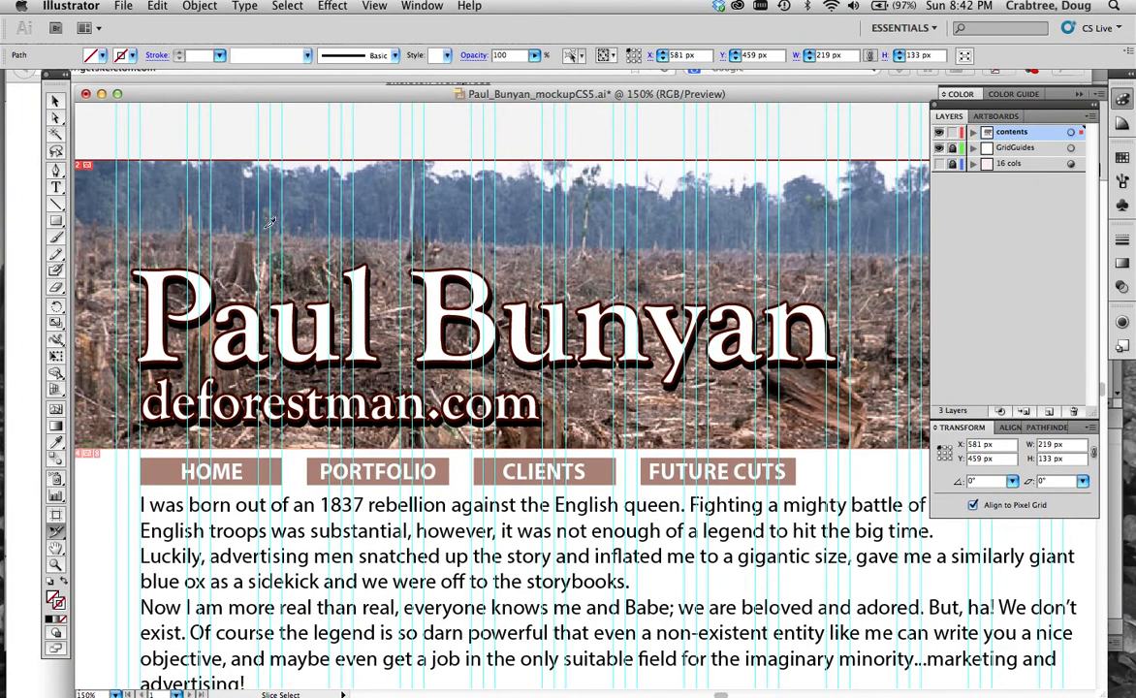
pyautogui.scroll(-4, 242, 233)
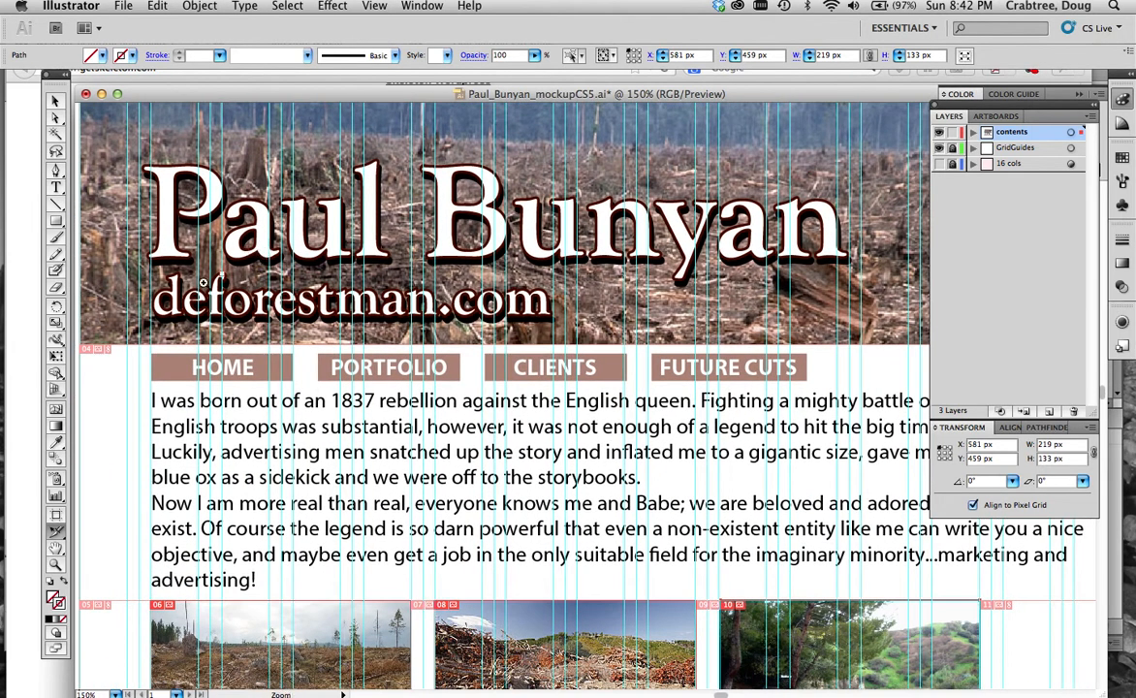
pyautogui.press('super+minus')
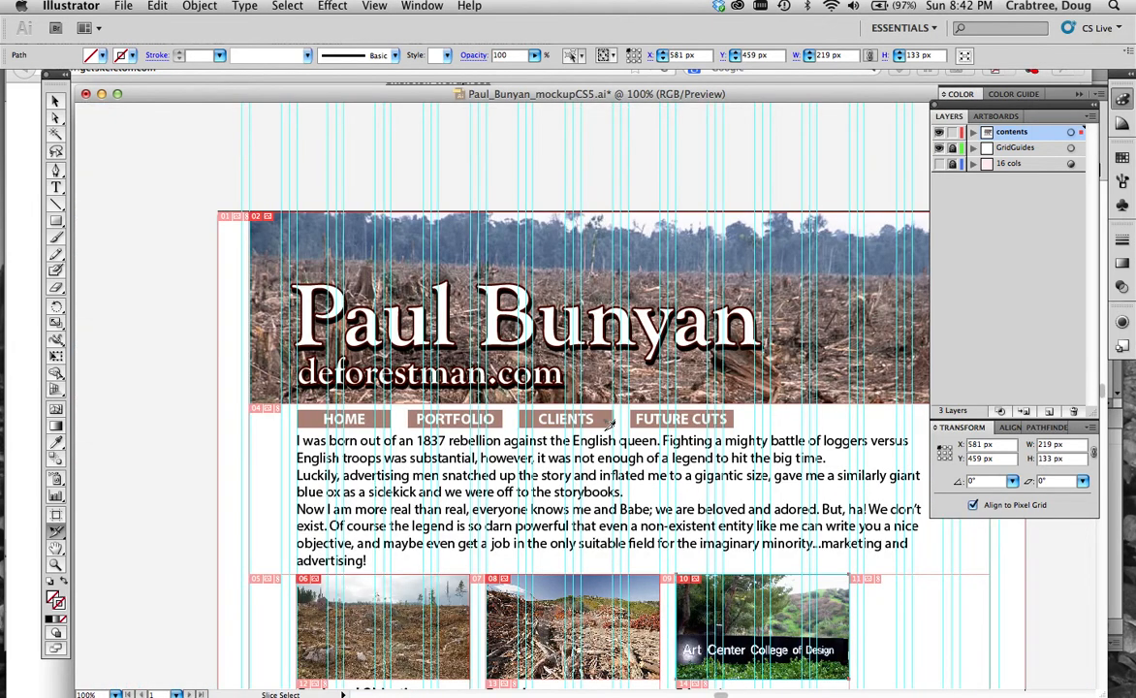
pyautogui.click(565, 349)
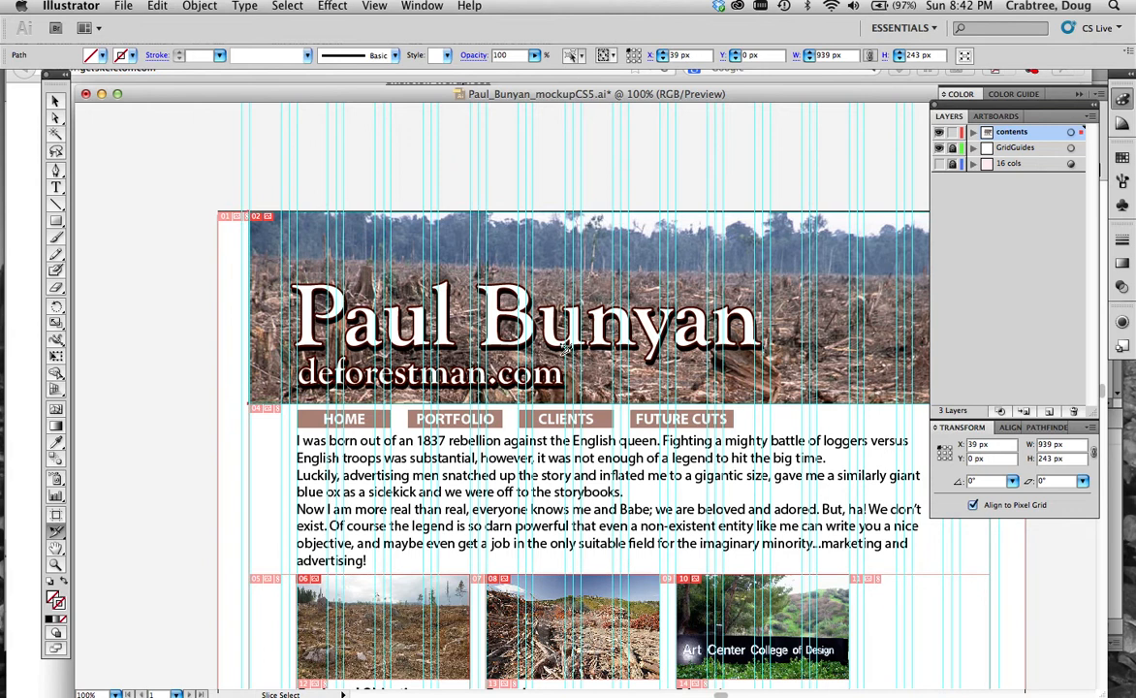
pyautogui.click(156, 7)
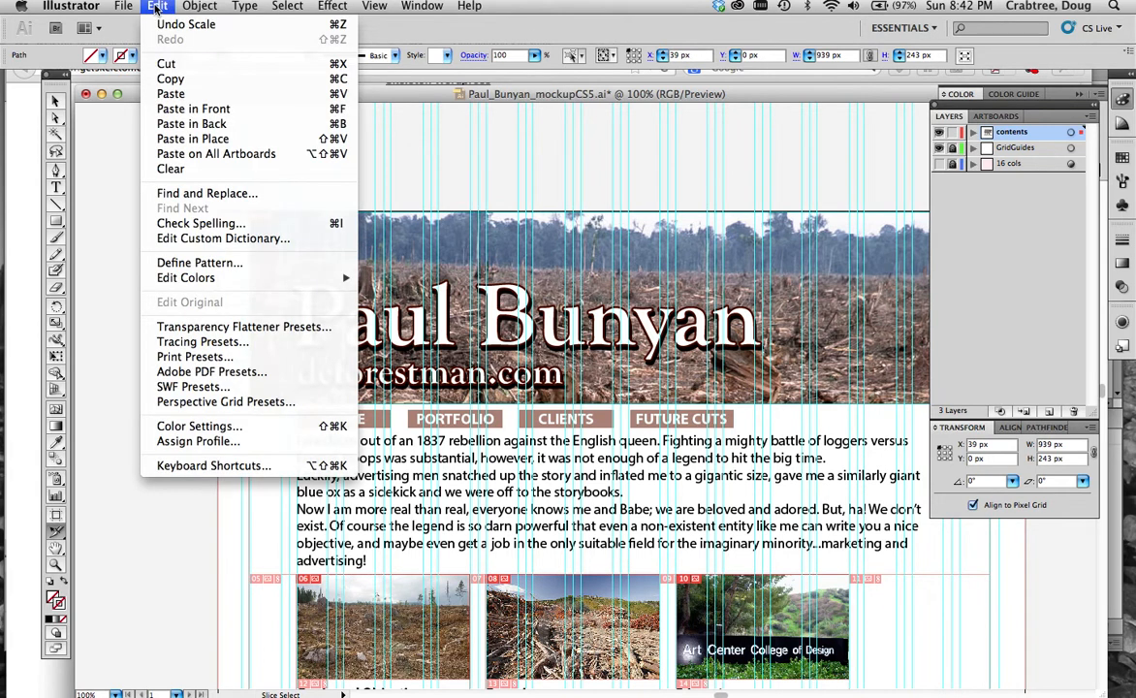
pyautogui.moveTo(123, 6)
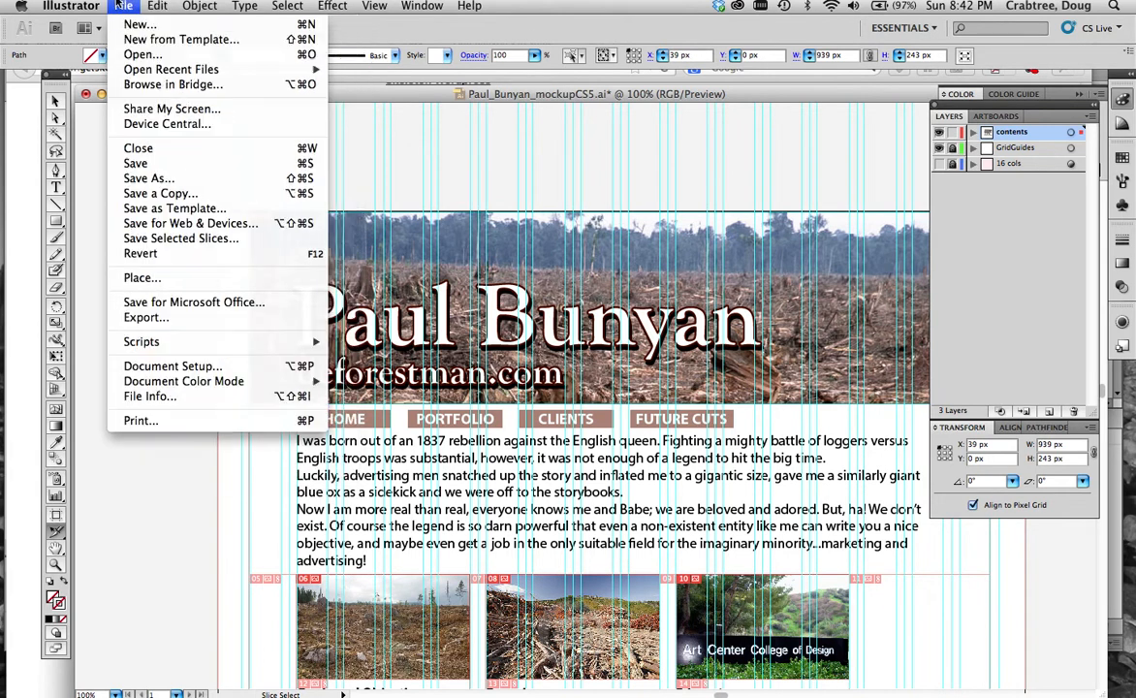
pyautogui.click(154, 223)
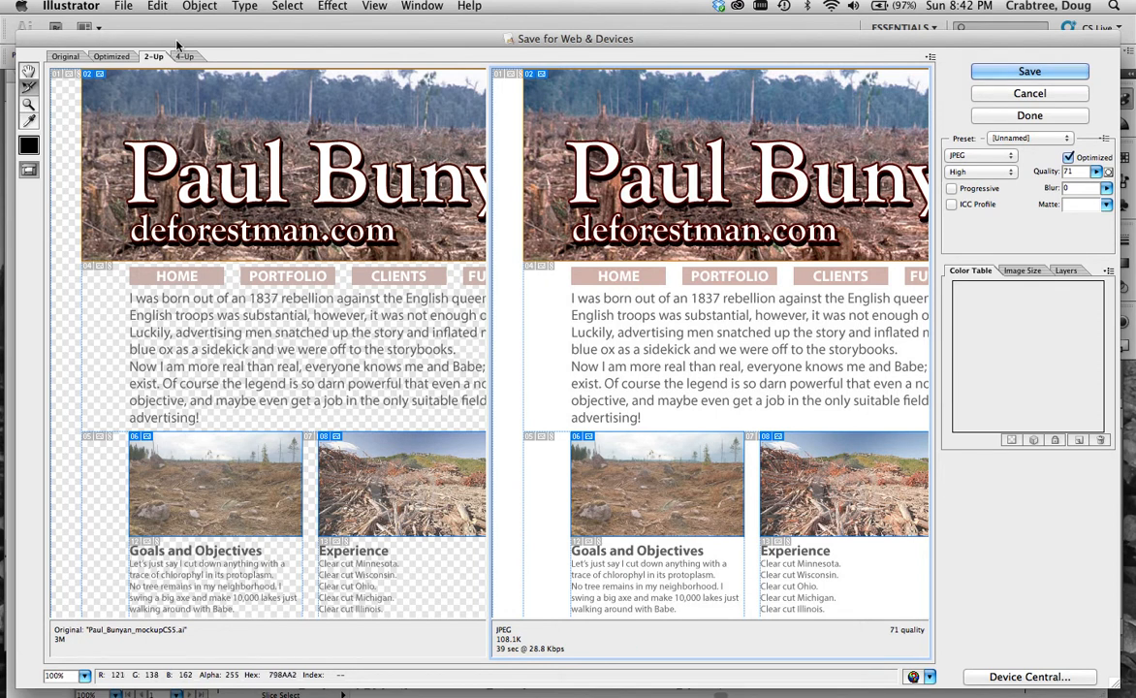
# Compare the optimized and original previews, and examine the header side by side in 2-Up at 300% zoom.
pyautogui.click(112, 57)
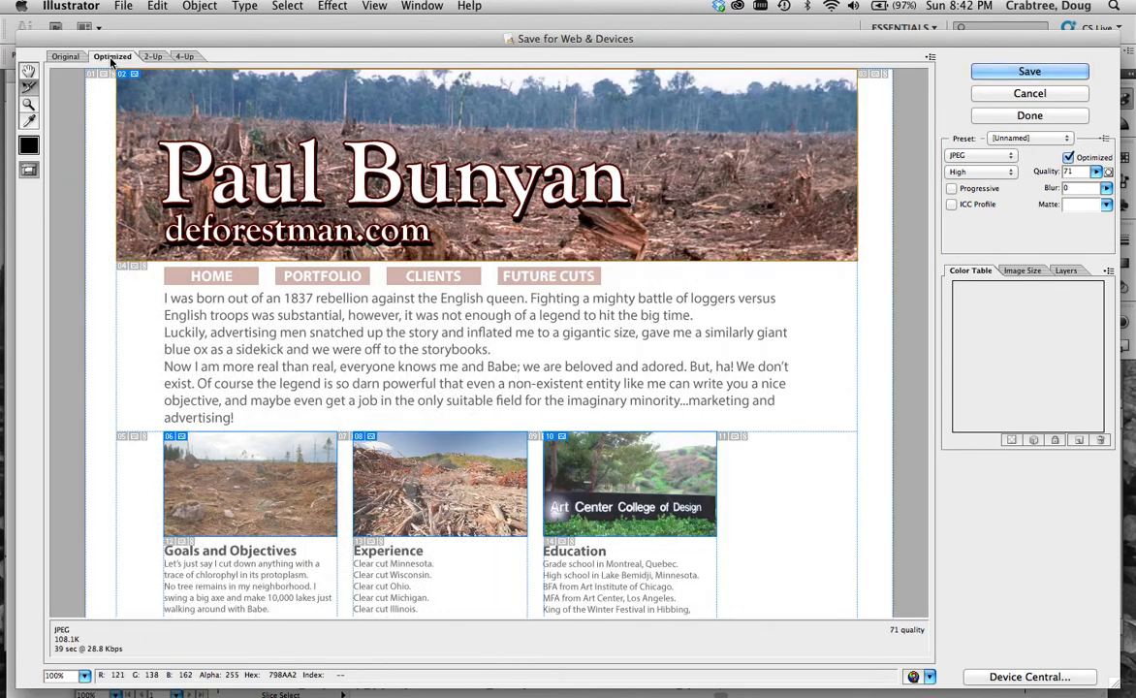
pyautogui.click(65, 57)
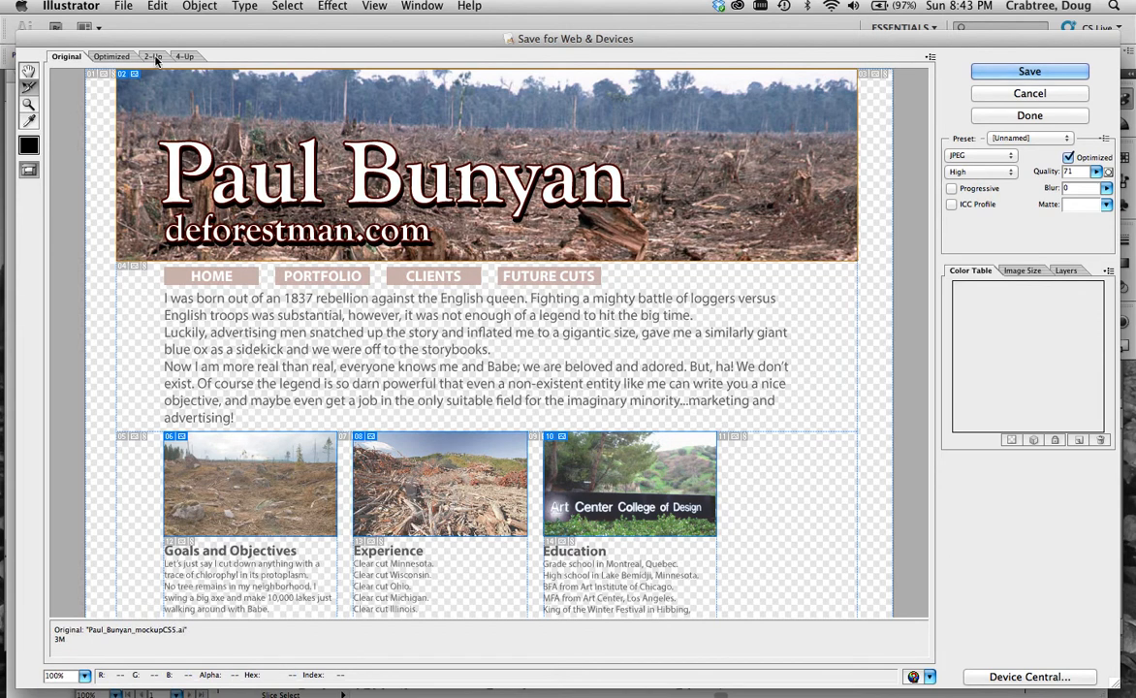
pyautogui.click(152, 57)
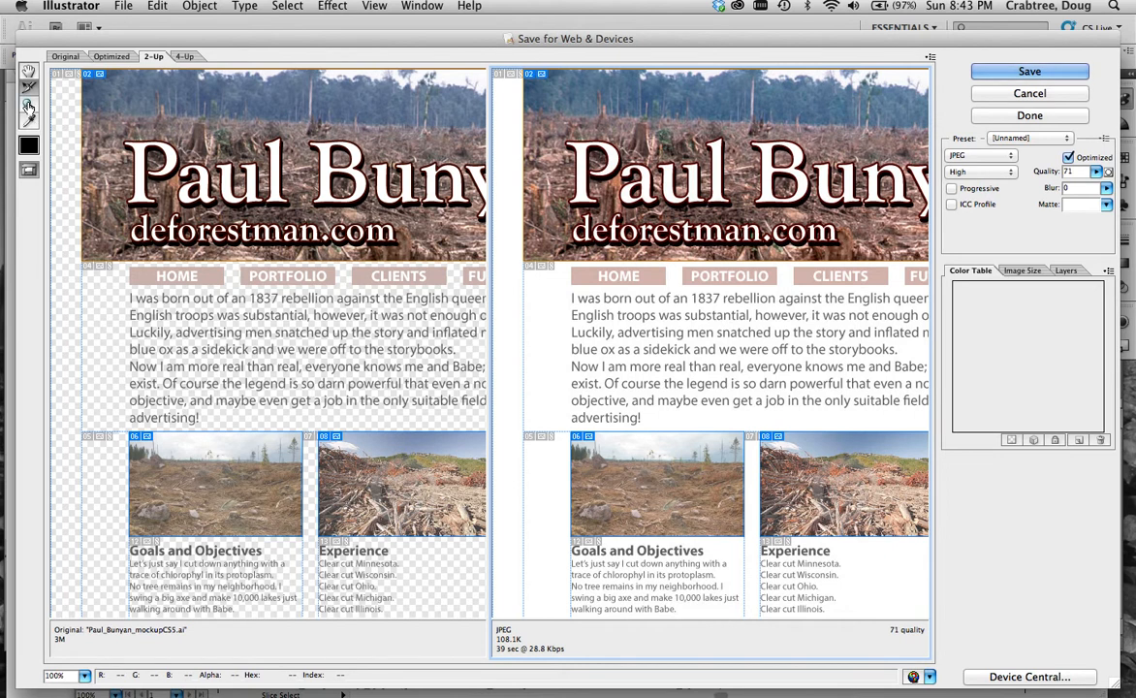
pyautogui.click(560, 198)
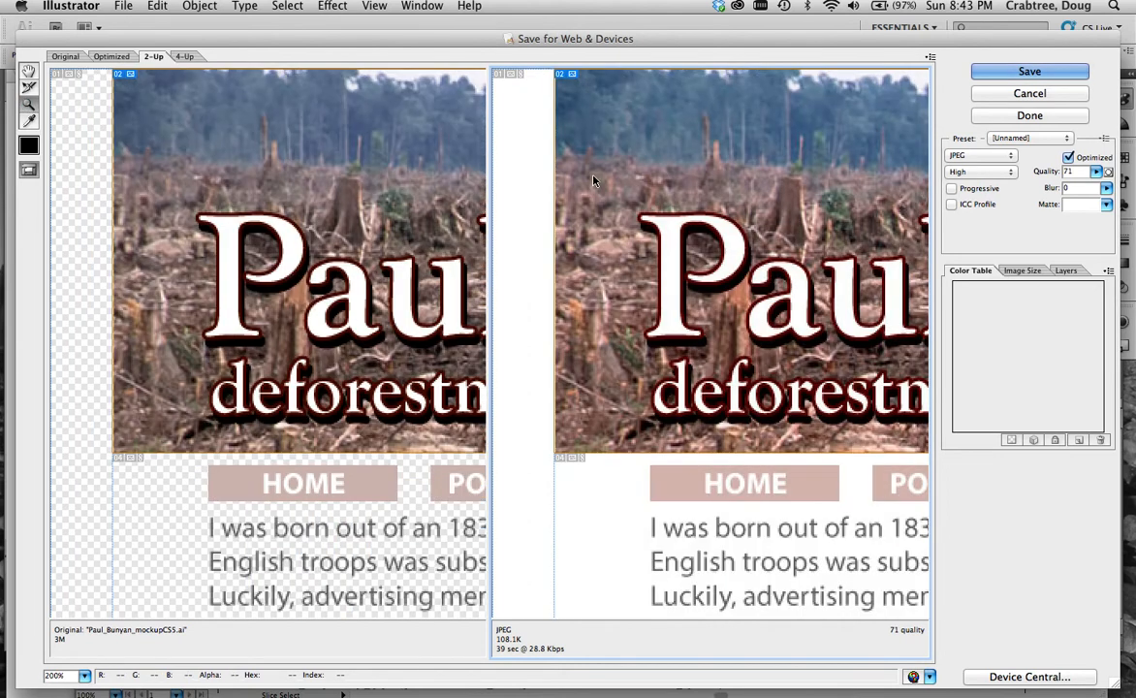
pyautogui.click(675, 323)
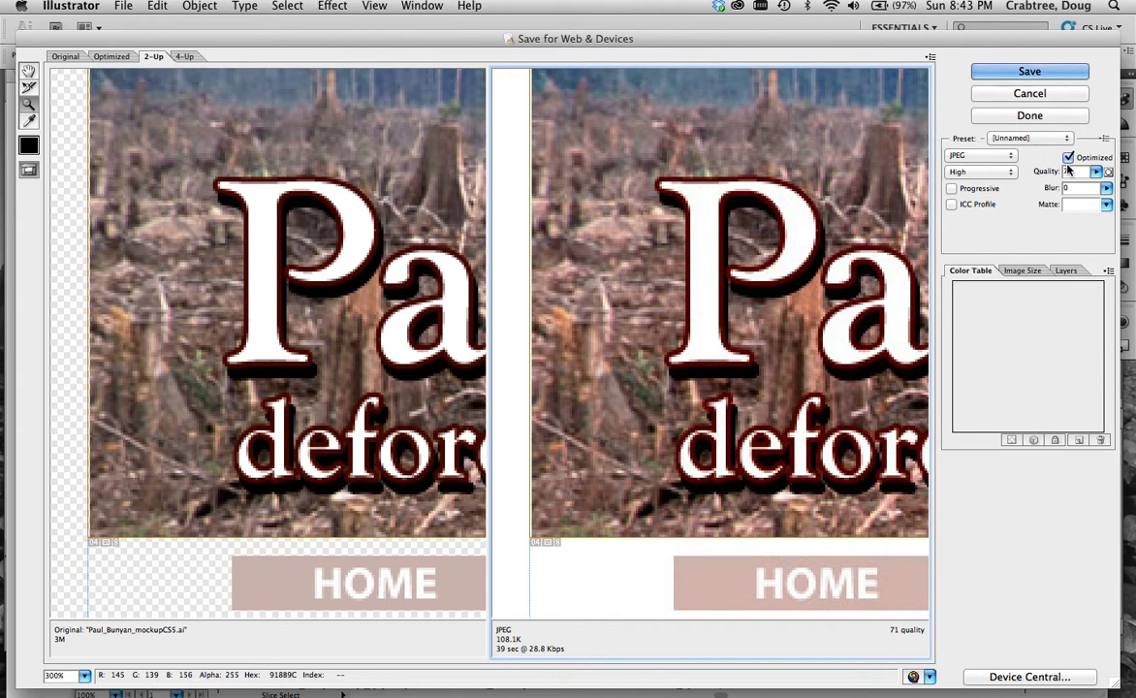
# Try the header slice as a GIF with 256, 16 and 8 colors, and return it to JPEG.
pyautogui.click(981, 156)
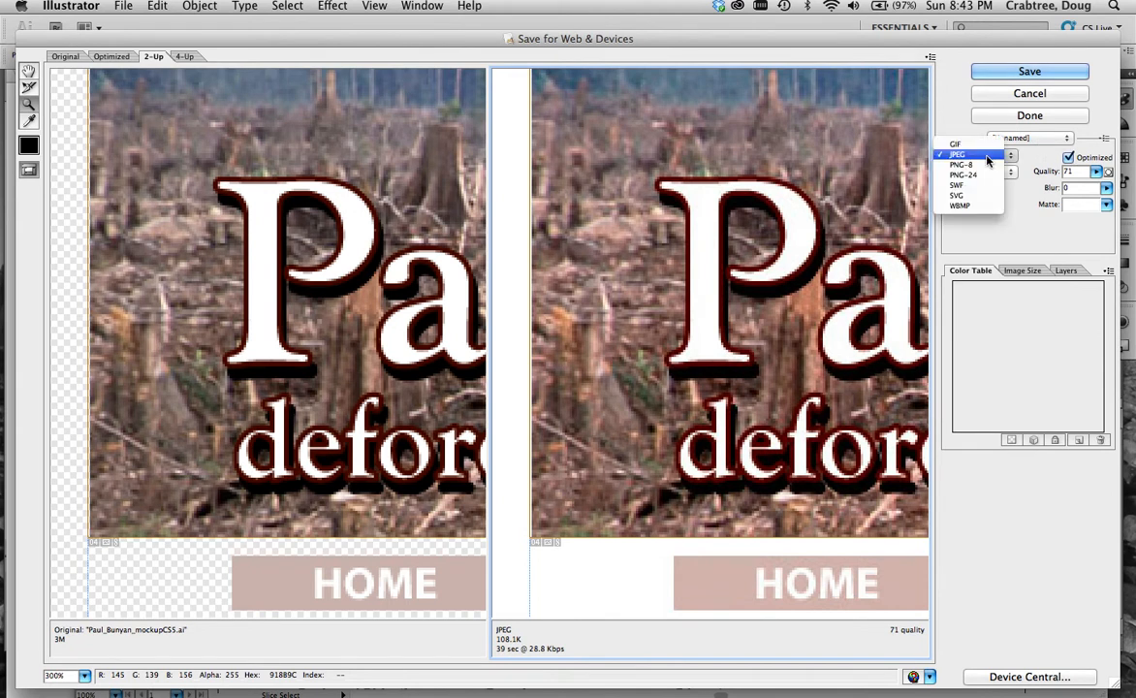
pyautogui.click(955, 144)
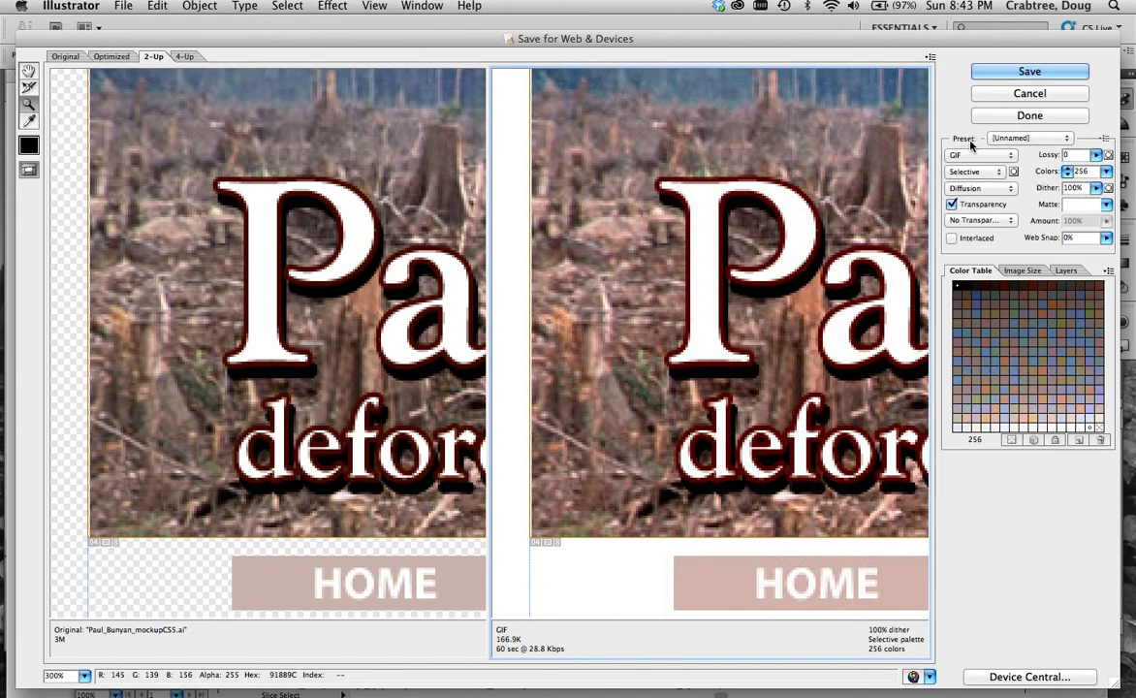
pyautogui.click(1107, 173)
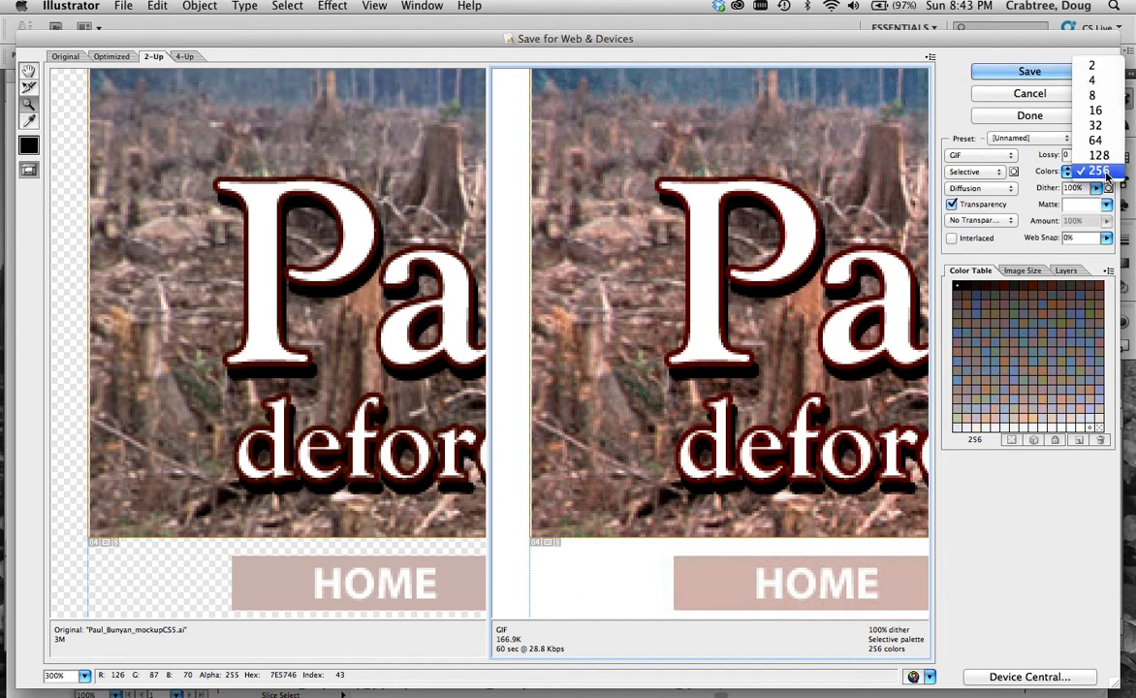
pyautogui.click(1099, 112)
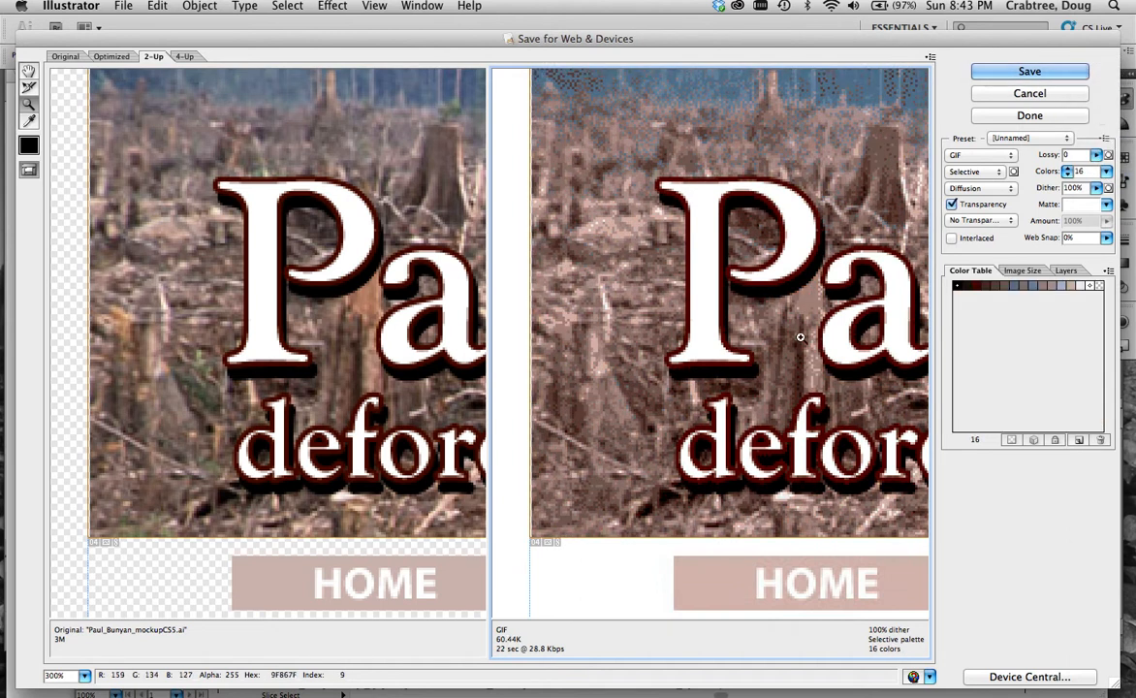
pyautogui.click(748, 407)
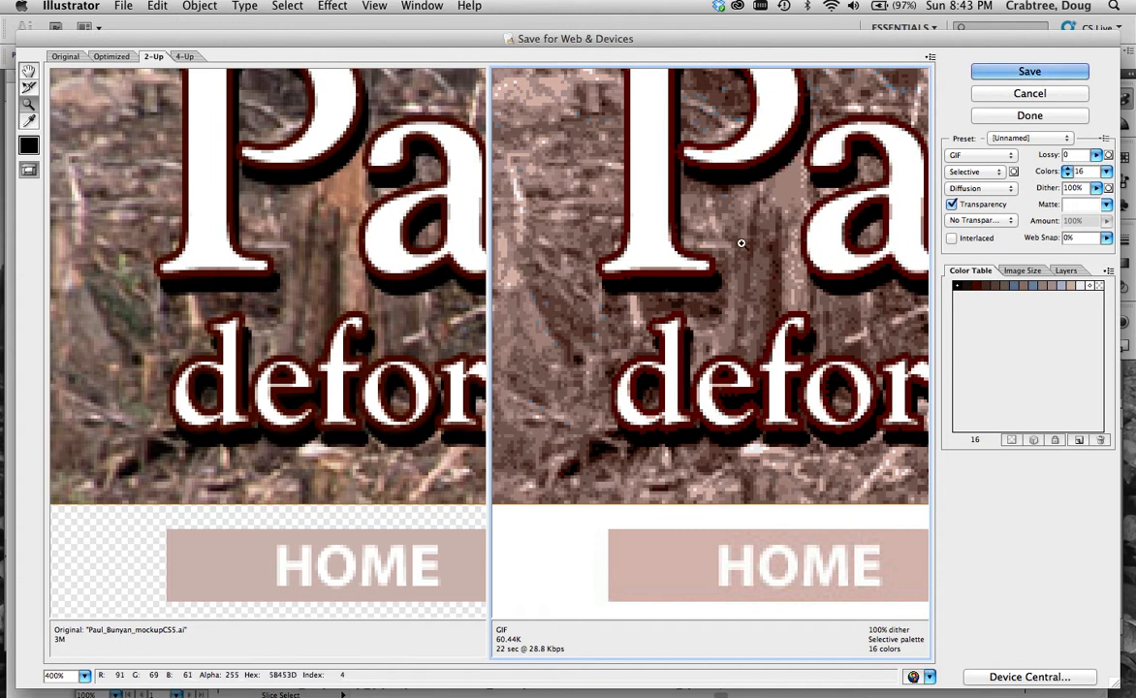
pyautogui.click(1106, 170)
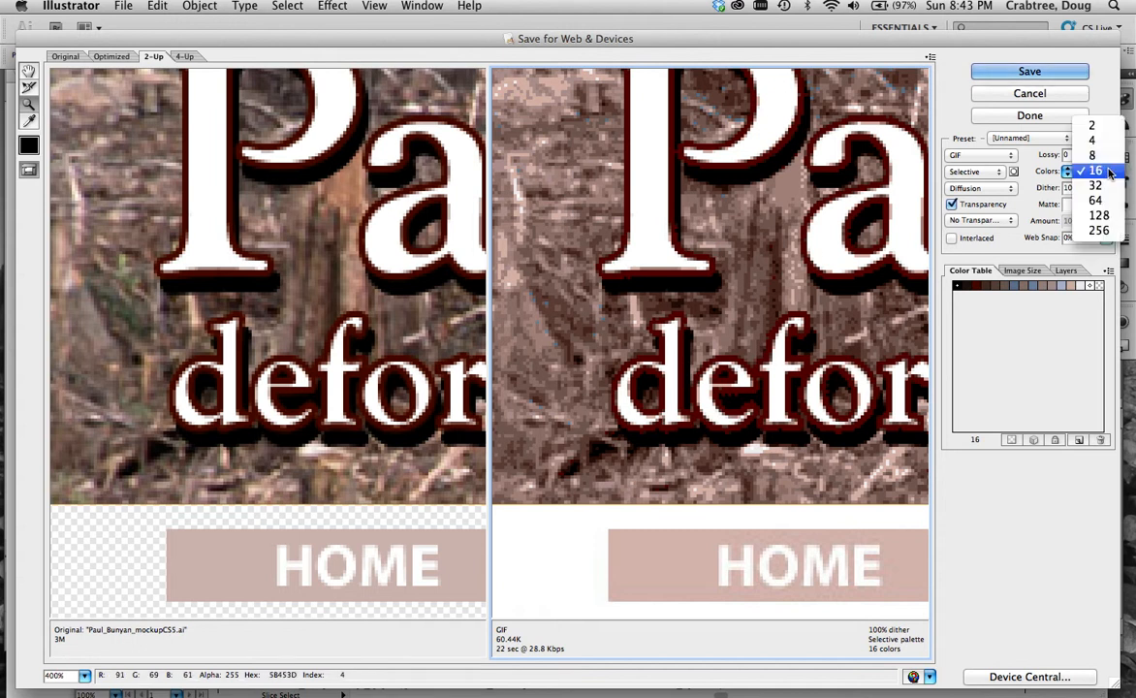
pyautogui.click(1095, 155)
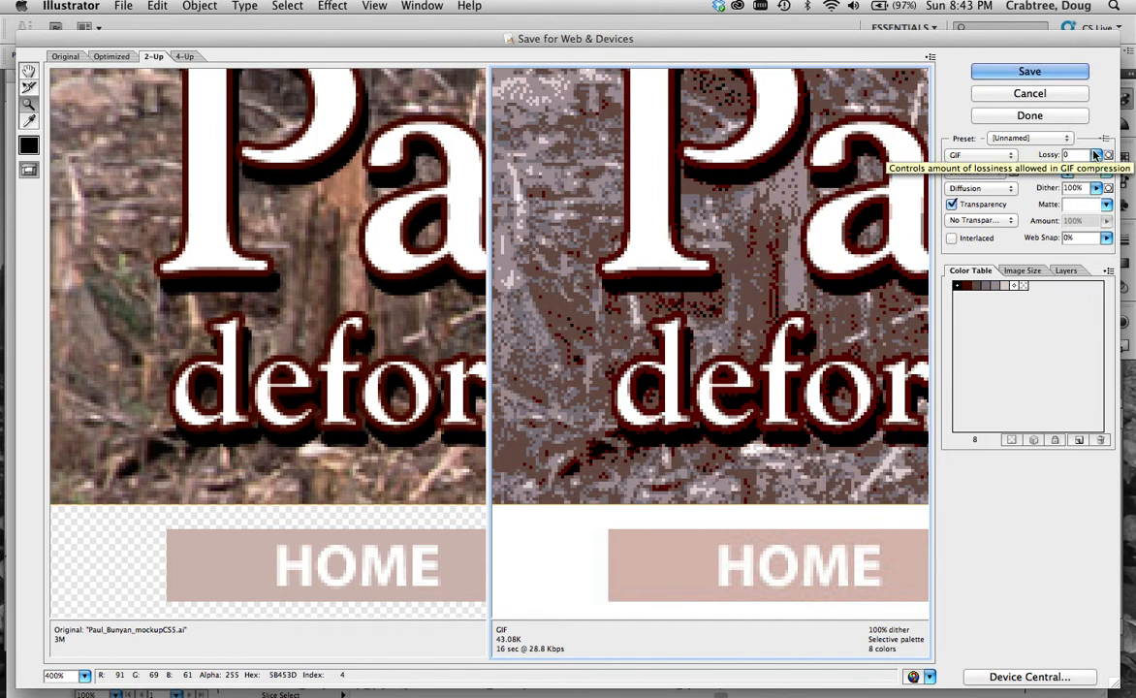
pyautogui.click(960, 158)
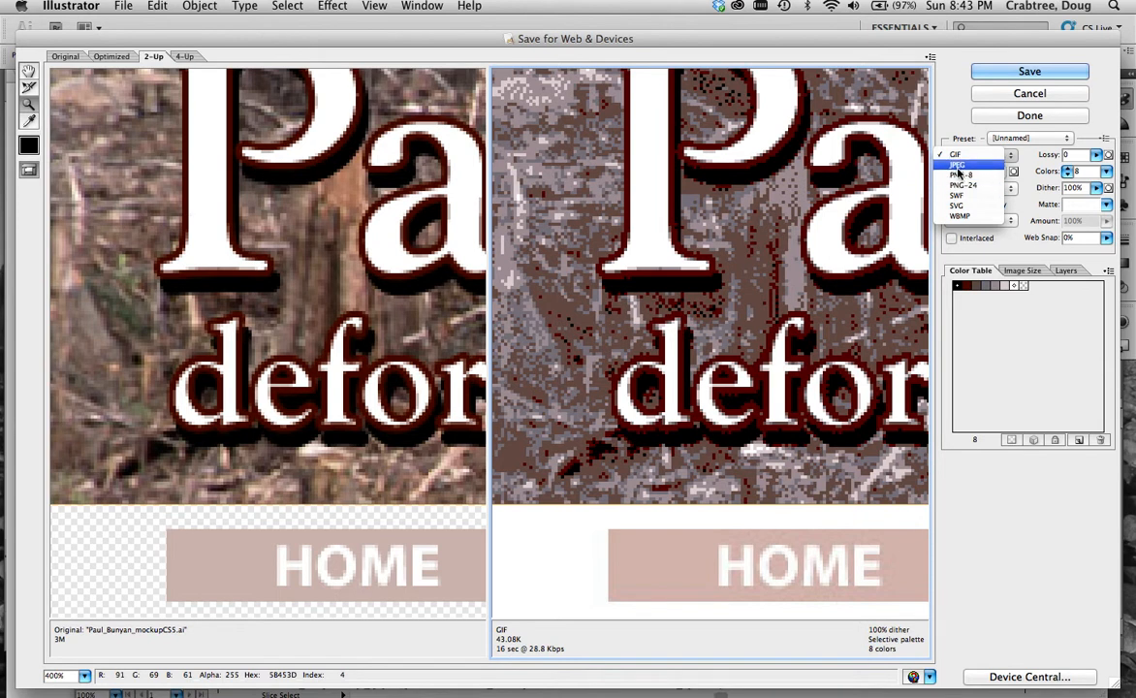
pyautogui.click(958, 167)
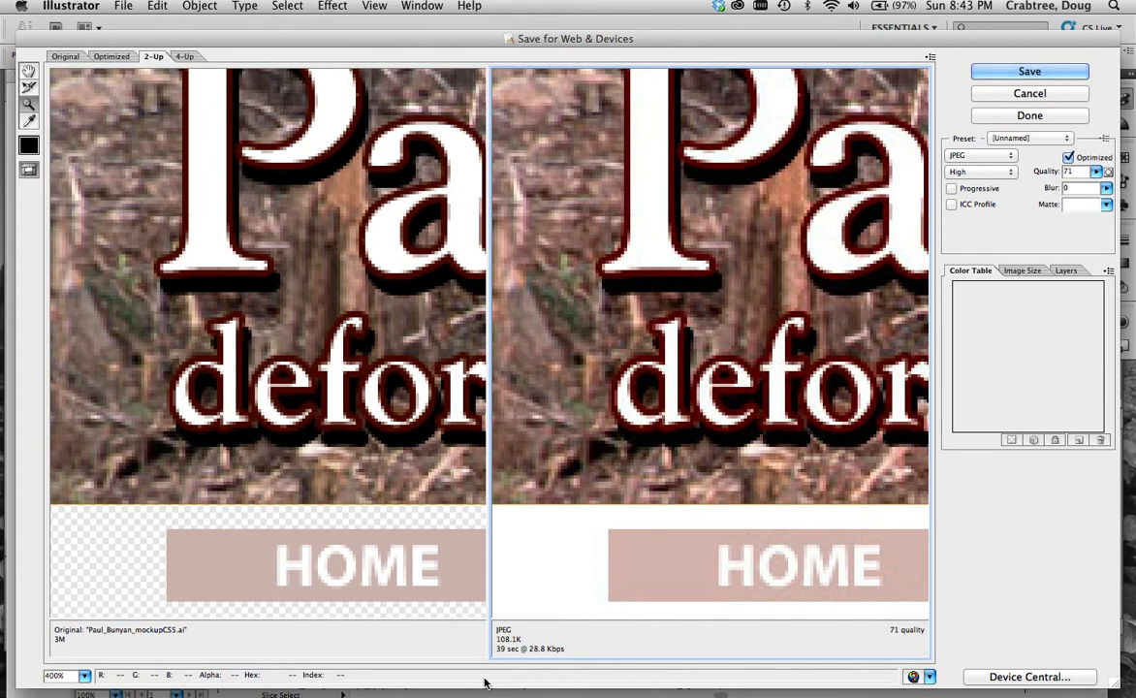
# Try JPEG quality values of 13, 51, 79 and 37 on the header slice, comparing each with the original.
pyautogui.click(1100, 173)
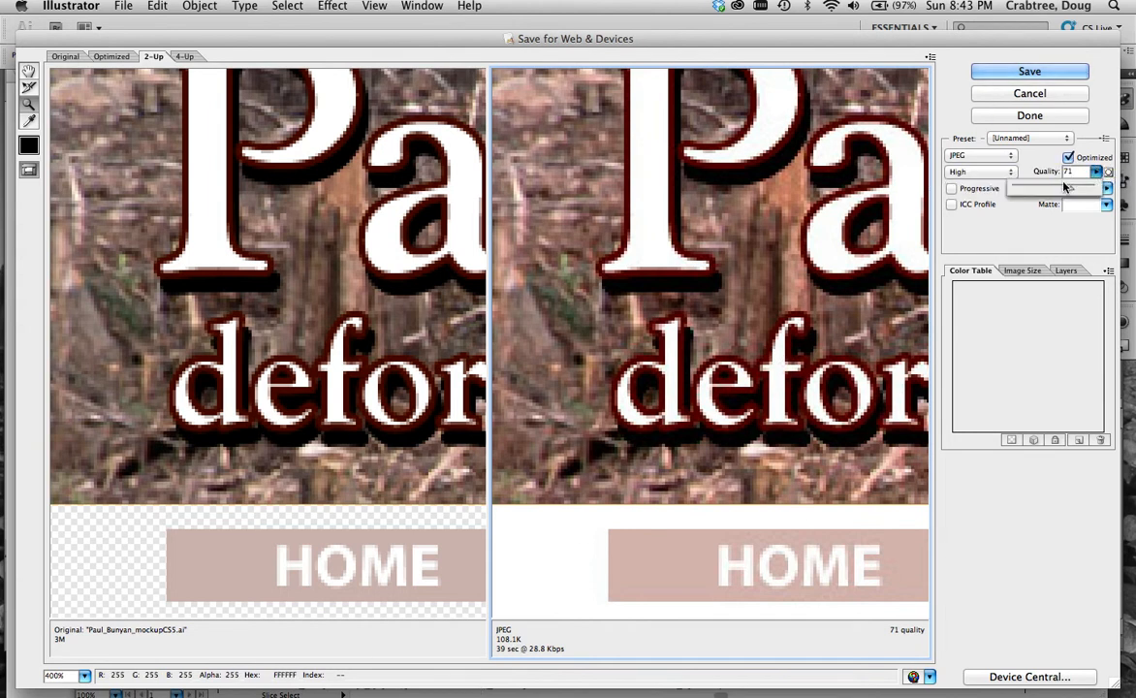
pyautogui.moveTo(1068, 190); pyautogui.dragTo(1024, 191)
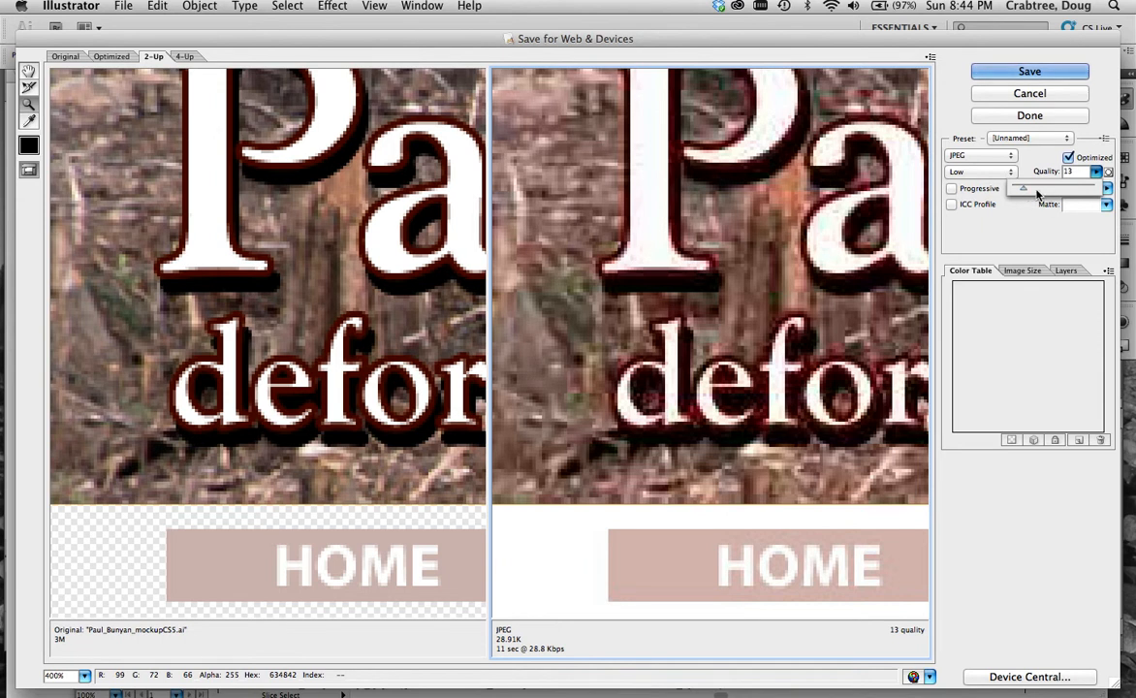
pyautogui.moveTo(1022, 187); pyautogui.dragTo(1057, 188)
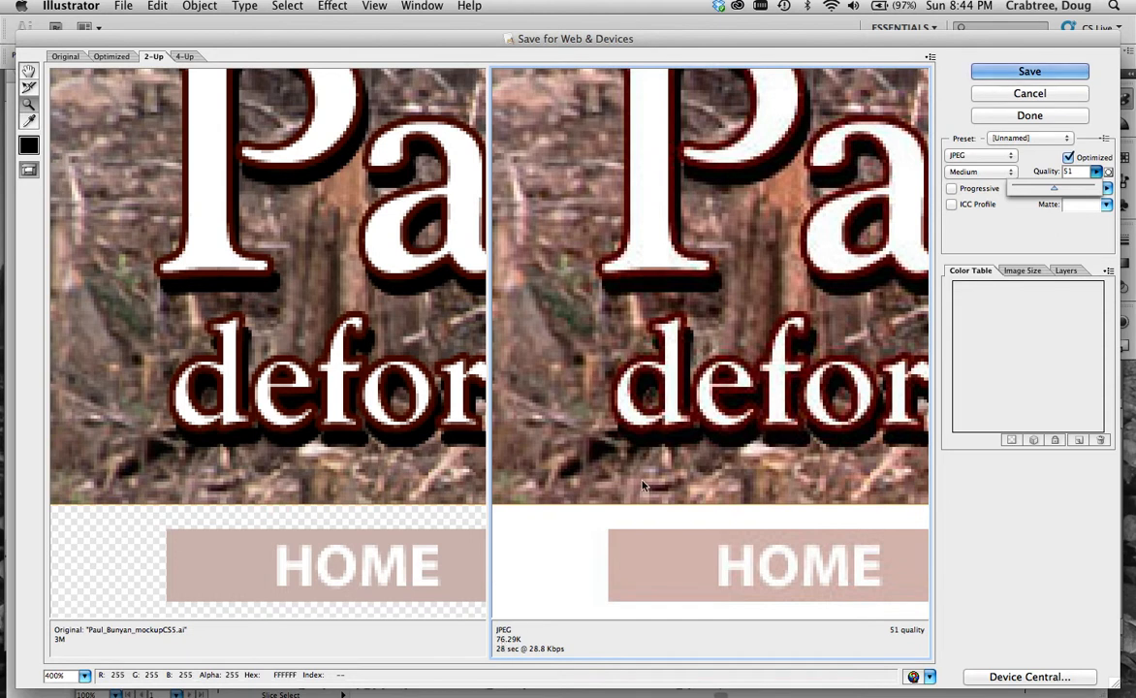
pyautogui.moveTo(1054, 188); pyautogui.dragTo(1078, 188)
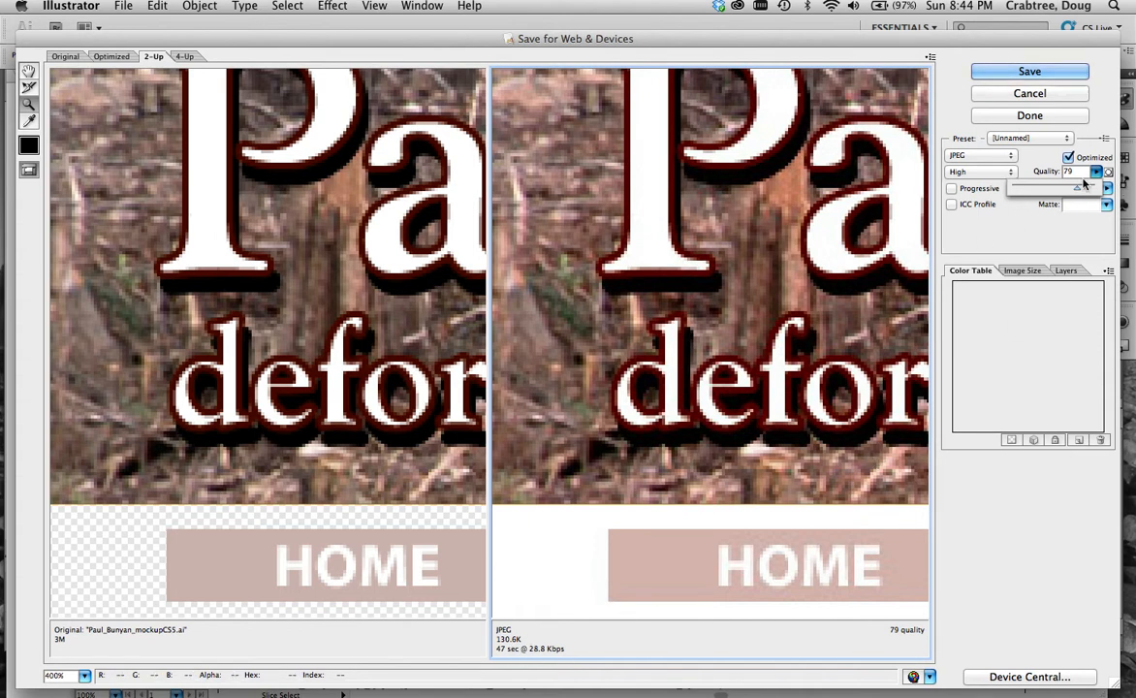
pyautogui.moveTo(1083, 186); pyautogui.dragTo(1042, 191)
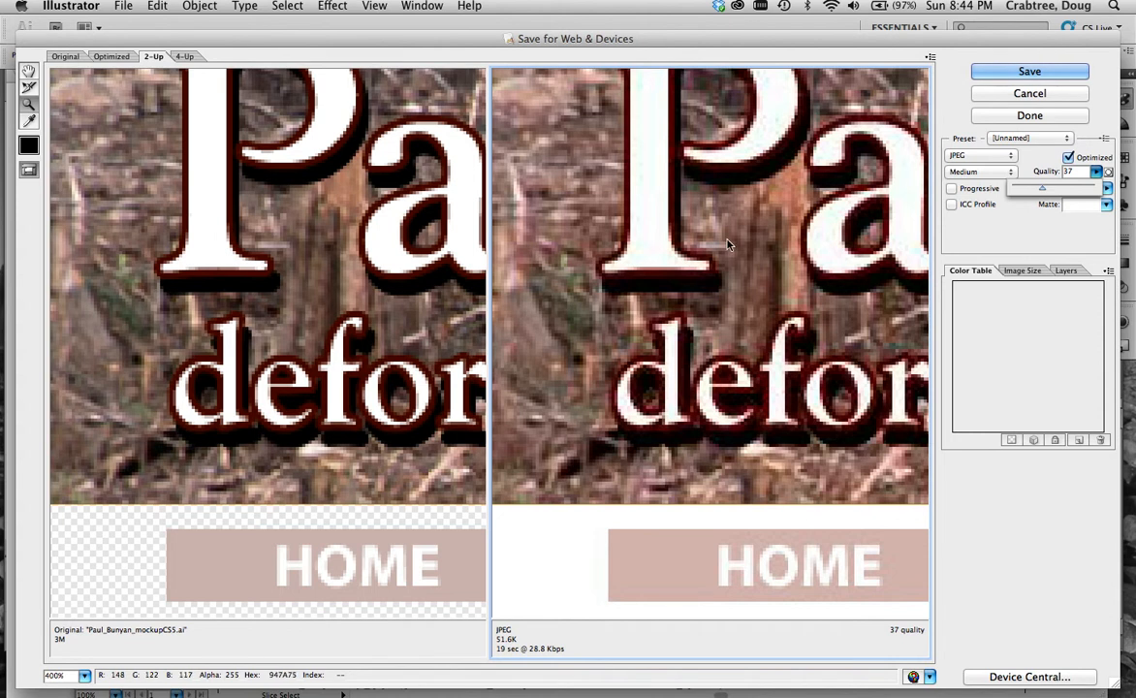
# Set the header slice's JPEG quality to 60.
pyautogui.moveTo(1056, 190); pyautogui.dragTo(1046, 194)
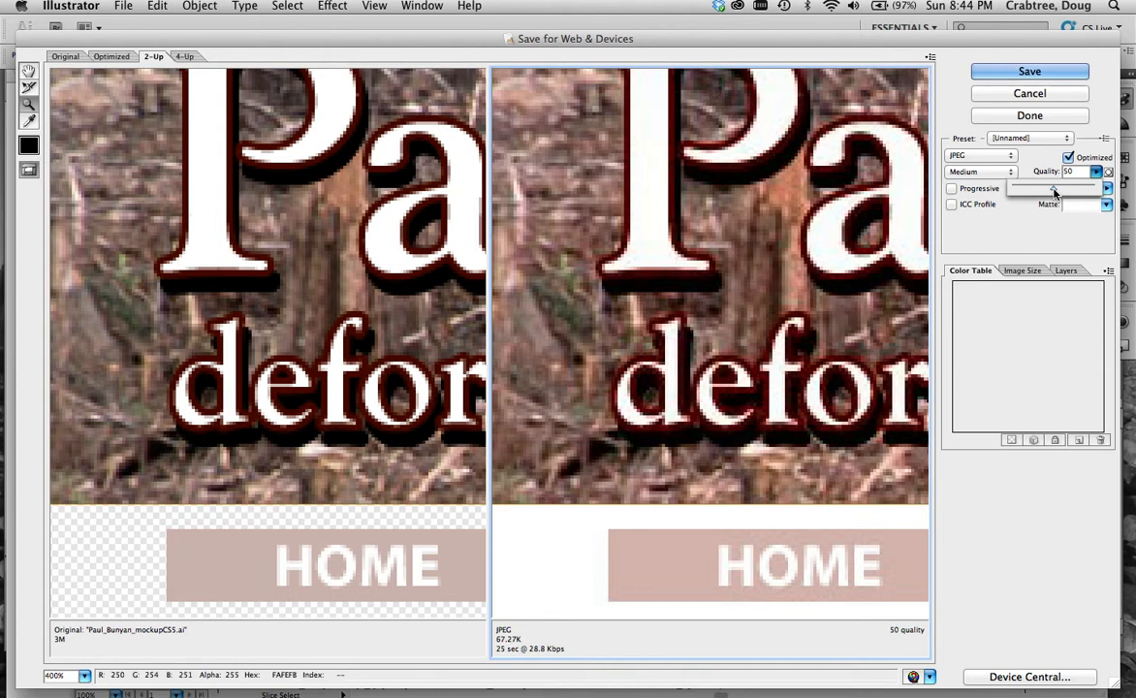
pyautogui.moveTo(1055, 193); pyautogui.dragTo(1058, 194)
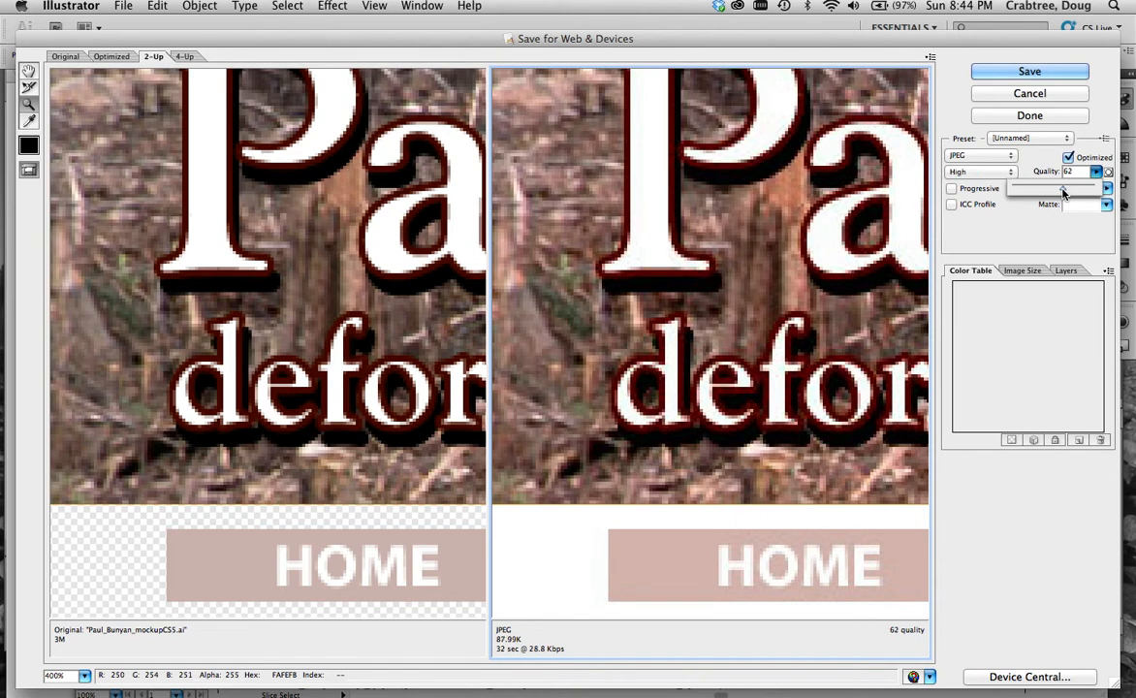
pyautogui.moveTo(1061, 193); pyautogui.dragTo(1063, 191)
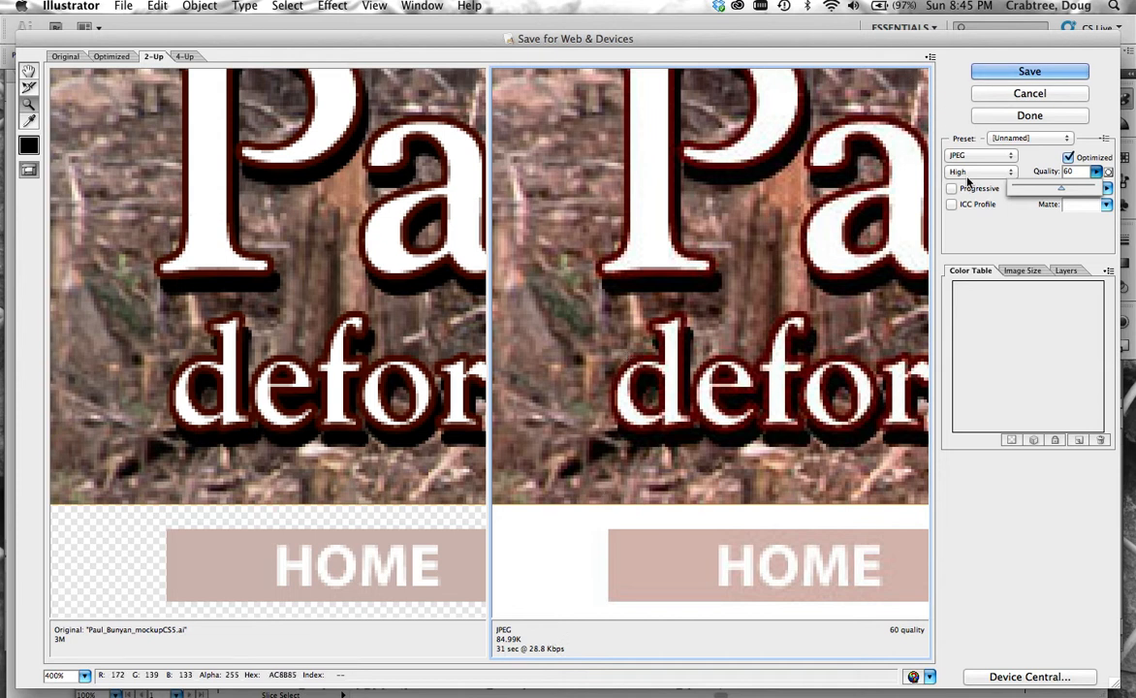
pyautogui.click(1005, 242)
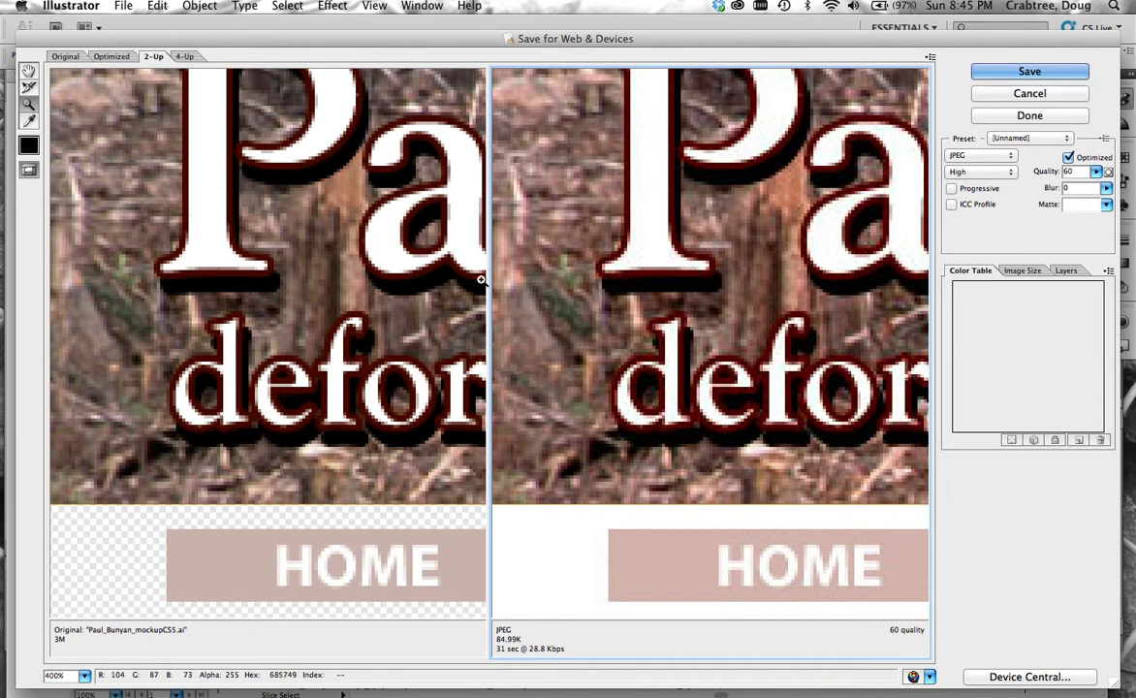
# Check the individual optimization settings of the Education, Experience and header slices with the whole page in view.
pyautogui.press('alt')
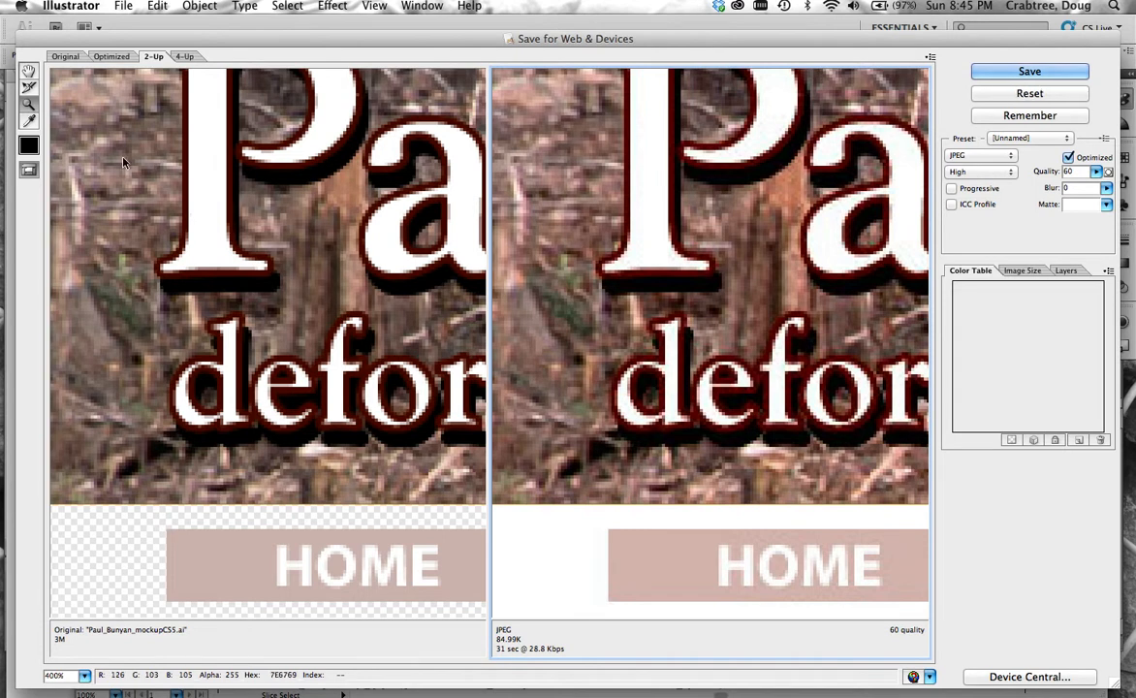
pyautogui.keyDown('alt'); pyautogui.click(652, 240); pyautogui.keyUp('alt')
pyautogui.keyDown('alt'); pyautogui.click(721, 284); pyautogui.keyUp('alt')
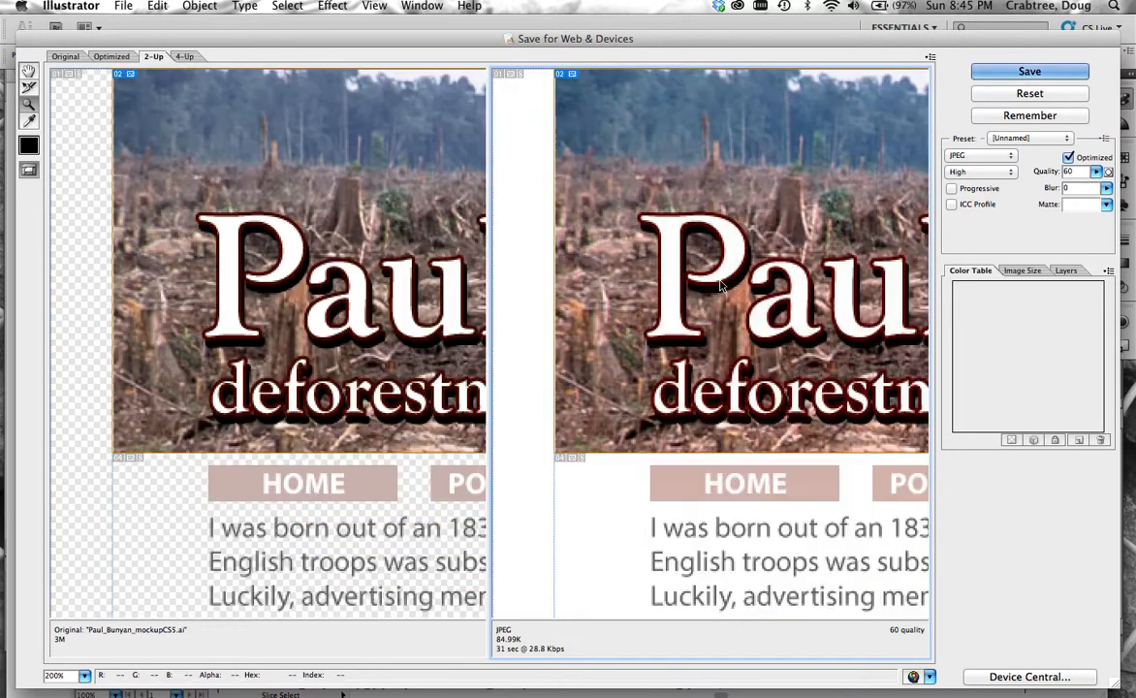
pyautogui.keyDown('alt'); pyautogui.click(721, 285); pyautogui.keyUp('alt')
pyautogui.keyDown('alt'); pyautogui.click(720, 284); pyautogui.keyUp('alt')
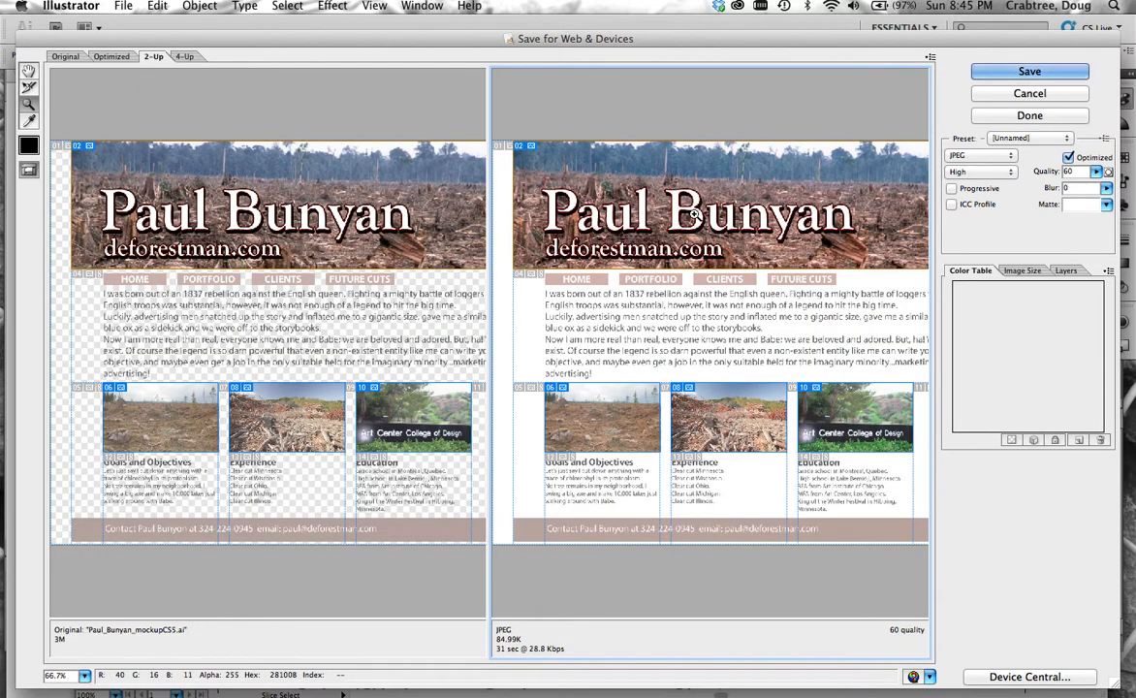
pyautogui.click(29, 89)
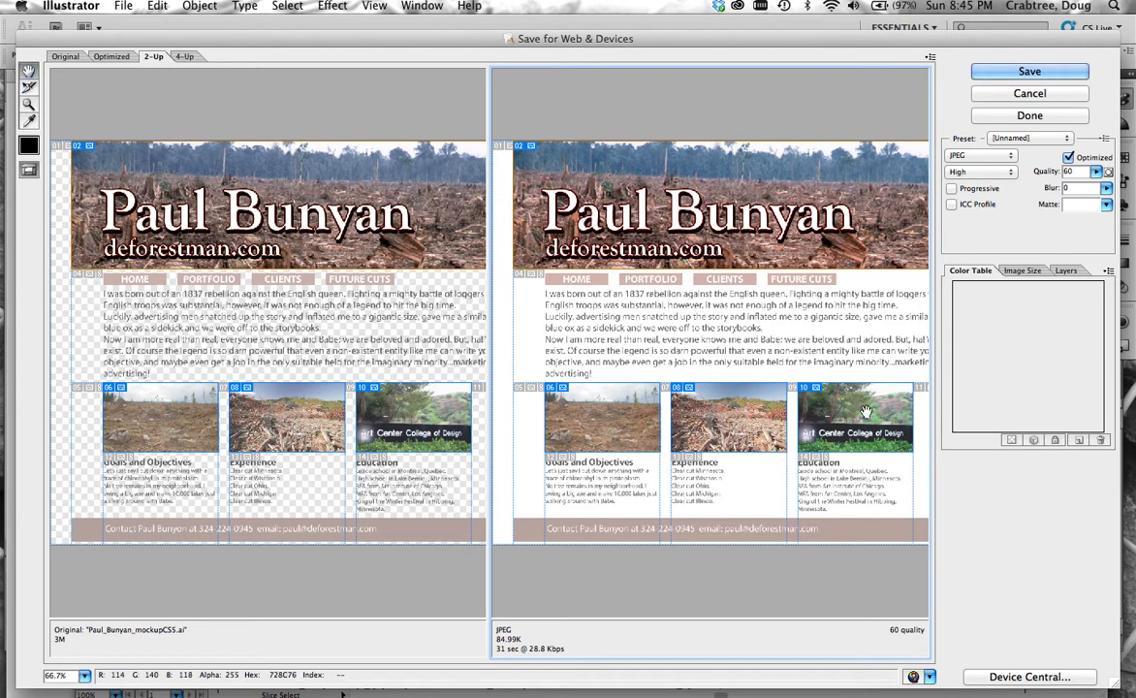
pyautogui.hscroll(1, 859, 414)
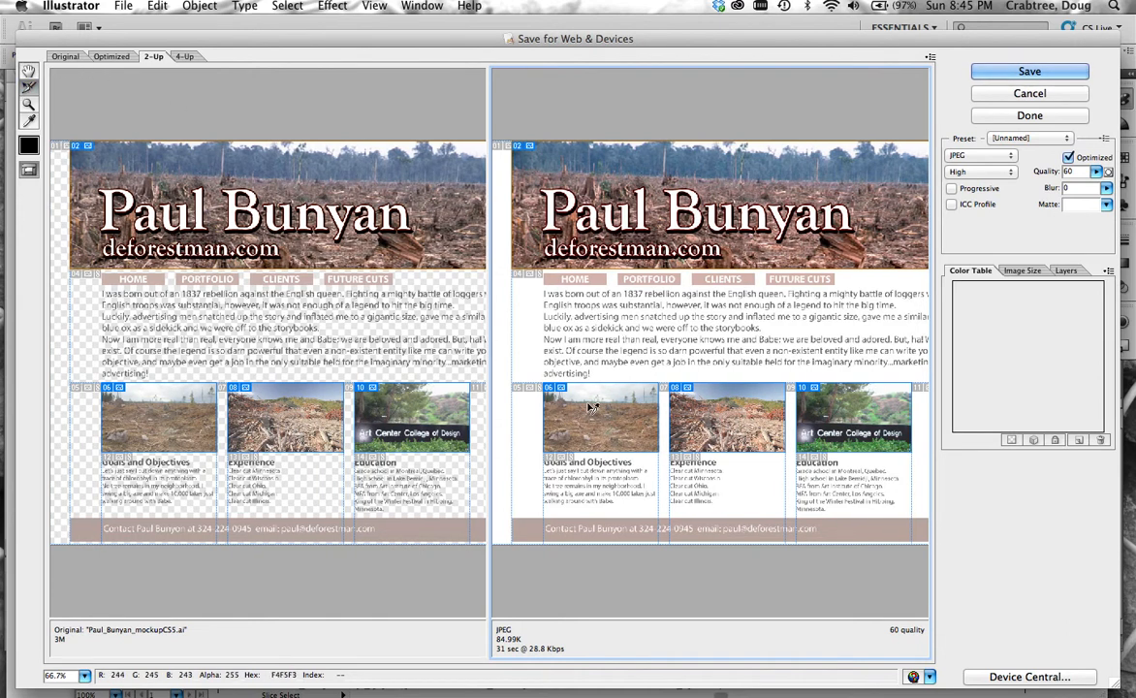
pyautogui.click(841, 422)
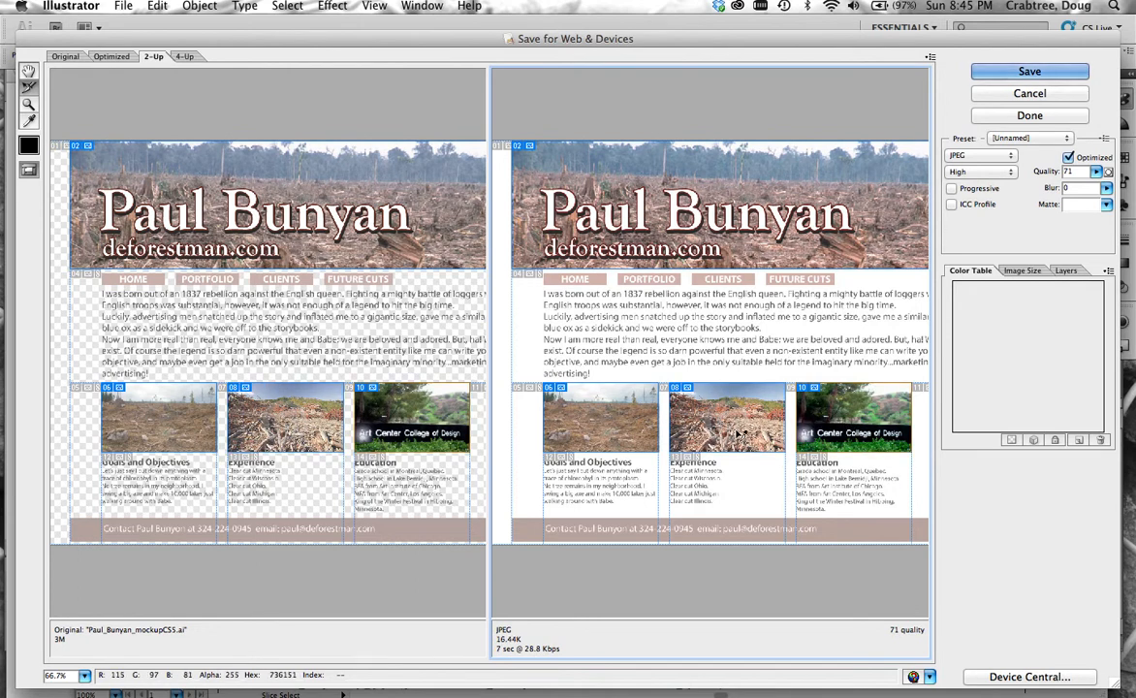
pyautogui.click(734, 434)
pyautogui.click(606, 190)
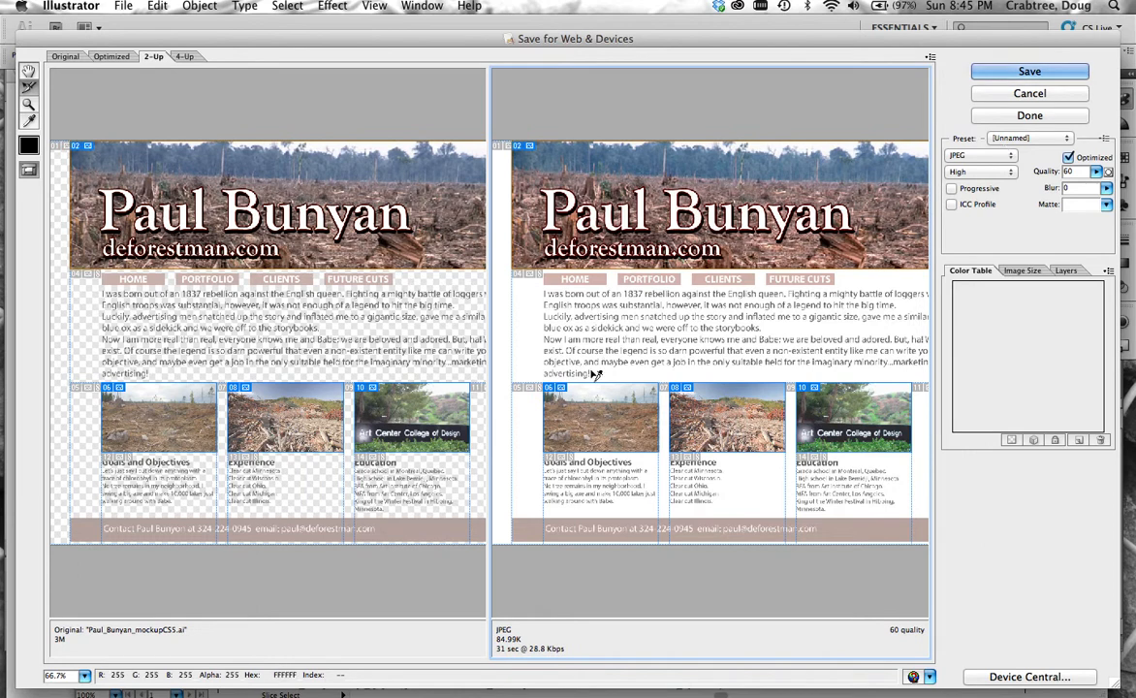
# Set the JPEG quality of the Goals and Objectives image slice to 53.
pyautogui.click(546, 376)
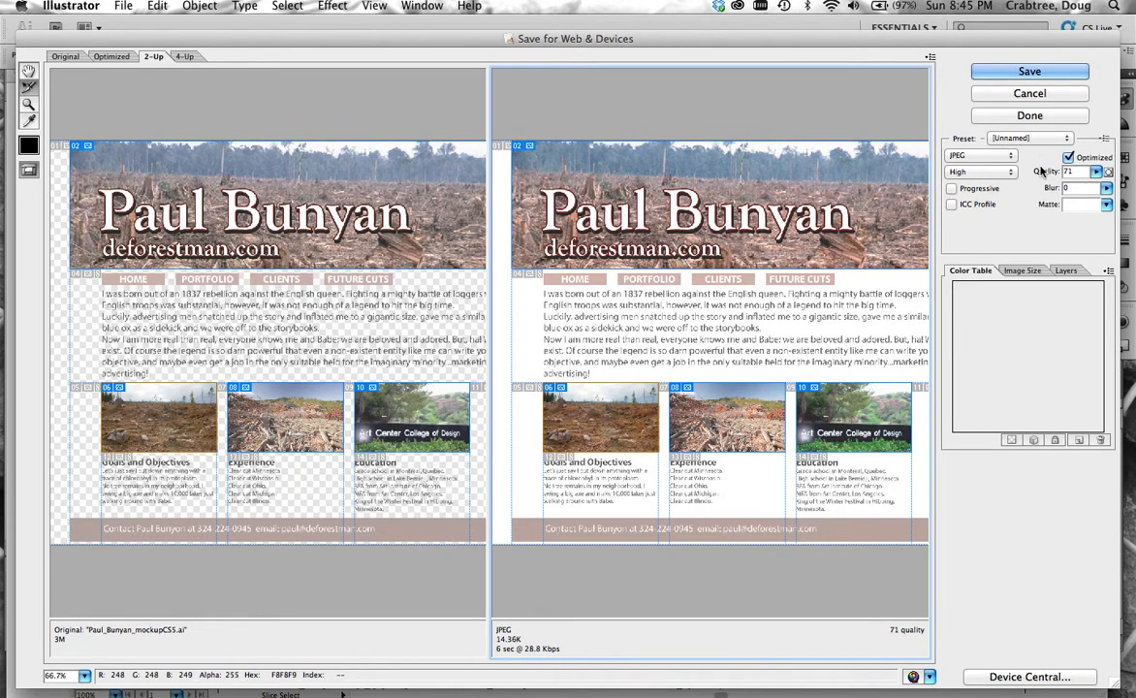
pyautogui.click(1098, 171)
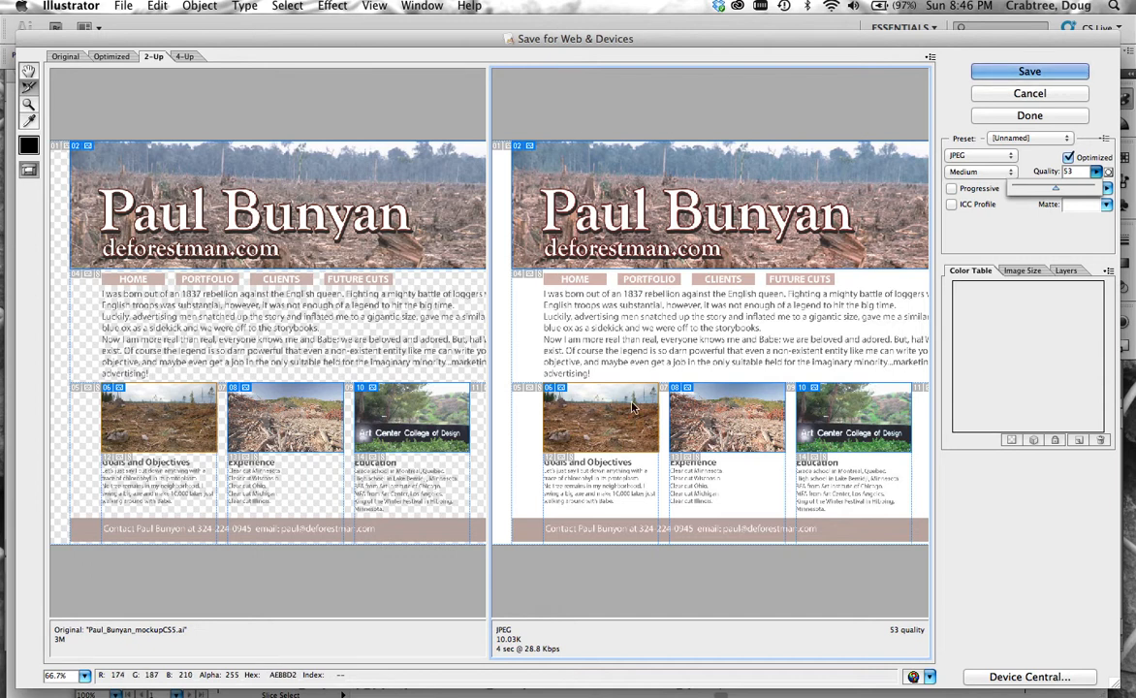
pyautogui.click(716, 418)
# Set the JPEG quality of the Goals and Objectives, Experience and Education image slices together to 48 and check each slice's setting.
pyautogui.keyDown('shift'); pyautogui.click(822, 402); pyautogui.keyUp('shift')
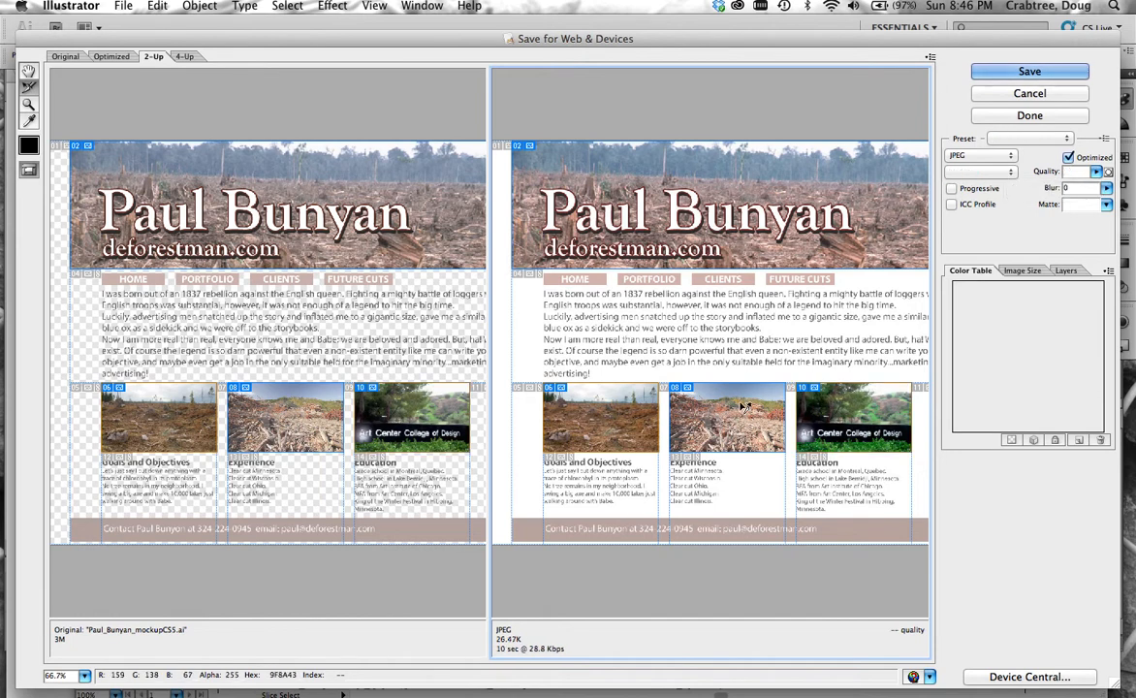
pyautogui.keyDown('shift'); pyautogui.click(737, 411); pyautogui.keyUp('shift')
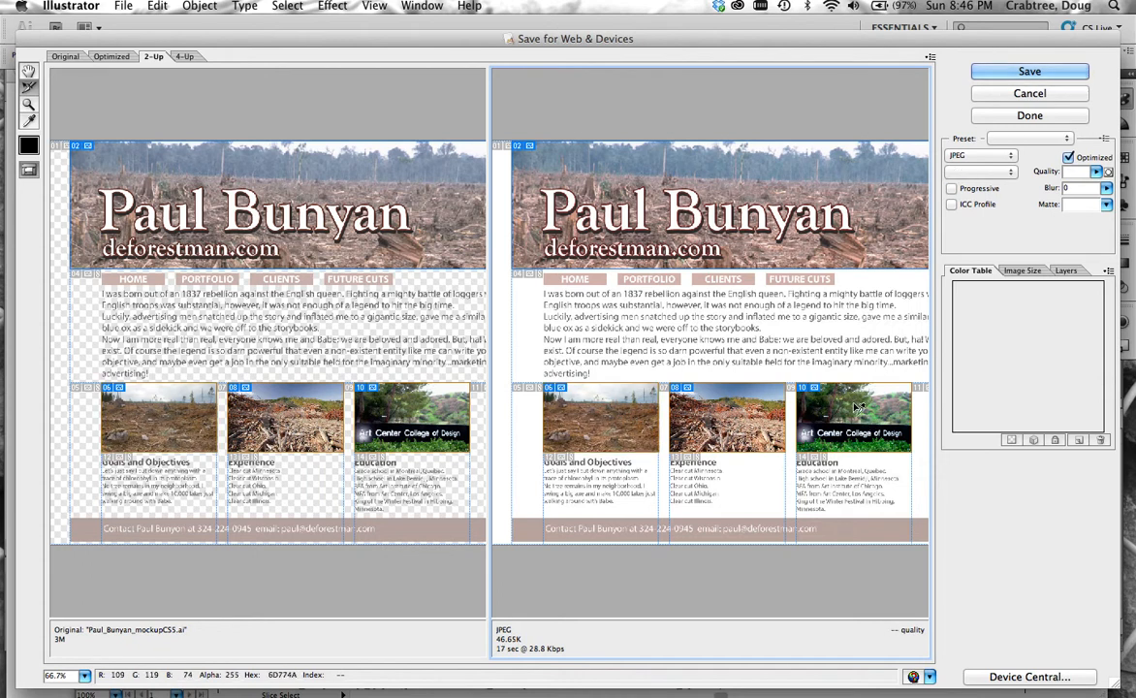
pyautogui.click(1098, 173)
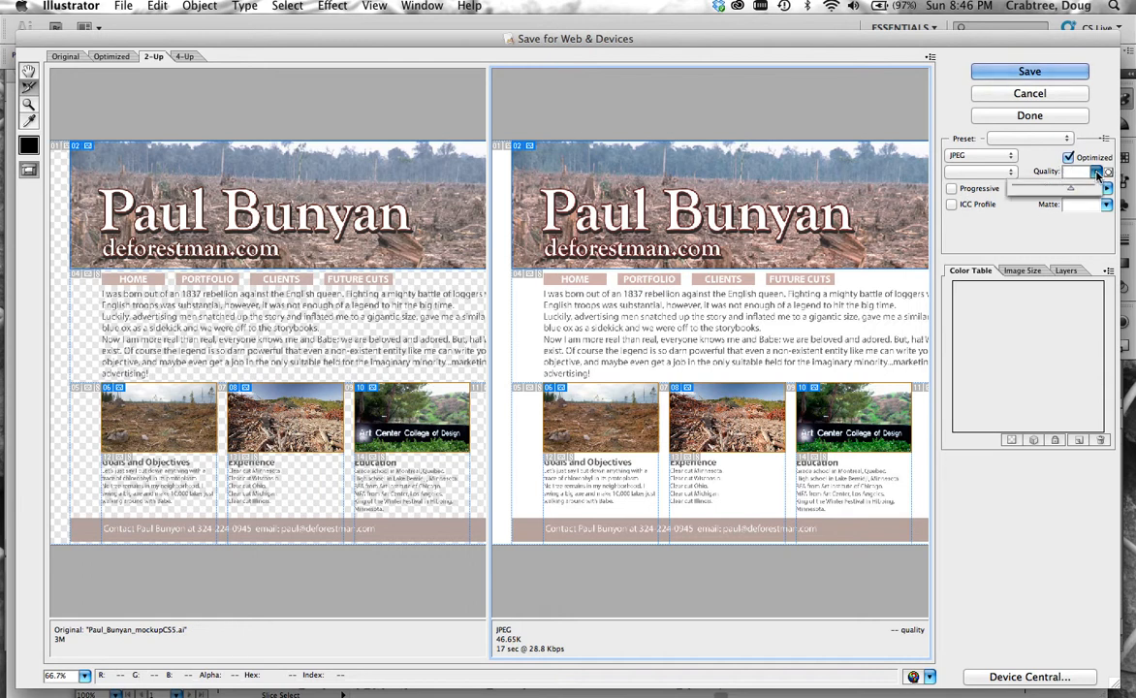
pyautogui.click(1048, 191)
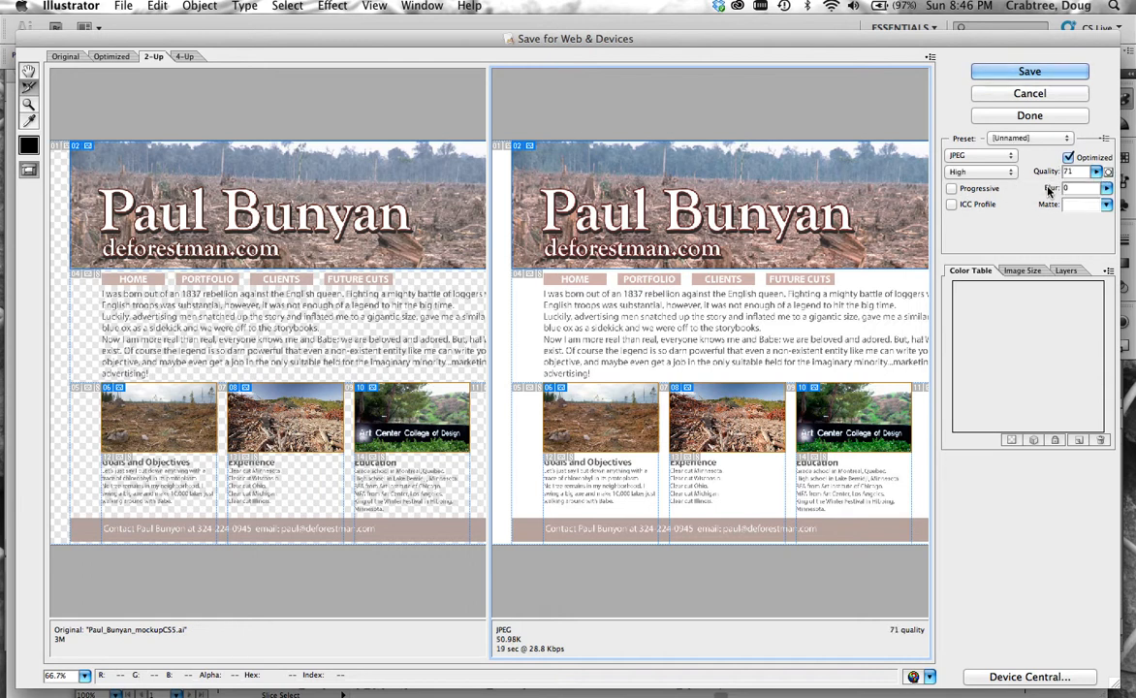
pyautogui.click(1096, 173)
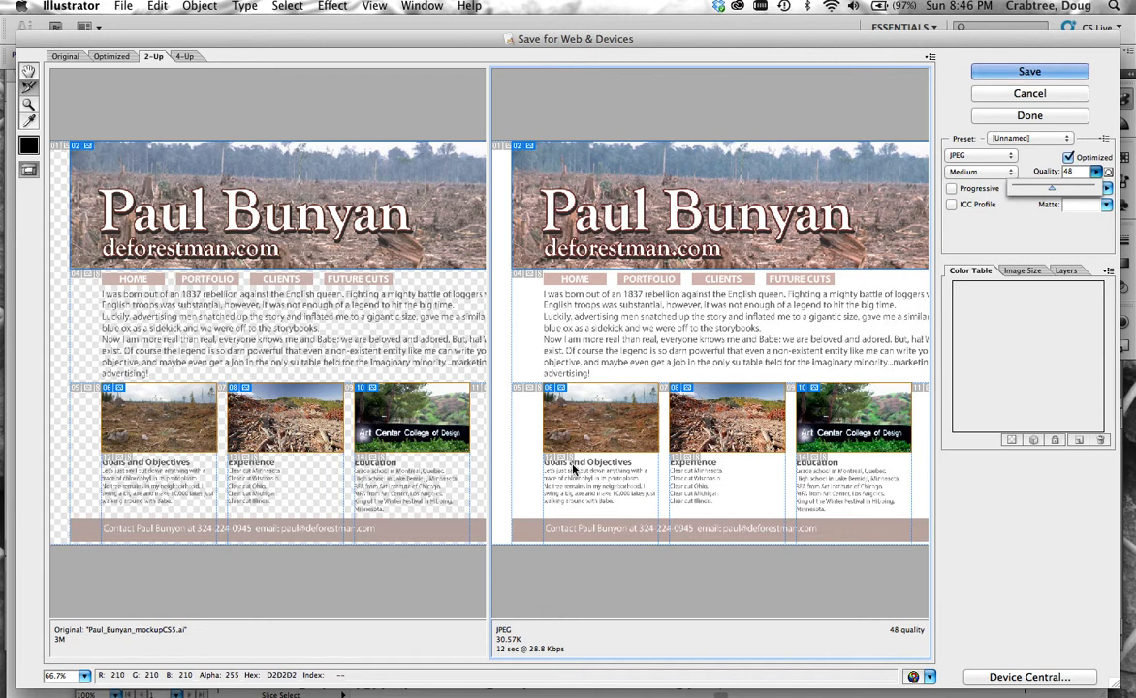
pyautogui.click(672, 231)
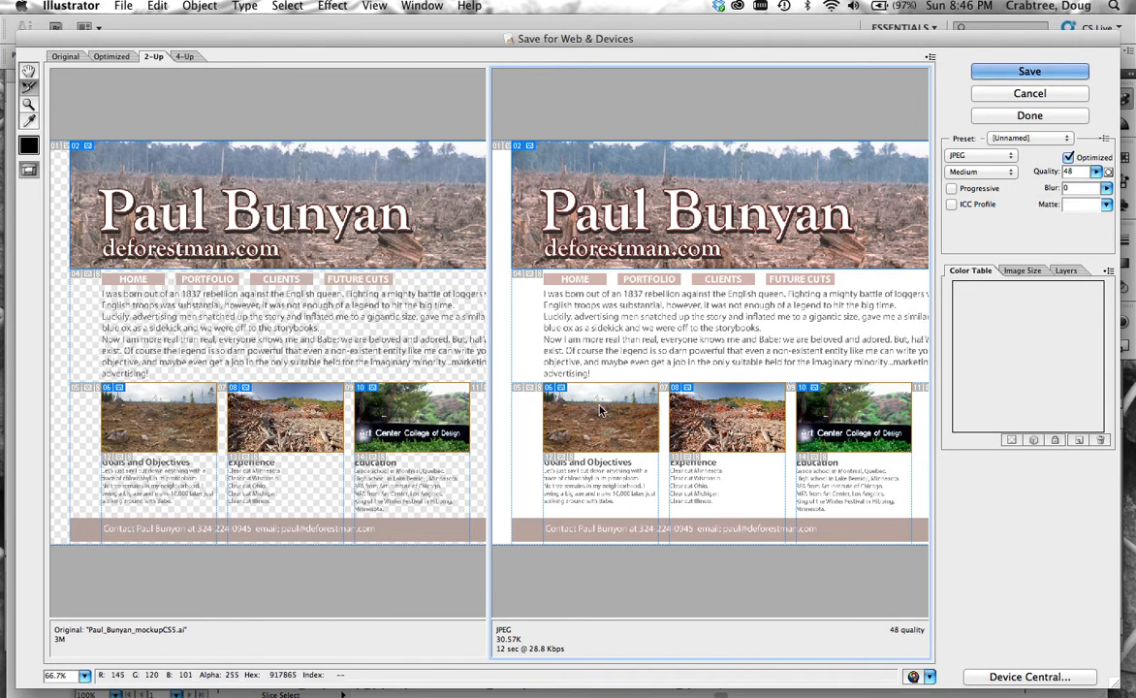
pyautogui.click(730, 420)
pyautogui.click(730, 420)
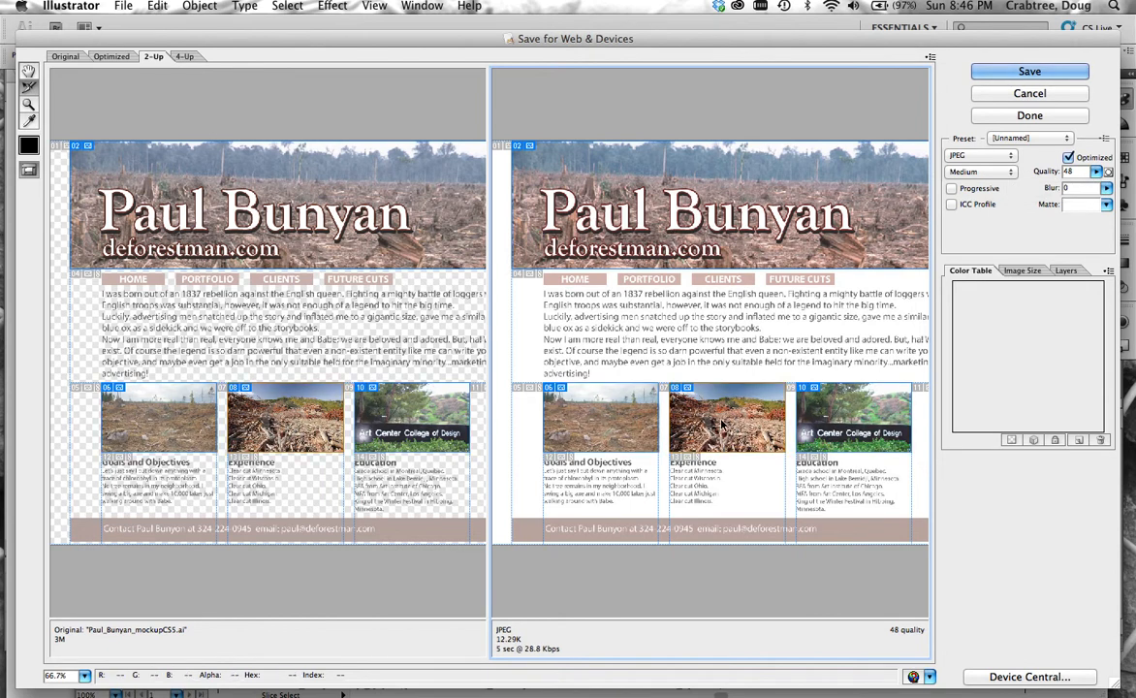
pyautogui.click(867, 419)
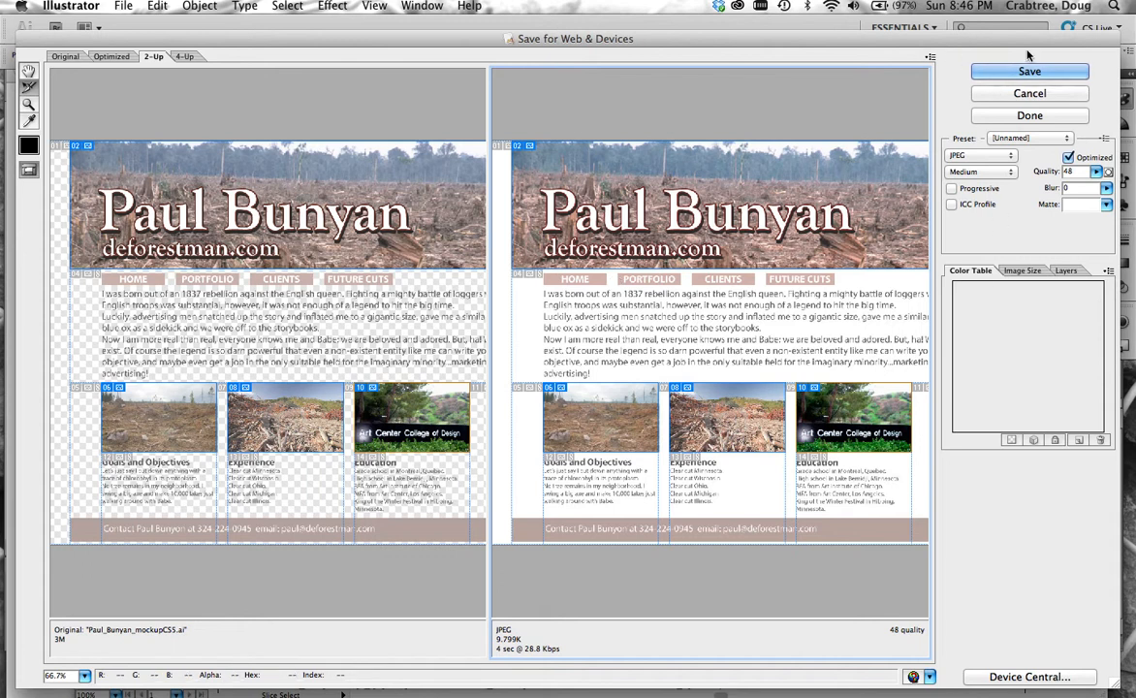
# Name the header slice headerimage.
pyautogui.doubleClick(606, 223)
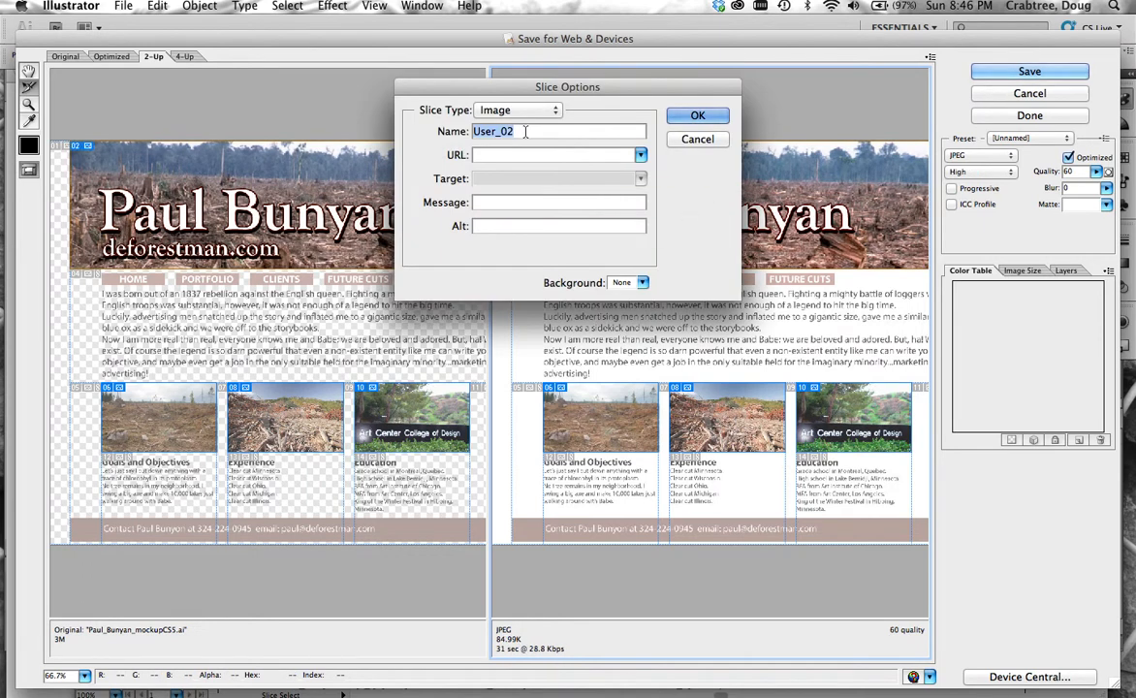
pyautogui.write('hea')
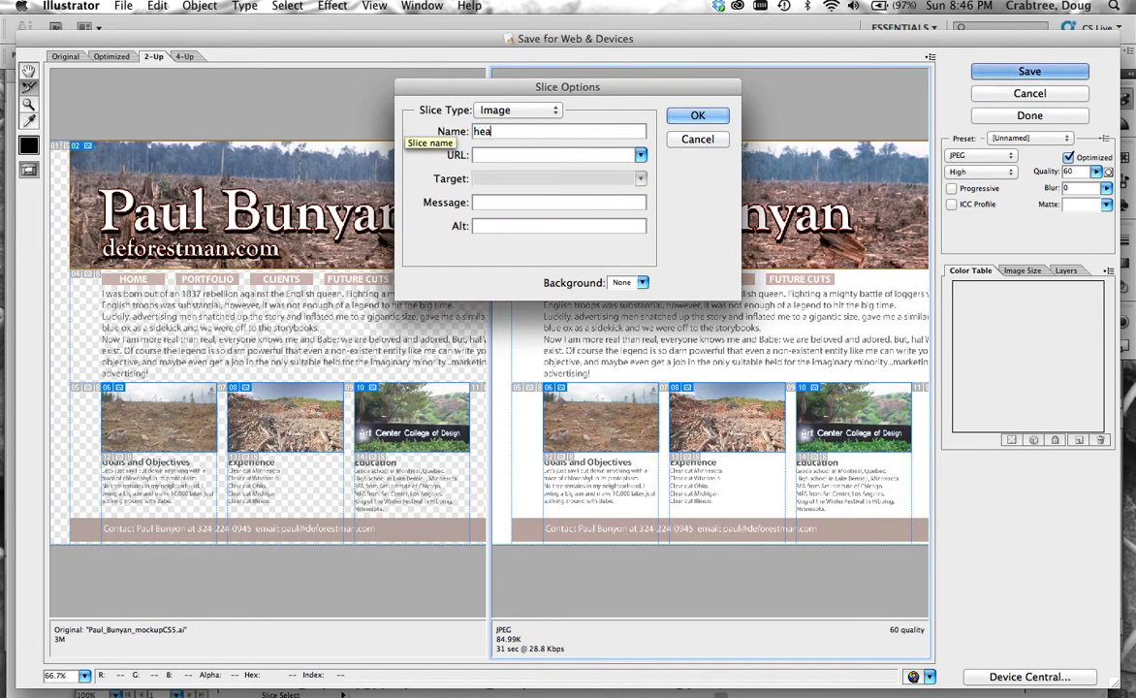
pyautogui.write('derimage')
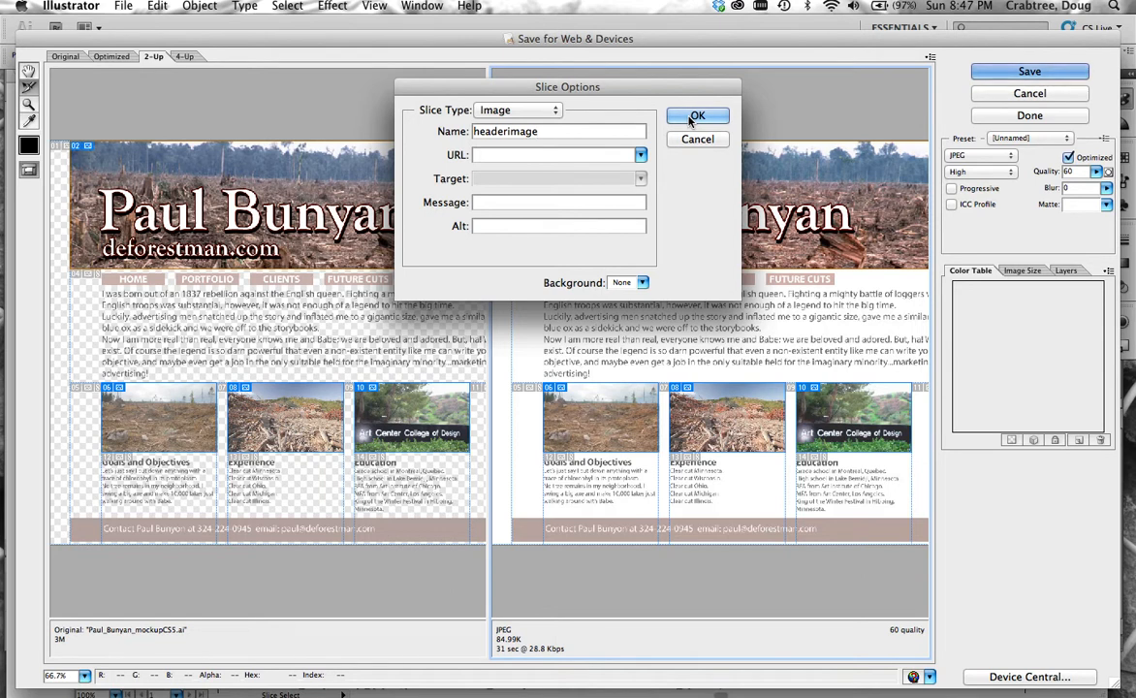
pyautogui.click(695, 116)
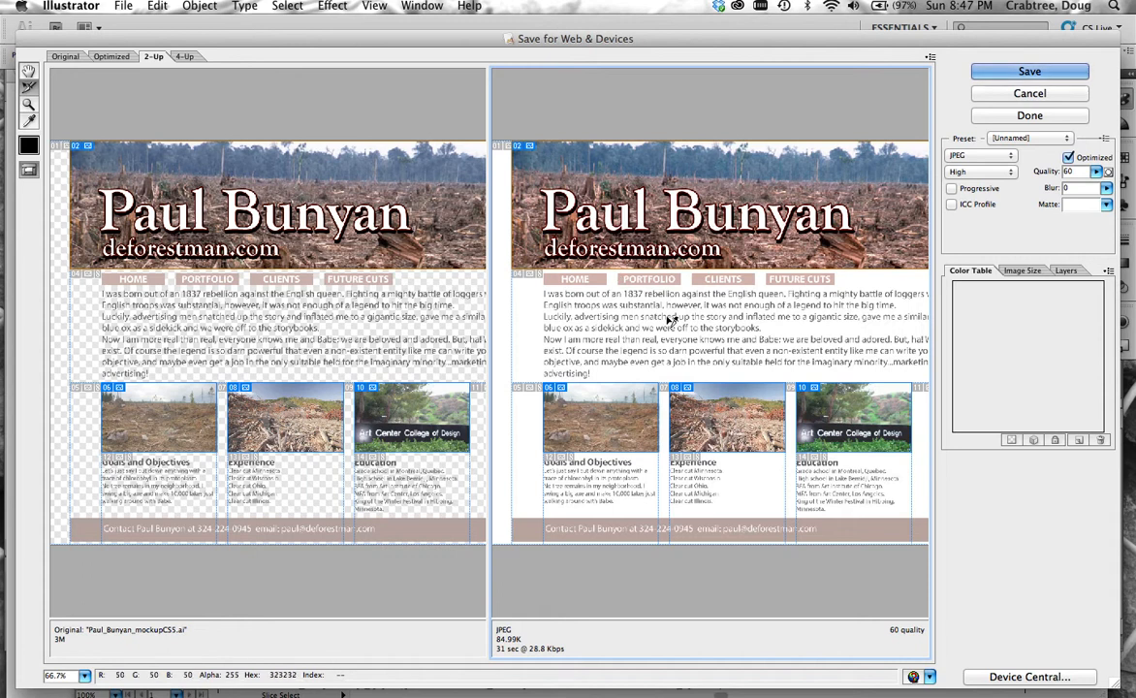
# Name the image slice above Goals and Objectives box1.
pyautogui.click(608, 423)
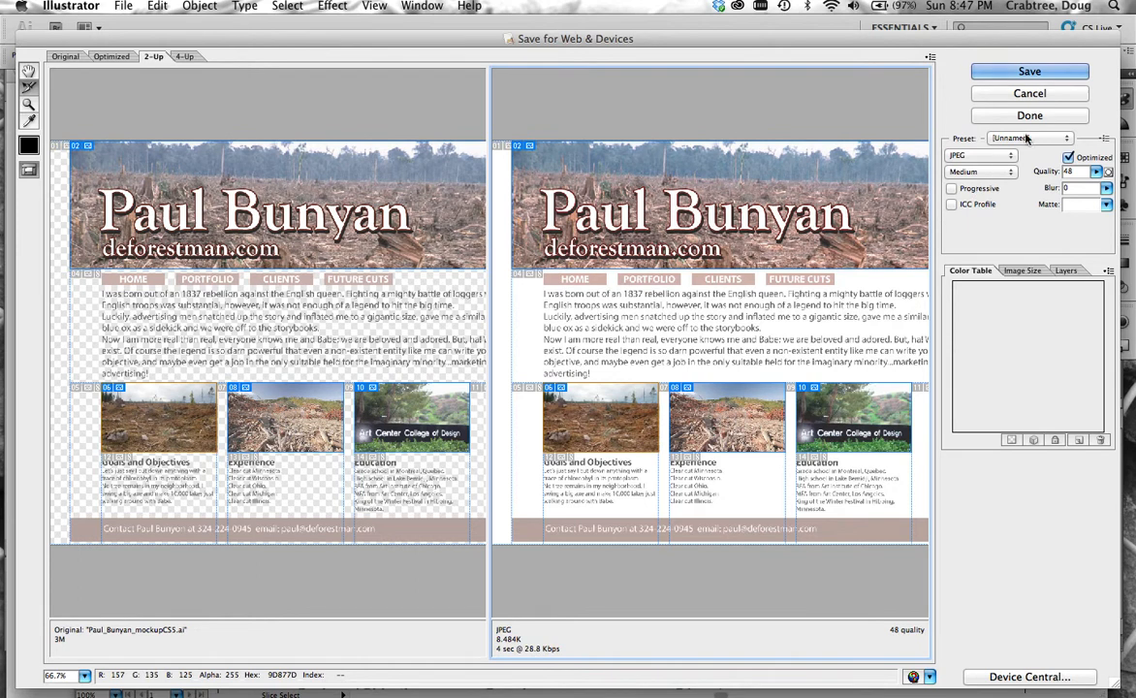
pyautogui.doubleClick(545, 386)
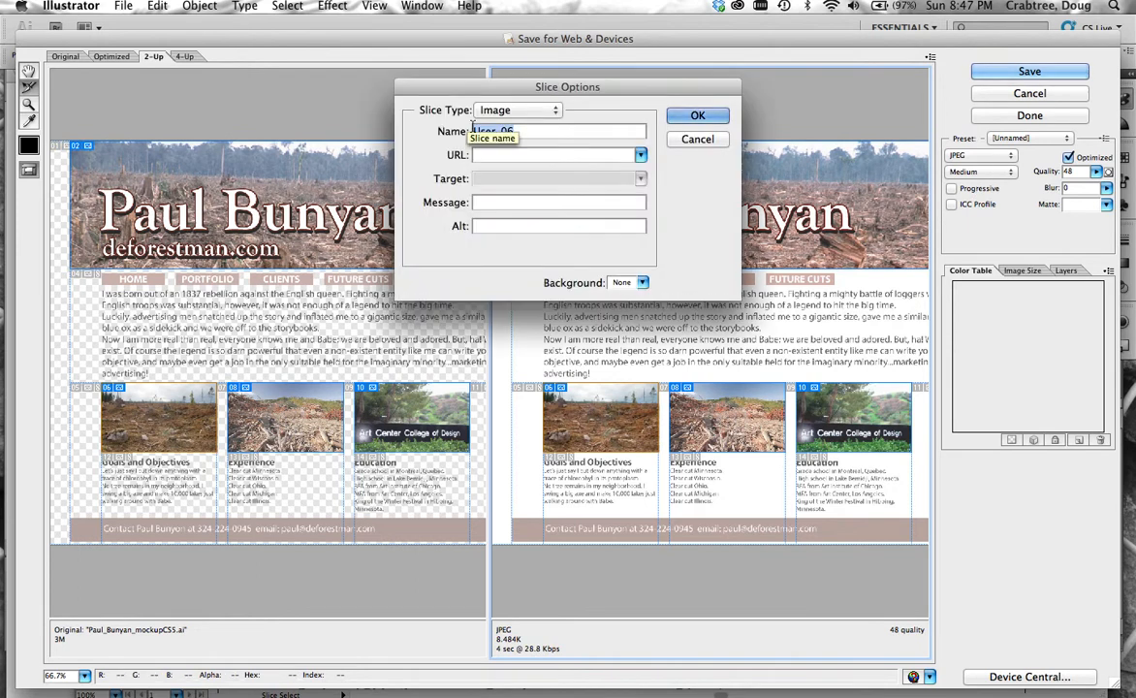
pyautogui.write('box1')
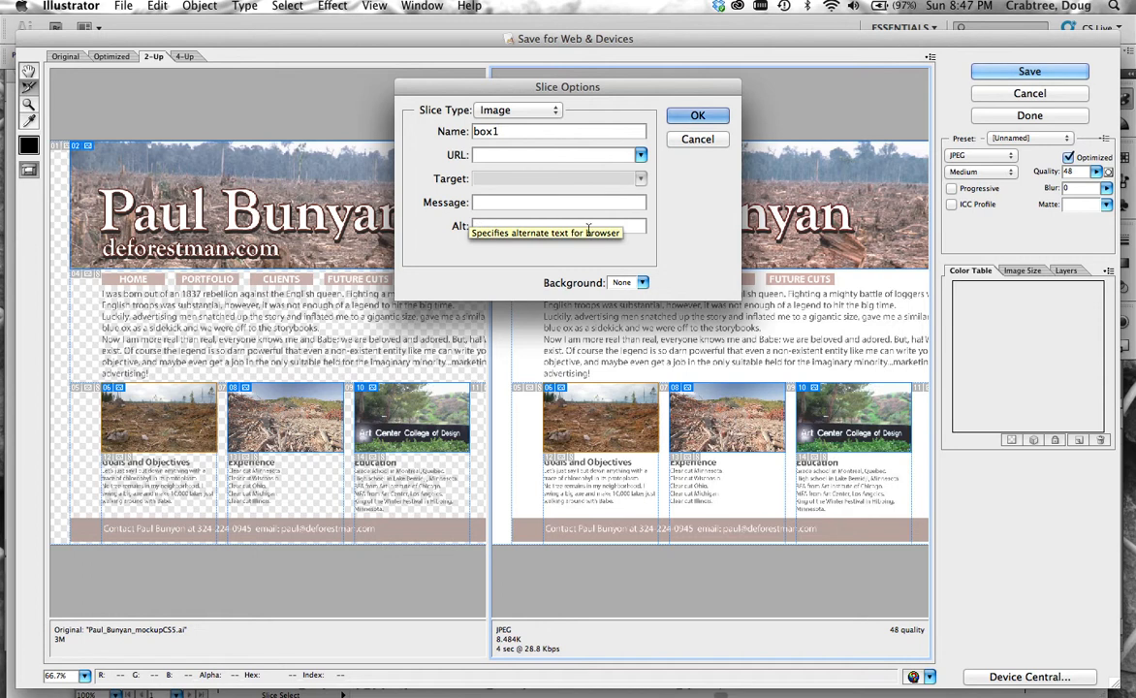
pyautogui.click(716, 117)
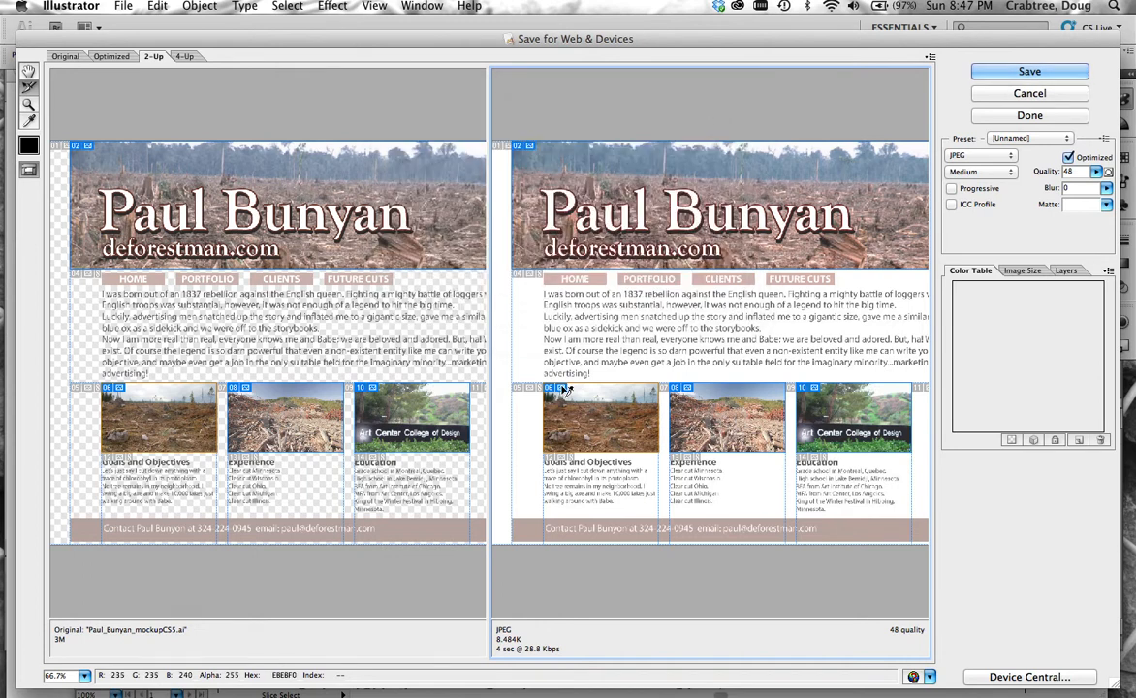
# Name the Experience image slice box2 and the Education image slice box3.
pyautogui.doubleClick(729, 424)
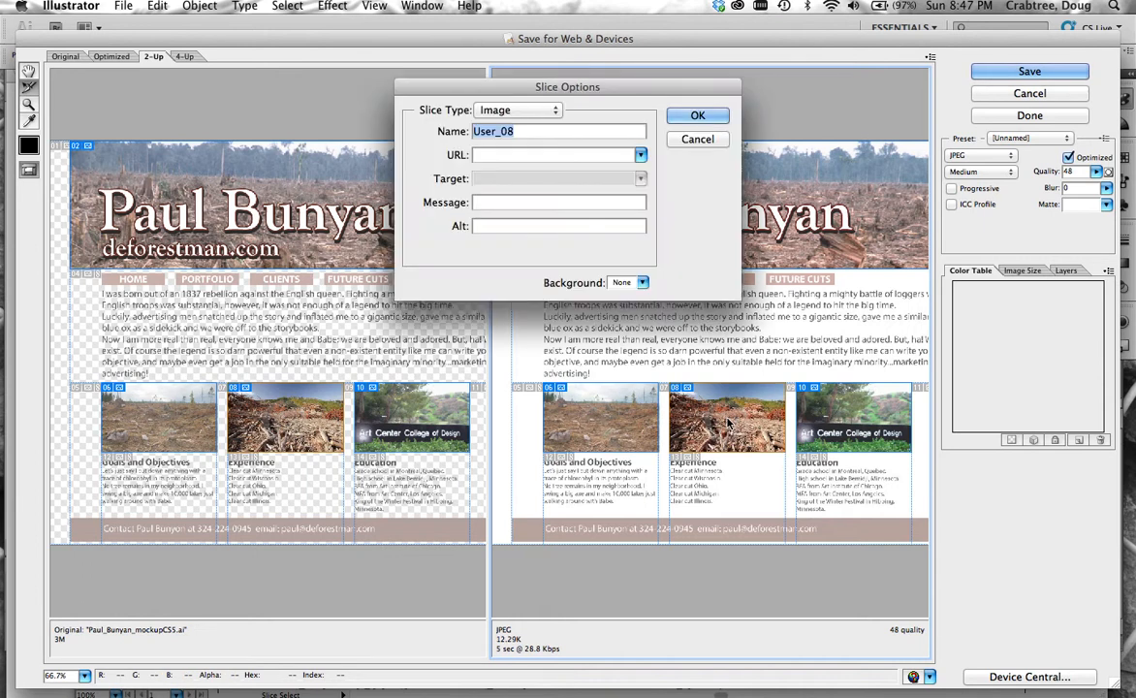
pyautogui.write('box2')
pyautogui.click(682, 117)
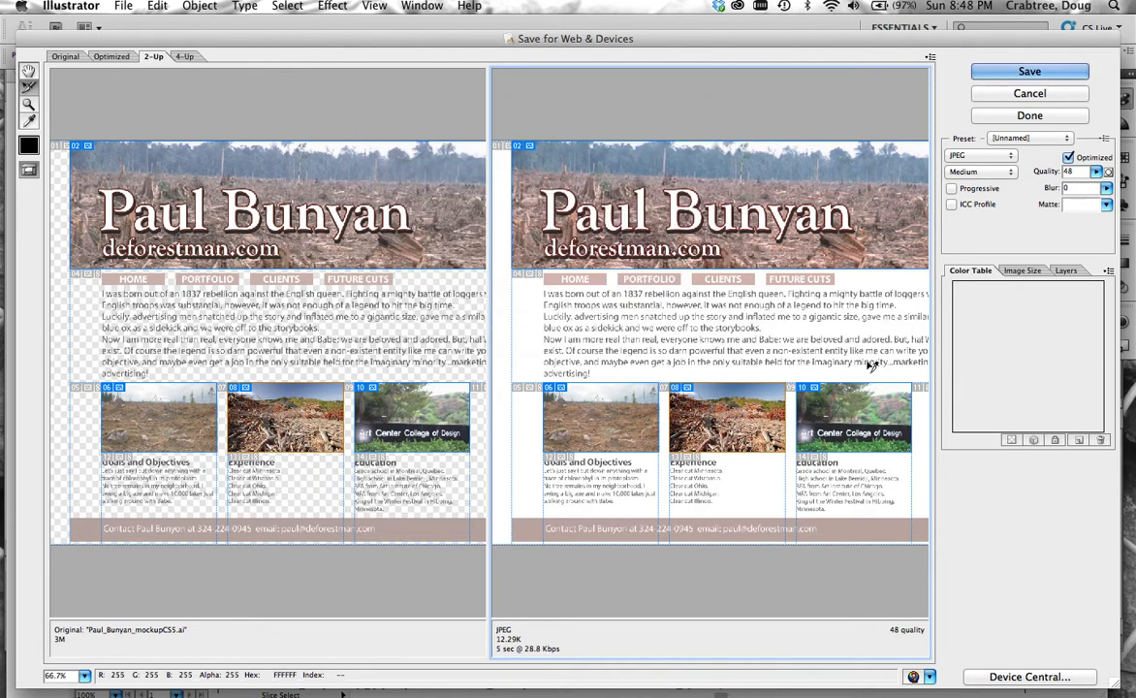
pyautogui.doubleClick(829, 407)
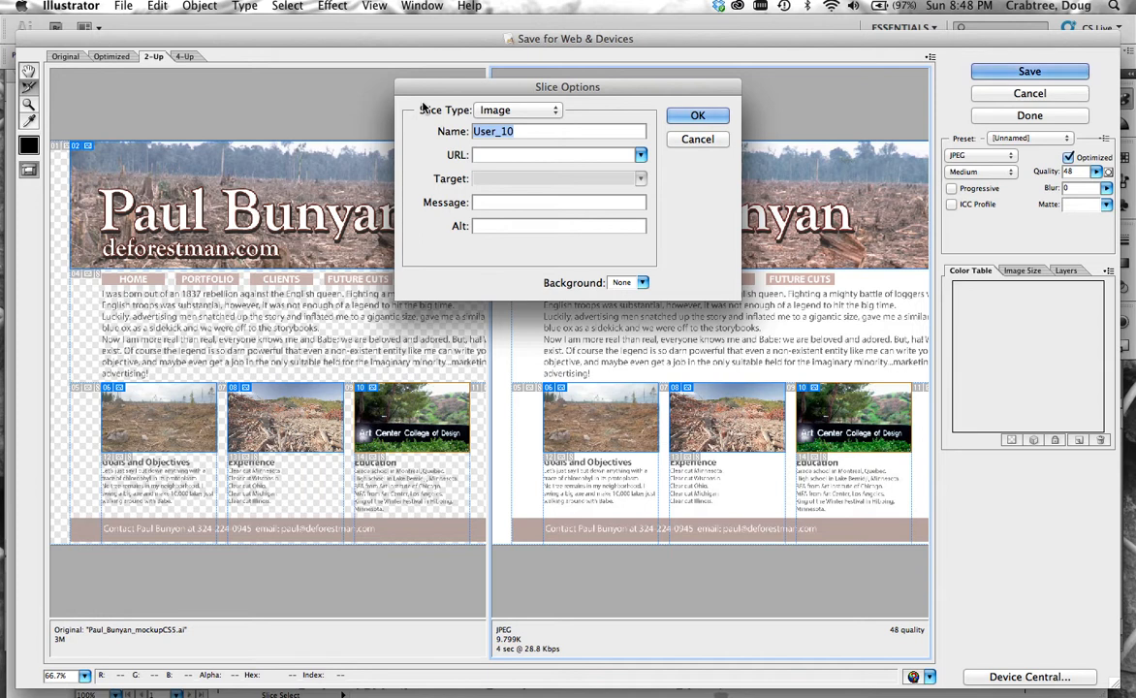
pyautogui.write('box3')
pyautogui.click(699, 117)
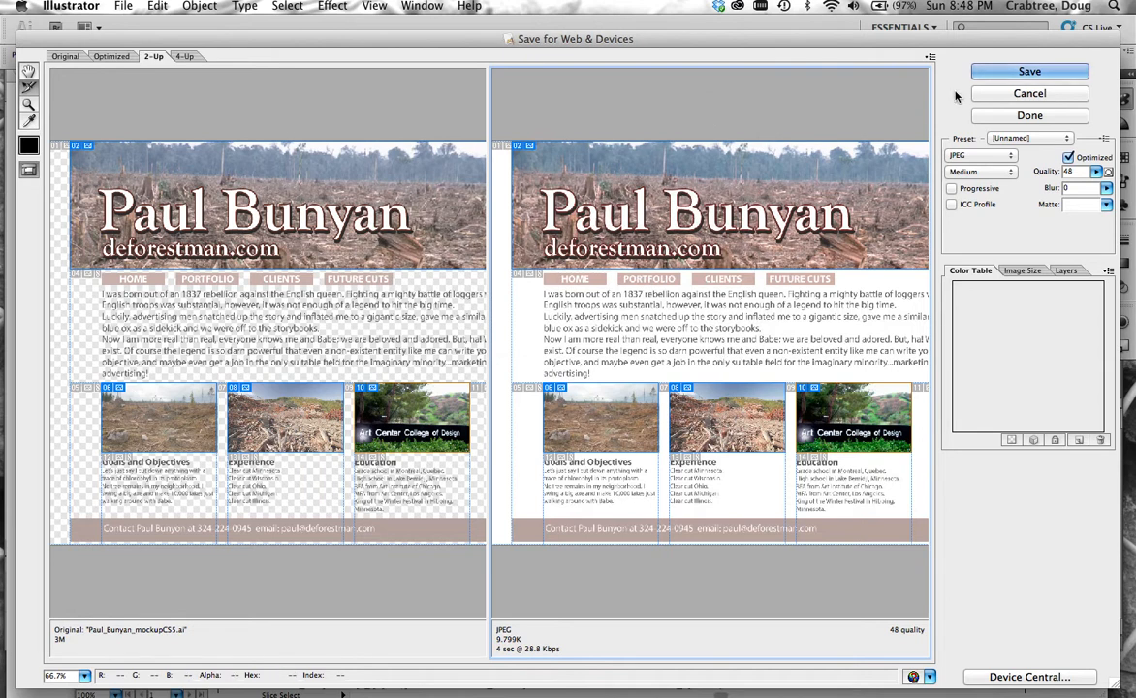
# Save the optimized slices to the workingFiles folder as Images Only, with default settings and all slices.
pyautogui.click(1010, 77)
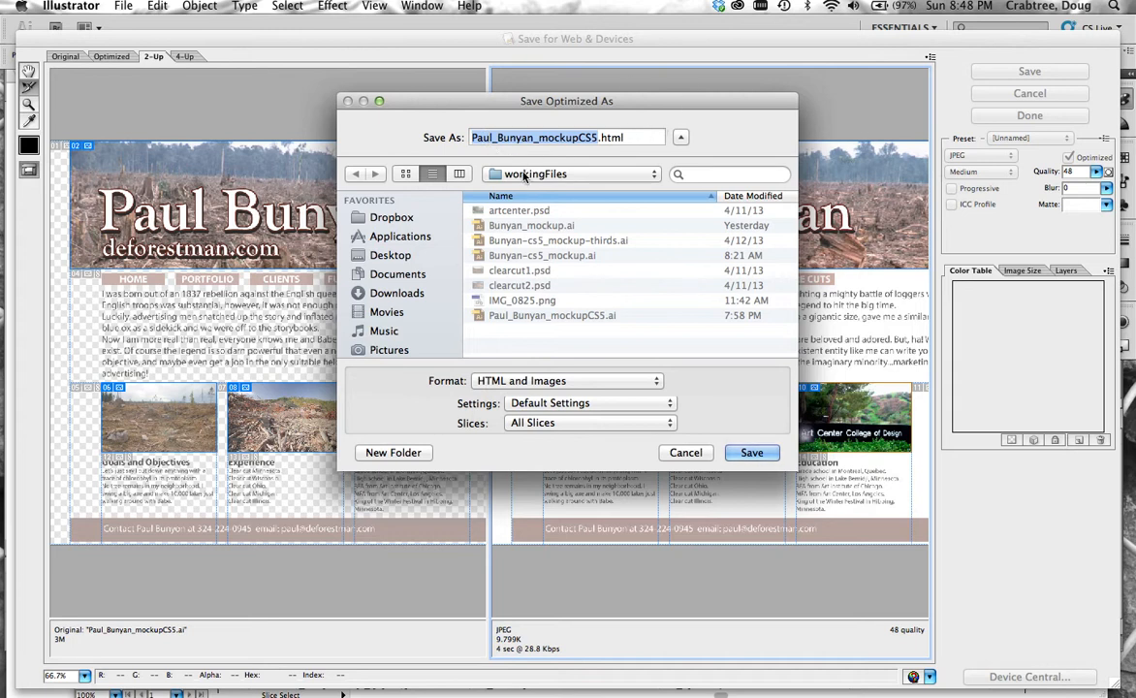
pyautogui.click(528, 382)
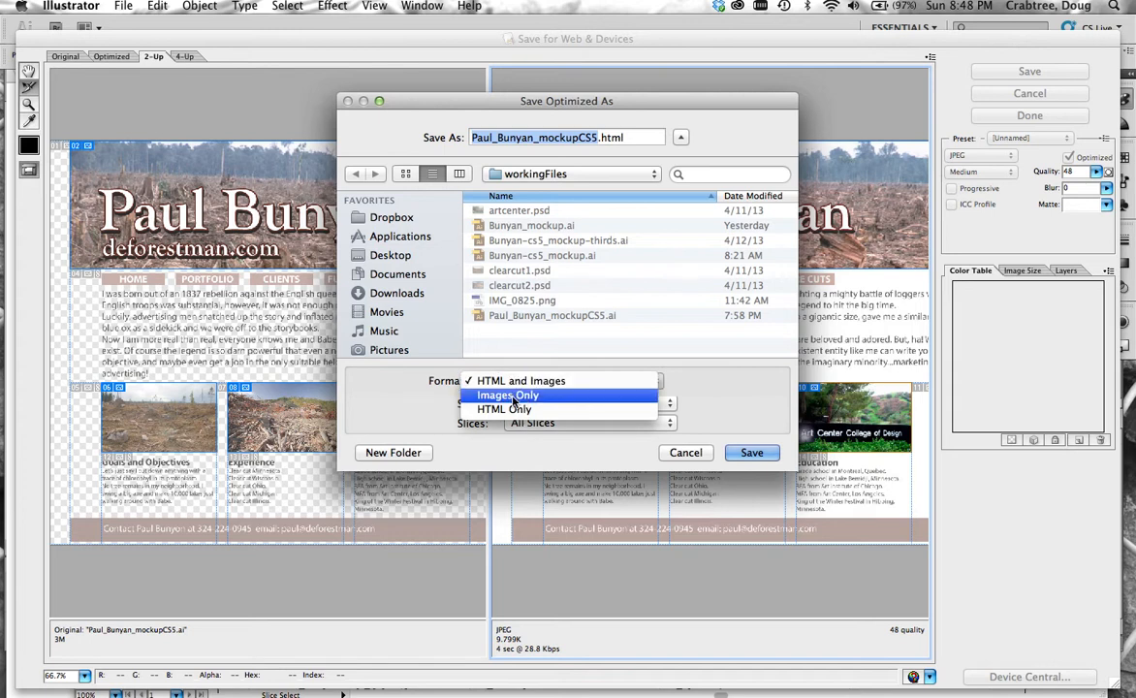
pyautogui.click(512, 396)
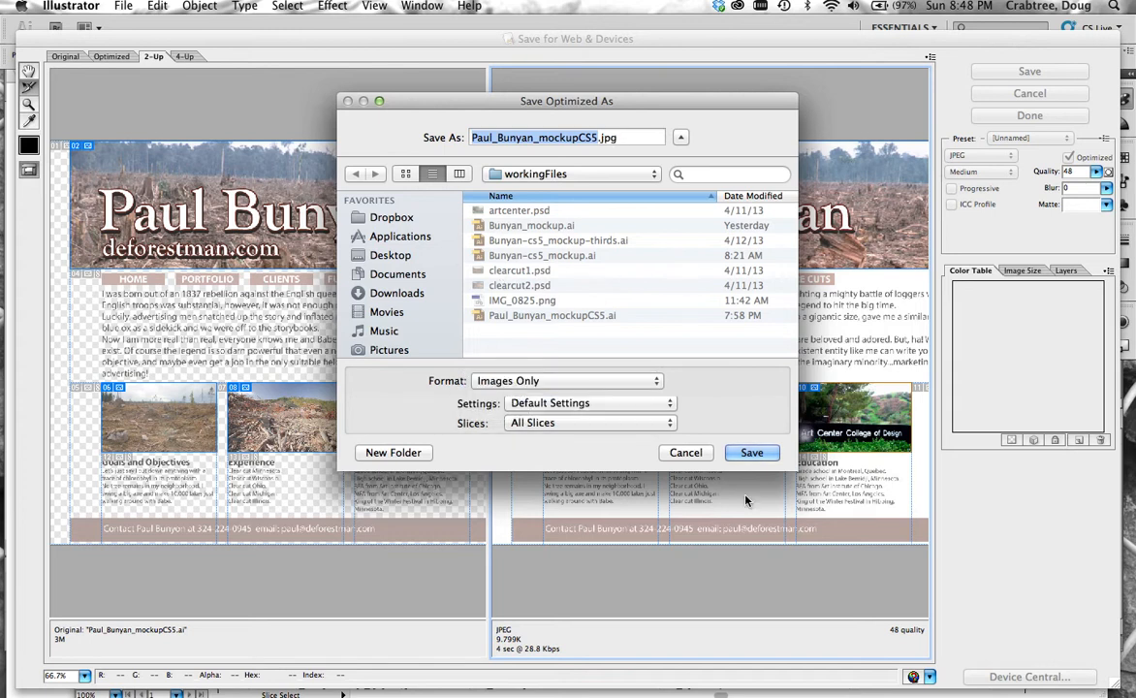
pyautogui.click(751, 453)
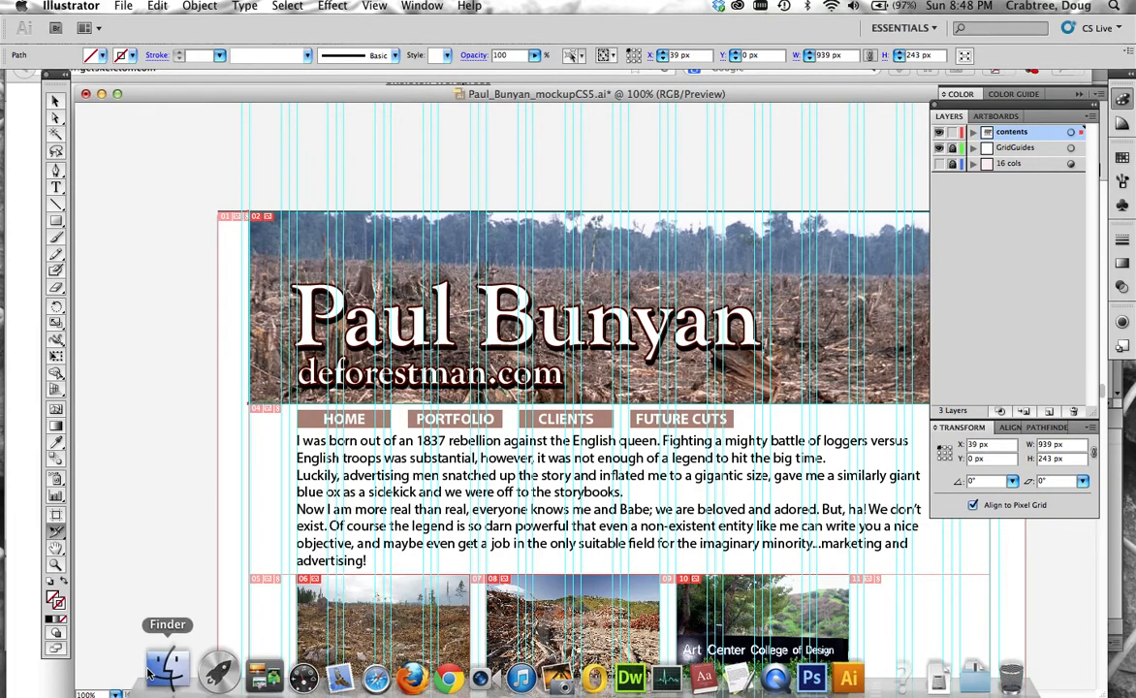
# Switch to Finder and open the School-Spring2013 folder.
pyautogui.click(167, 665)
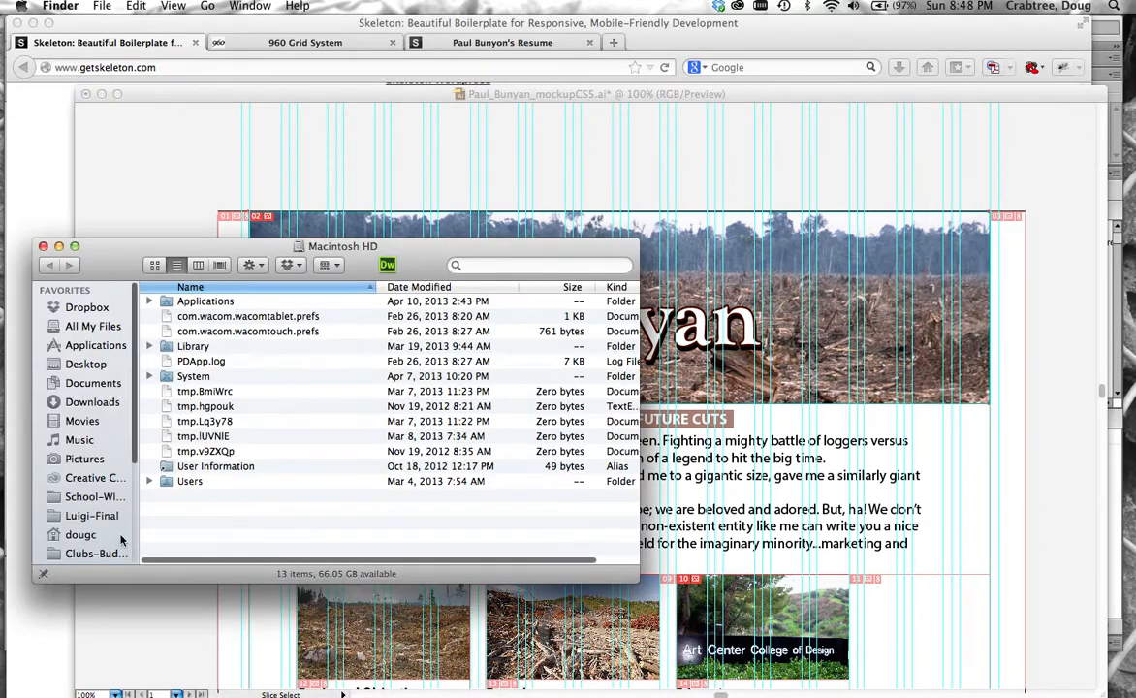
pyautogui.scroll(-3, 95, 510)
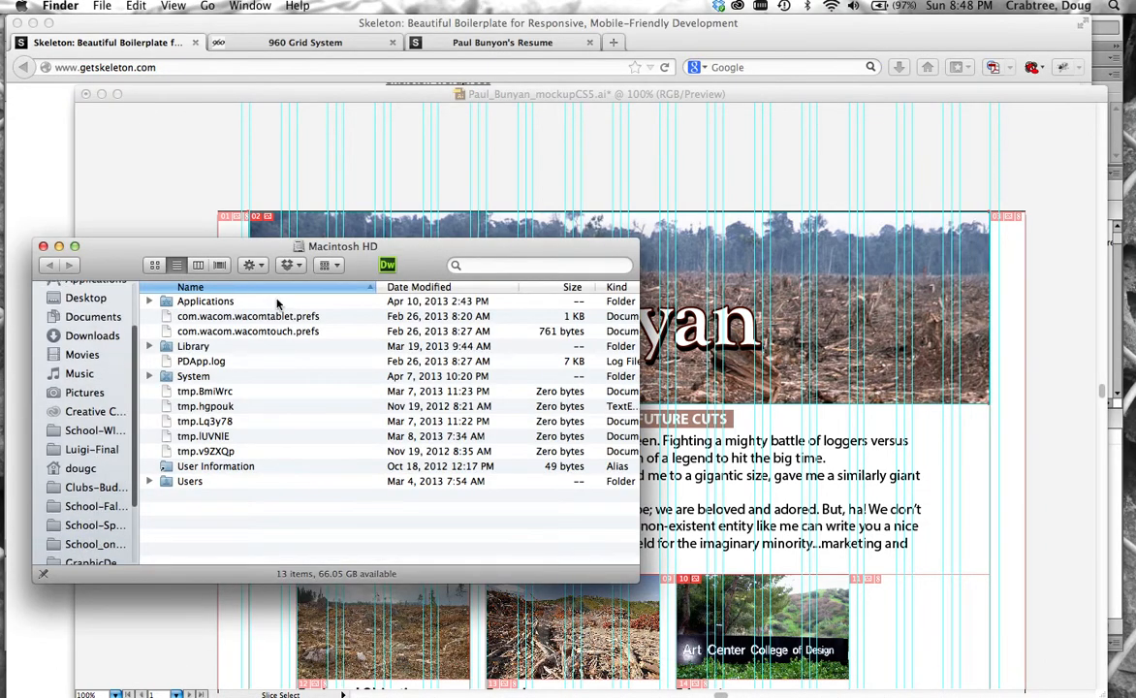
pyautogui.keyDown('super'); pyautogui.click(363, 247); pyautogui.keyUp('super')
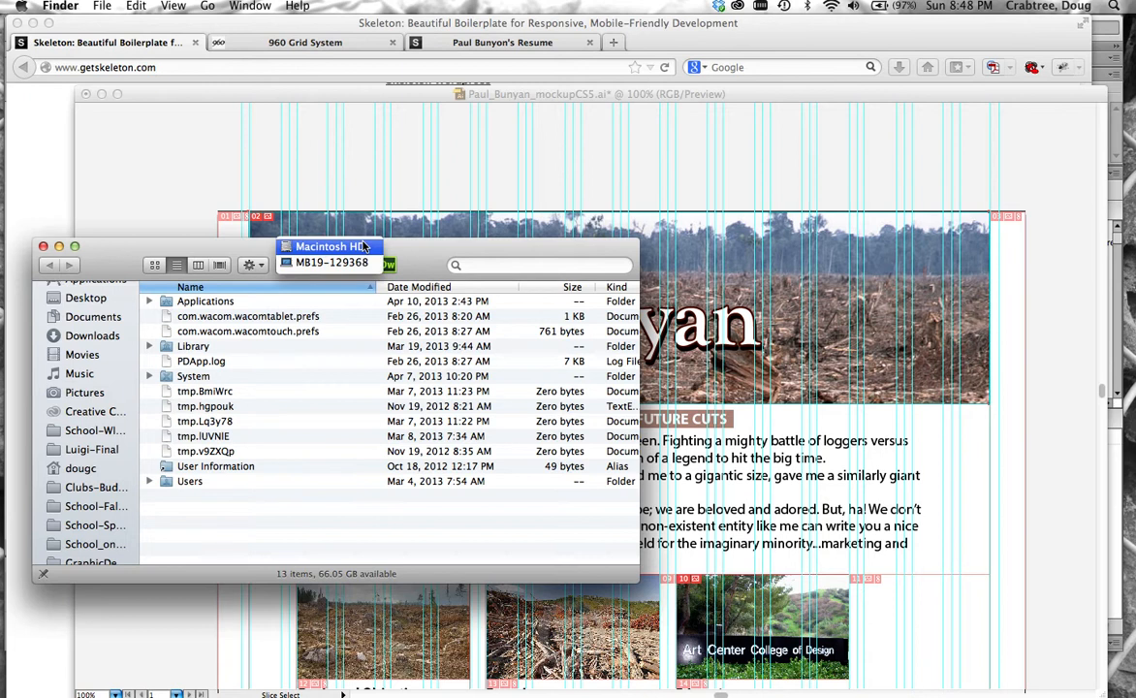
pyautogui.click(329, 246)
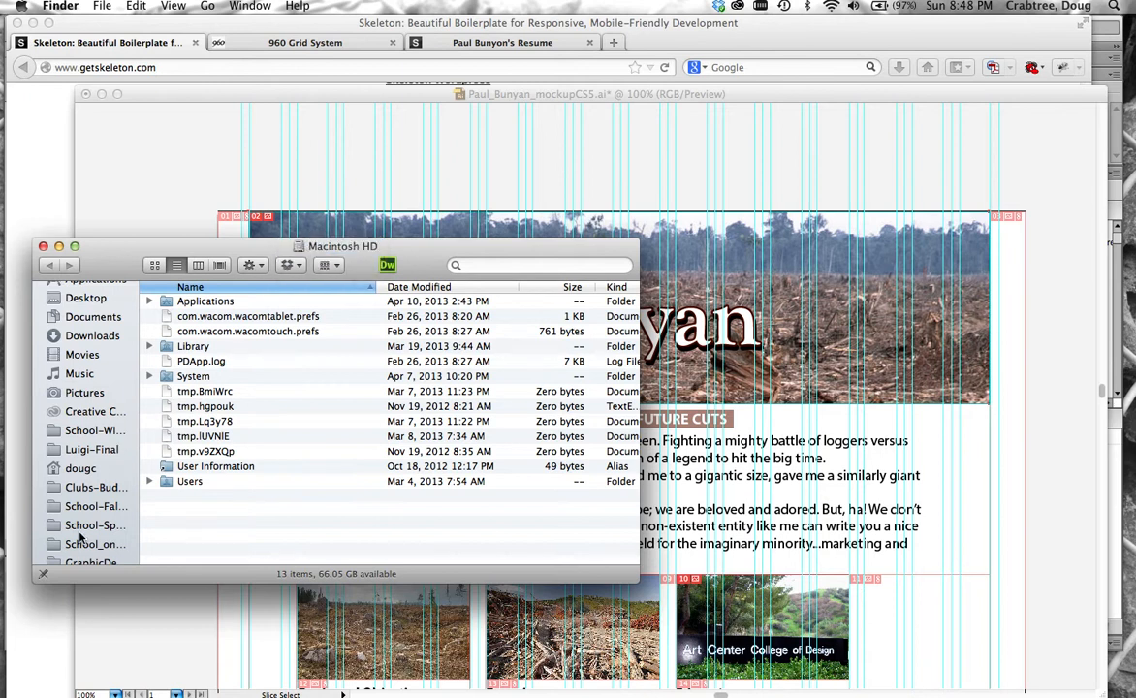
pyautogui.click(92, 524)
# Open the images folder inside Skeleton_testing's workingFiles folder, review the exported slice files, and close the window.
pyautogui.scroll(-5, 306, 431)
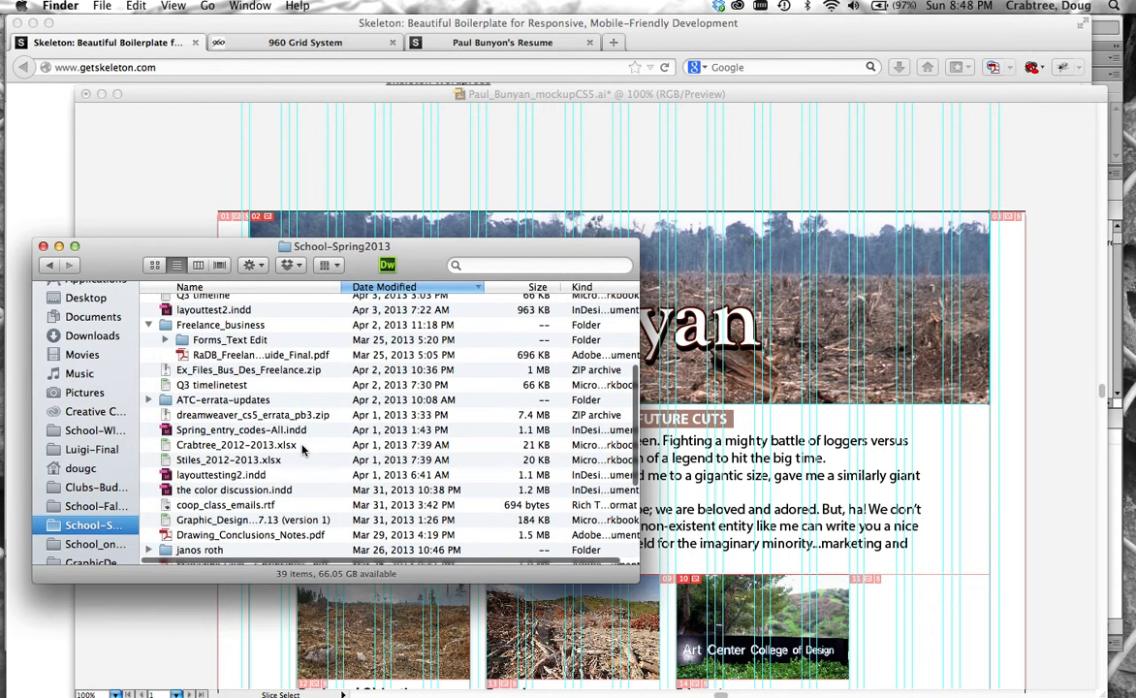
pyautogui.scroll(-4, 304, 449)
pyautogui.scroll(10, 303, 449)
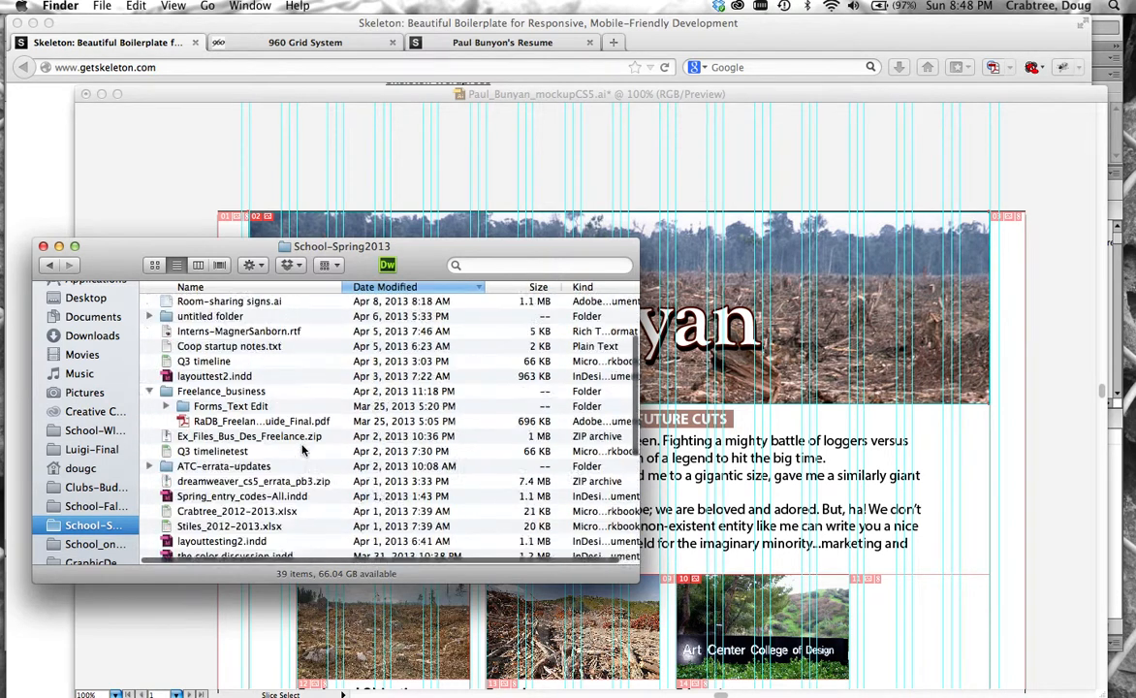
pyautogui.click(158, 317)
pyautogui.doubleClick(165, 301)
pyautogui.scroll(-6, 219, 492)
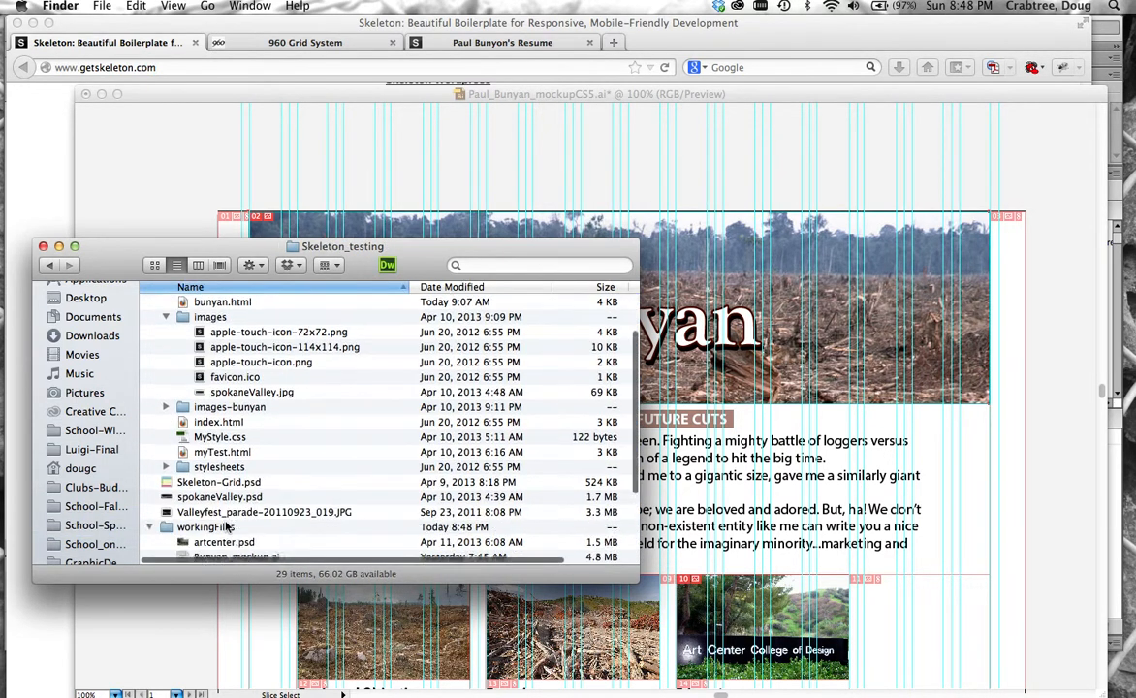
pyautogui.scroll(1, 223, 528)
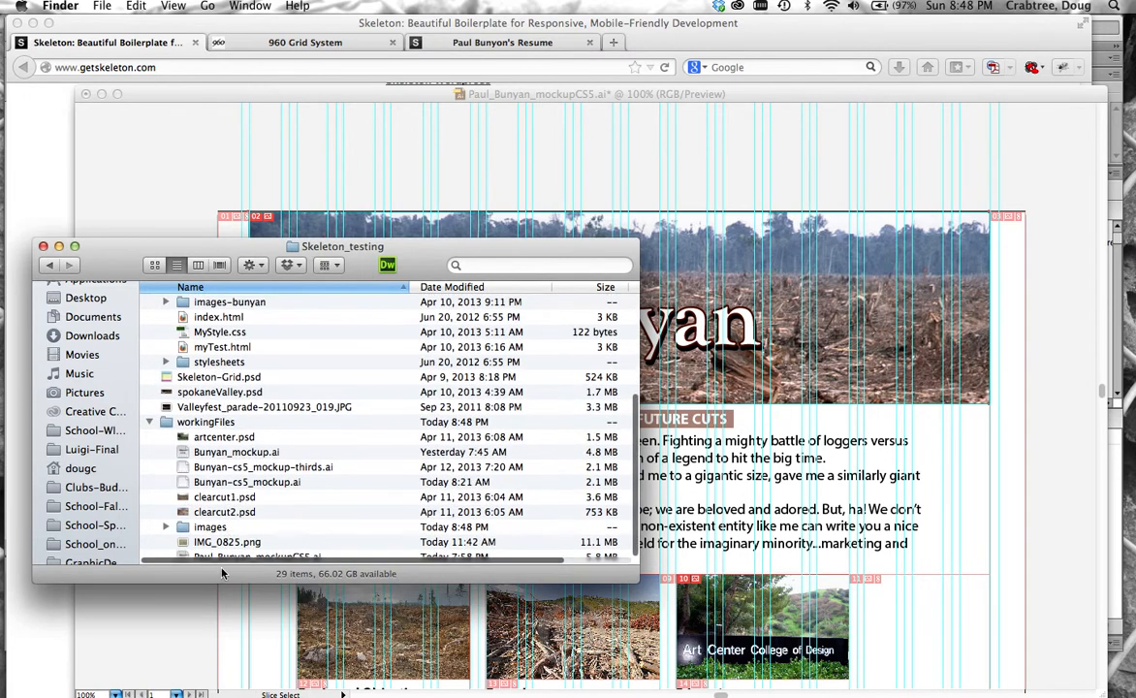
pyautogui.doubleClick(182, 528)
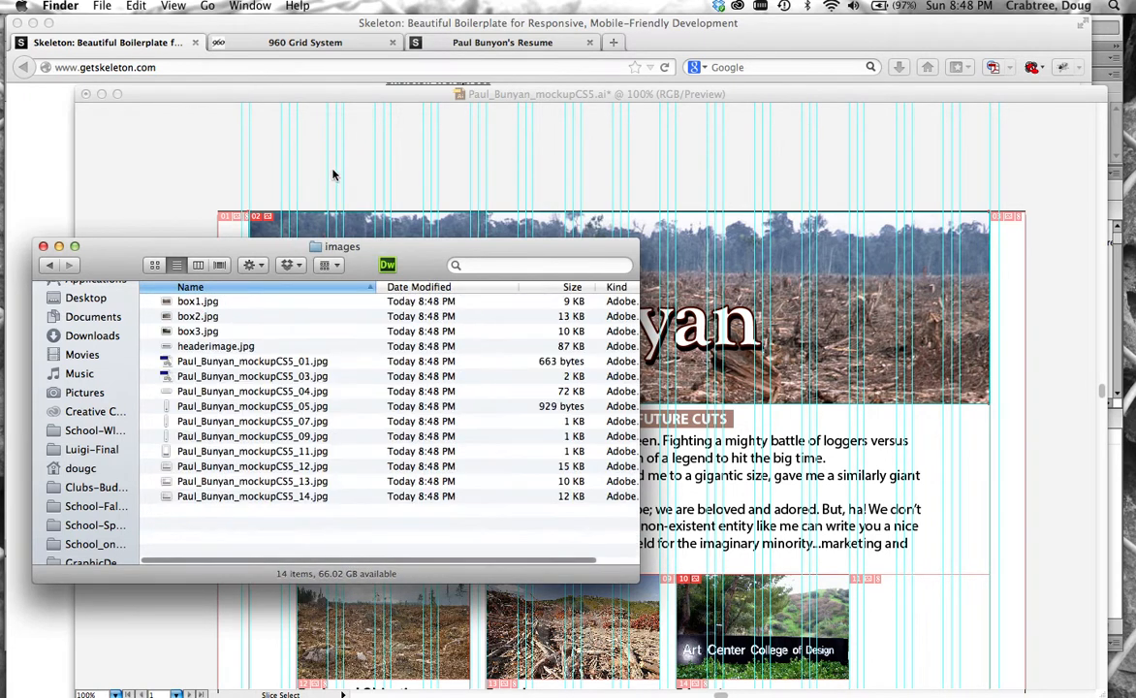
pyautogui.moveTo(283, 246); pyautogui.dragTo(500, 118)
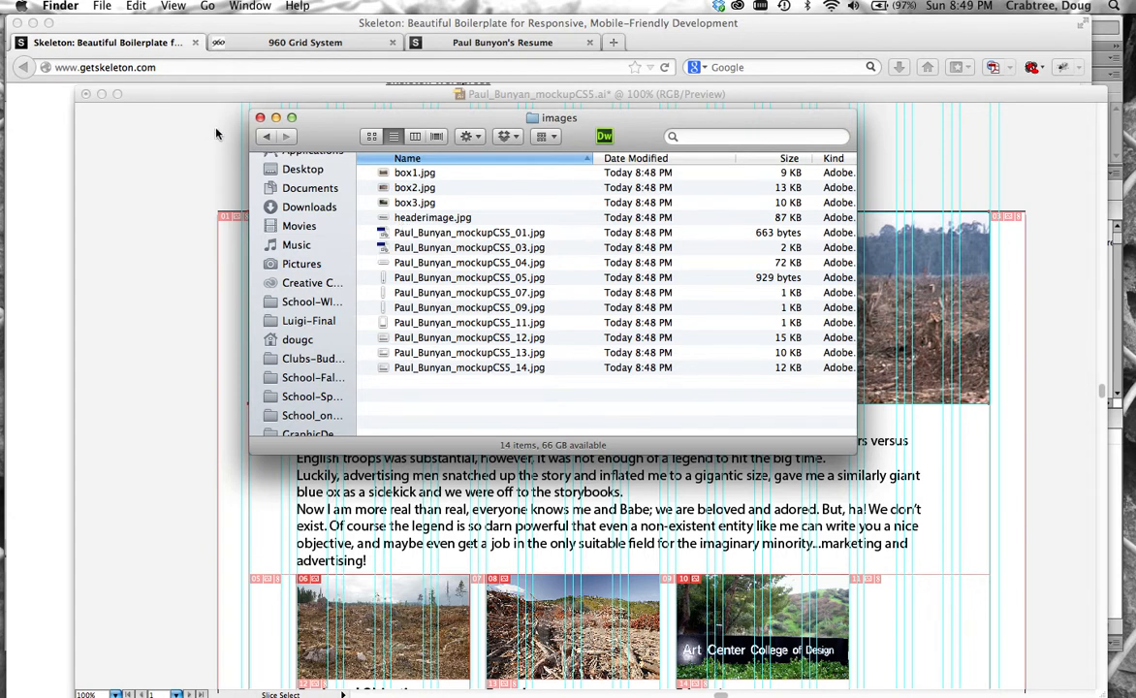
pyautogui.click(260, 117)
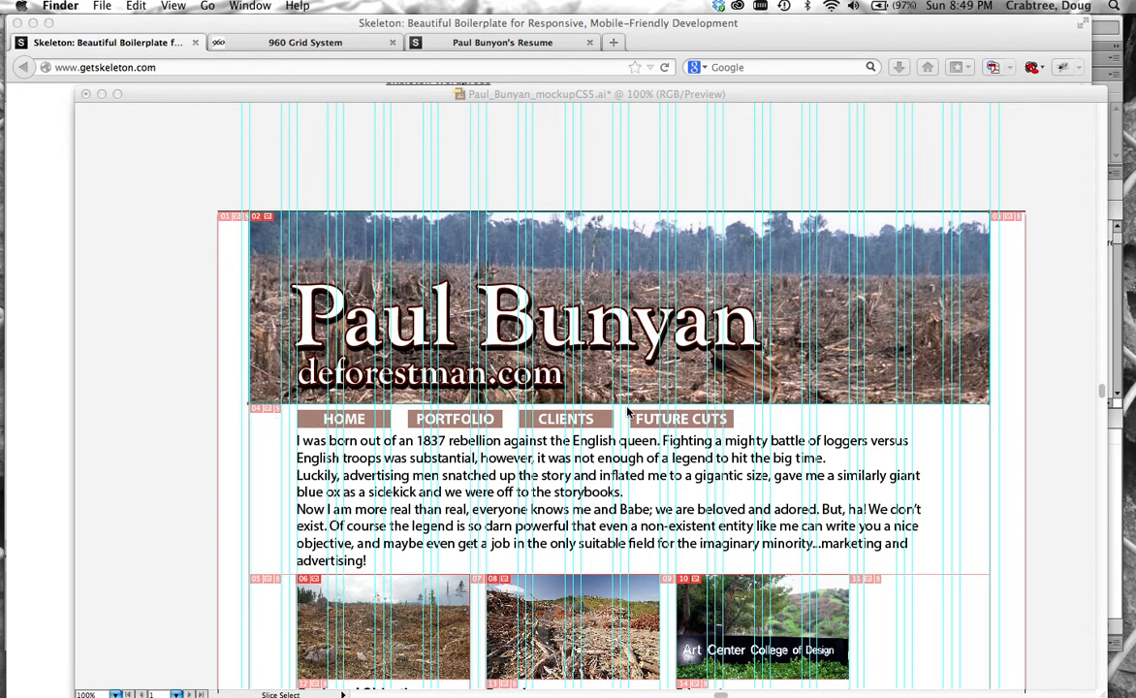
pyautogui.scroll(-10, 415, 519)
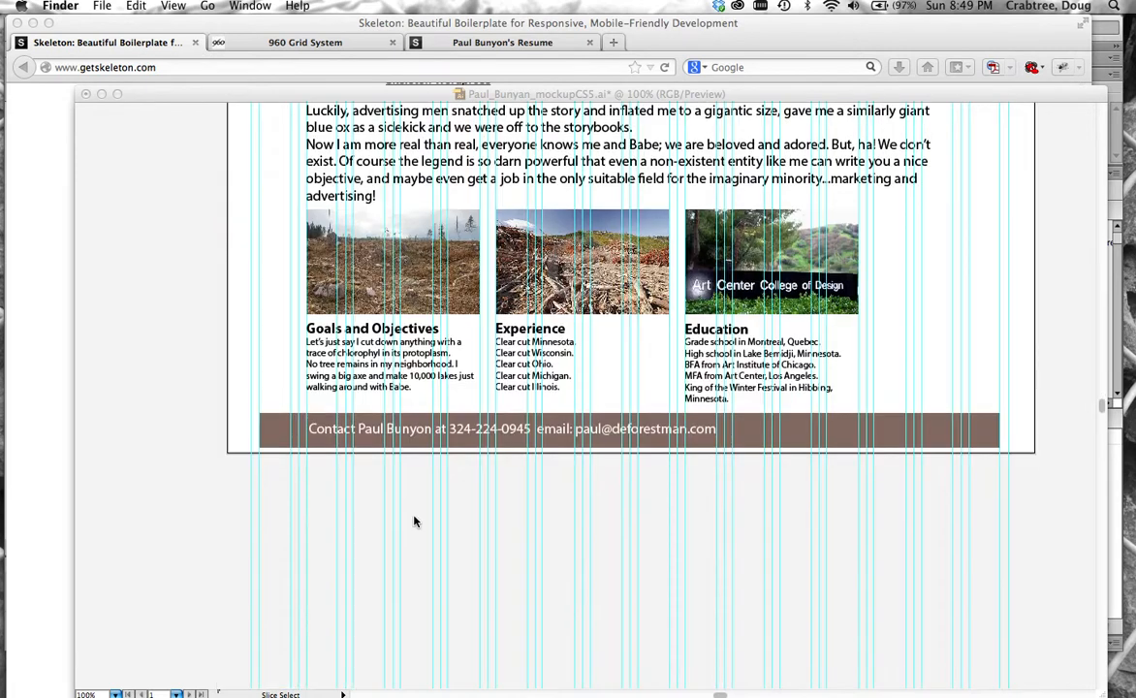
pyautogui.scroll(8, 415, 520)
pyautogui.scroll(-2, 415, 521)
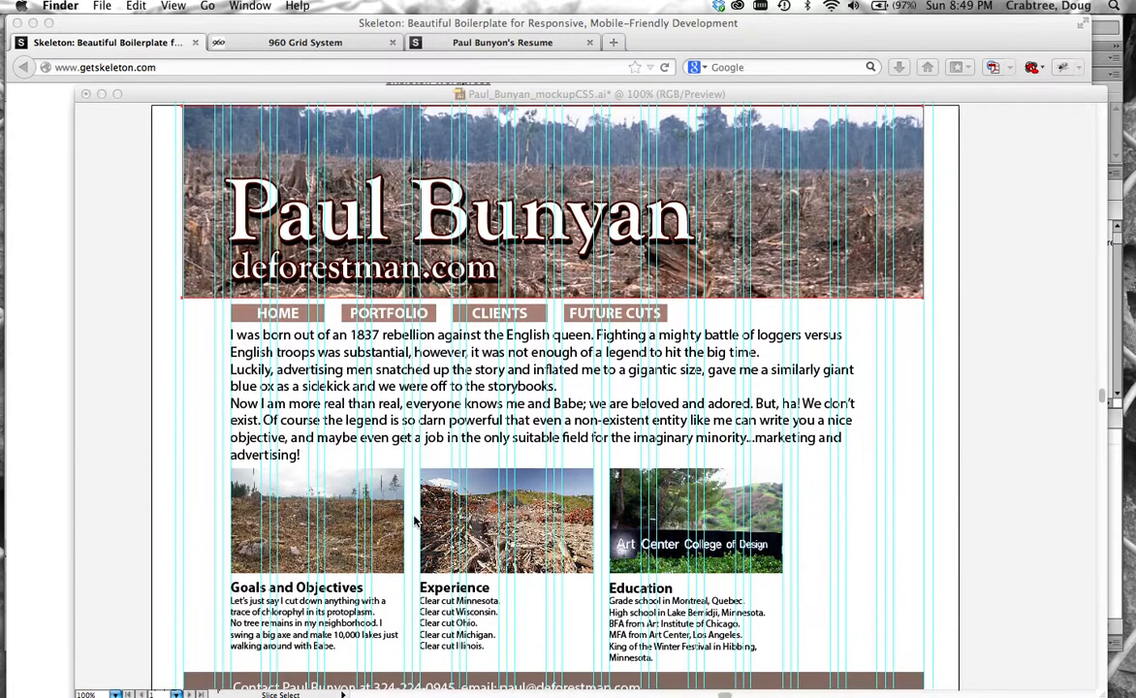